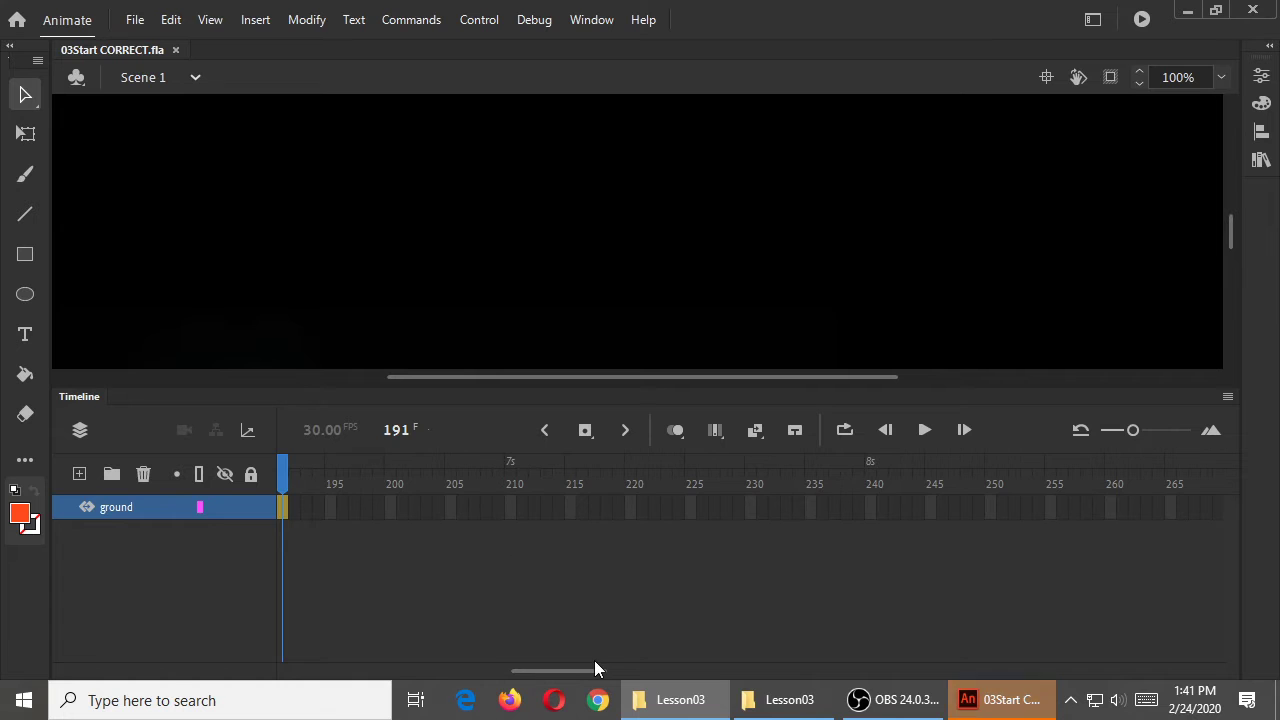
# - Delete the ground layer from the timeline, leaving the document with an empty default layer
pyautogui.moveTo(590, 671); pyautogui.dragTo(281, 675)
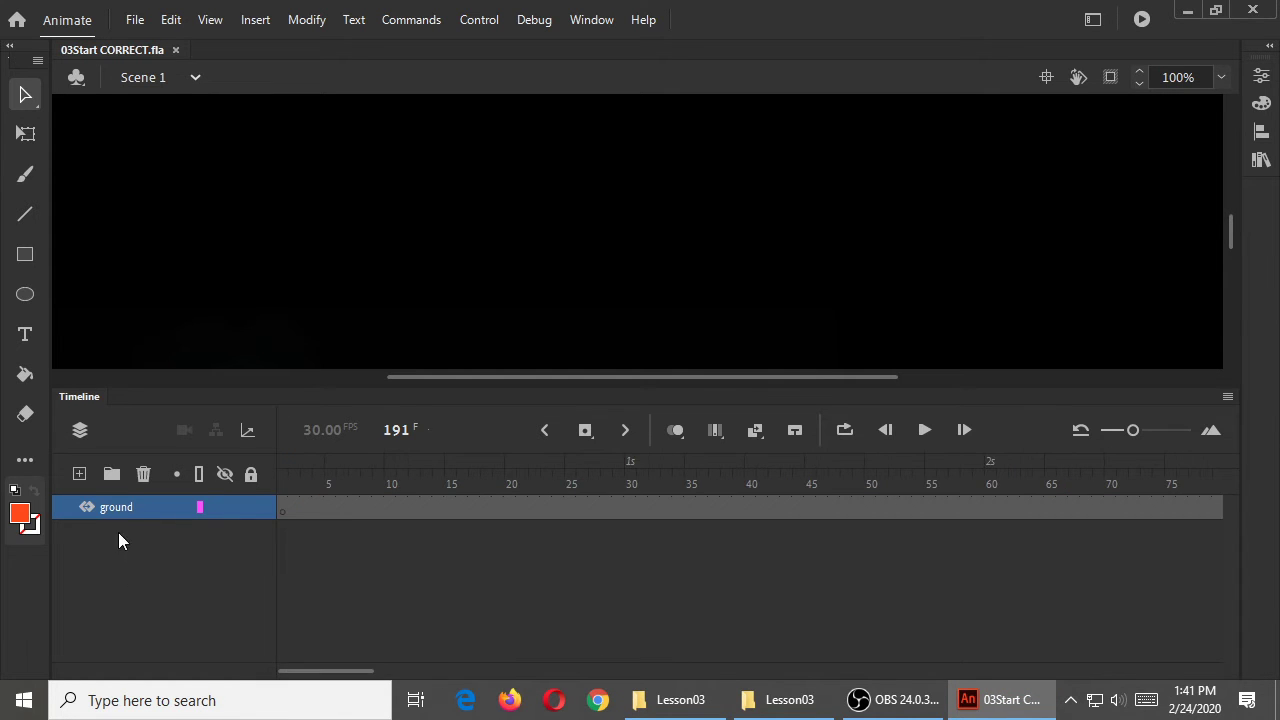
pyautogui.click(135, 507)
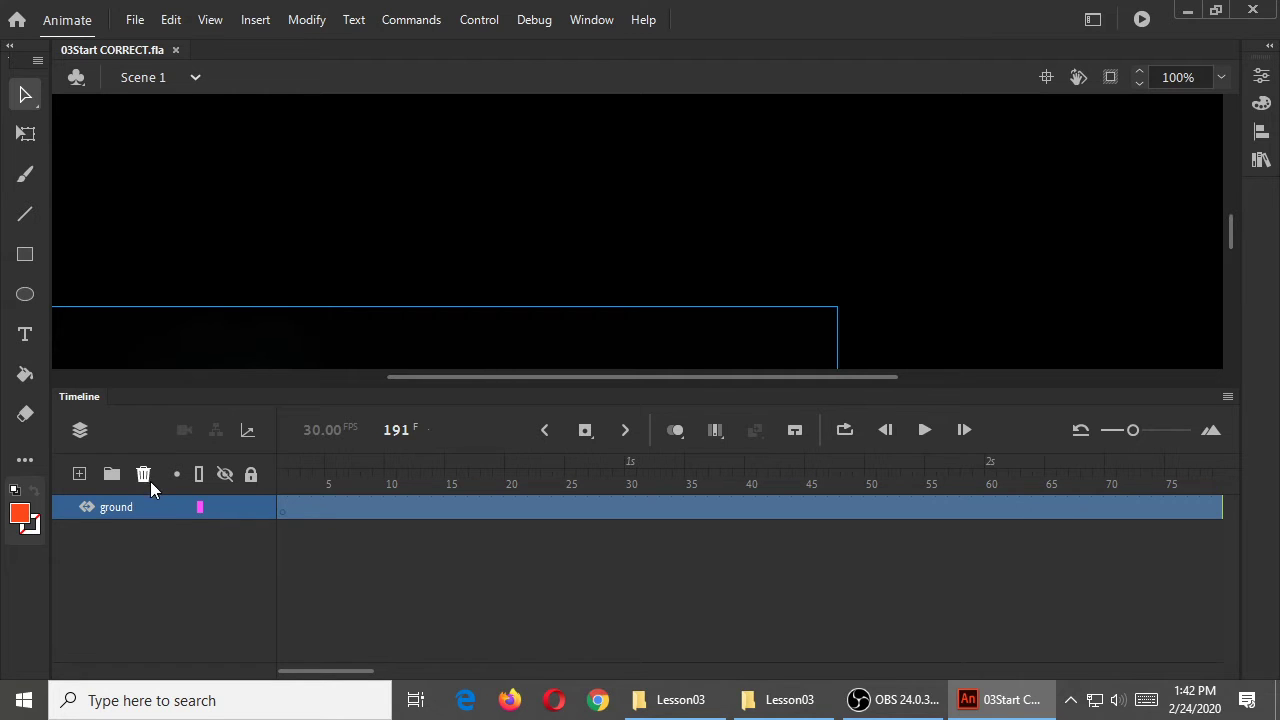
pyautogui.click(144, 476)
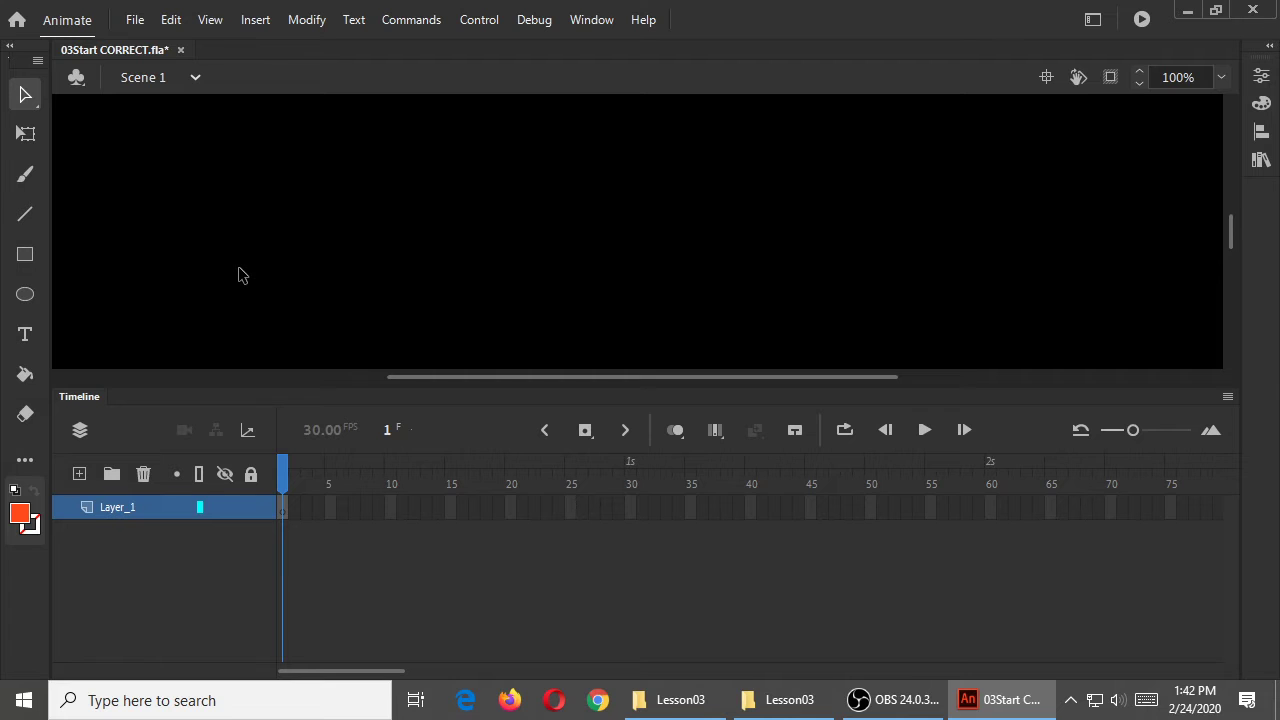
# - Begin saving the document as a copy, replacing CORRECT in the file name with the author's last name
pyautogui.click(133, 20)
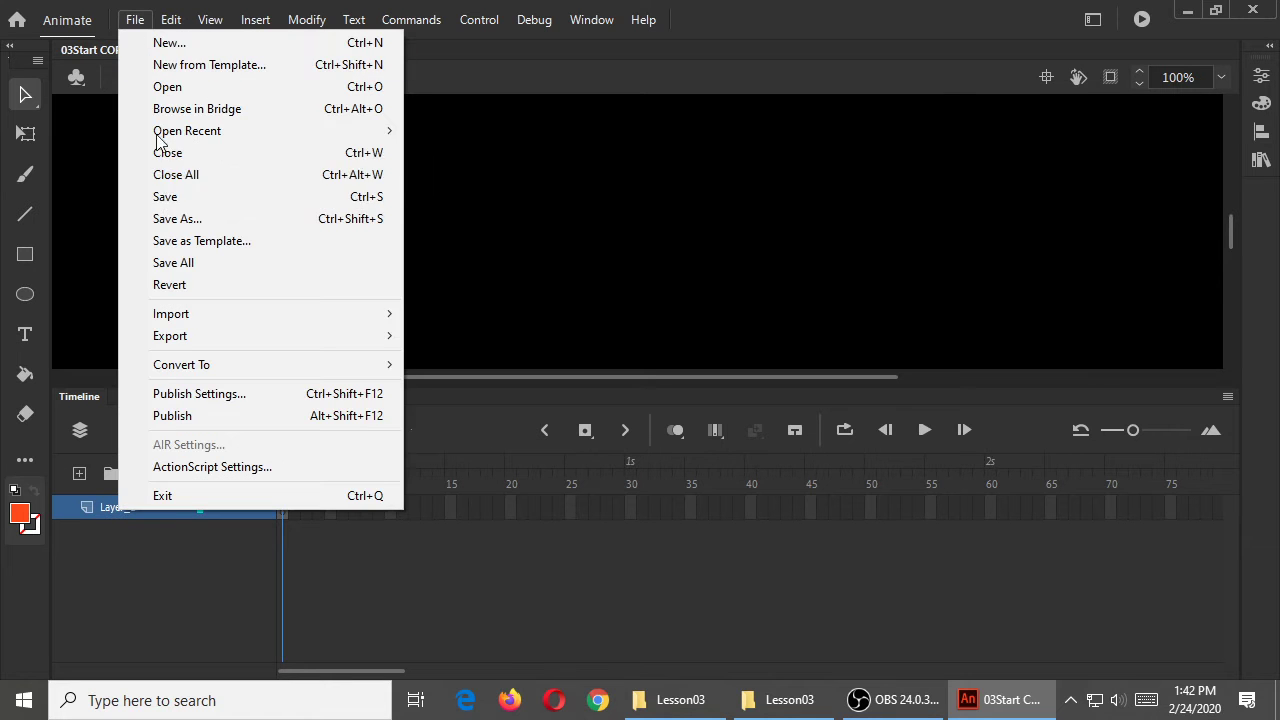
pyautogui.click(200, 216)
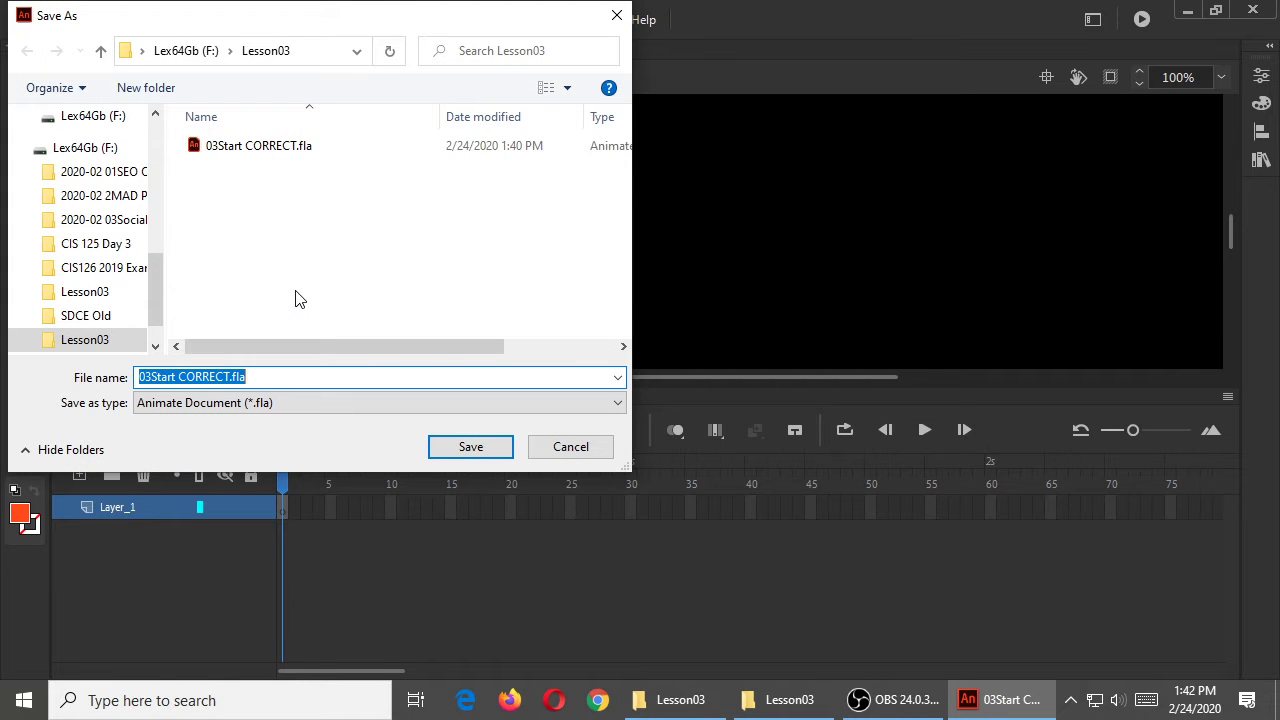
pyautogui.press('Right')
pyautogui.press('BackSpace')
pyautogui.press('BackSpace')
pyautogui.press('BackSpace')
pyautogui.press('BackSpace')
pyautogui.press('BackSpace')
pyautogui.press('BackSpace')
pyautogui.press('BackSpace')
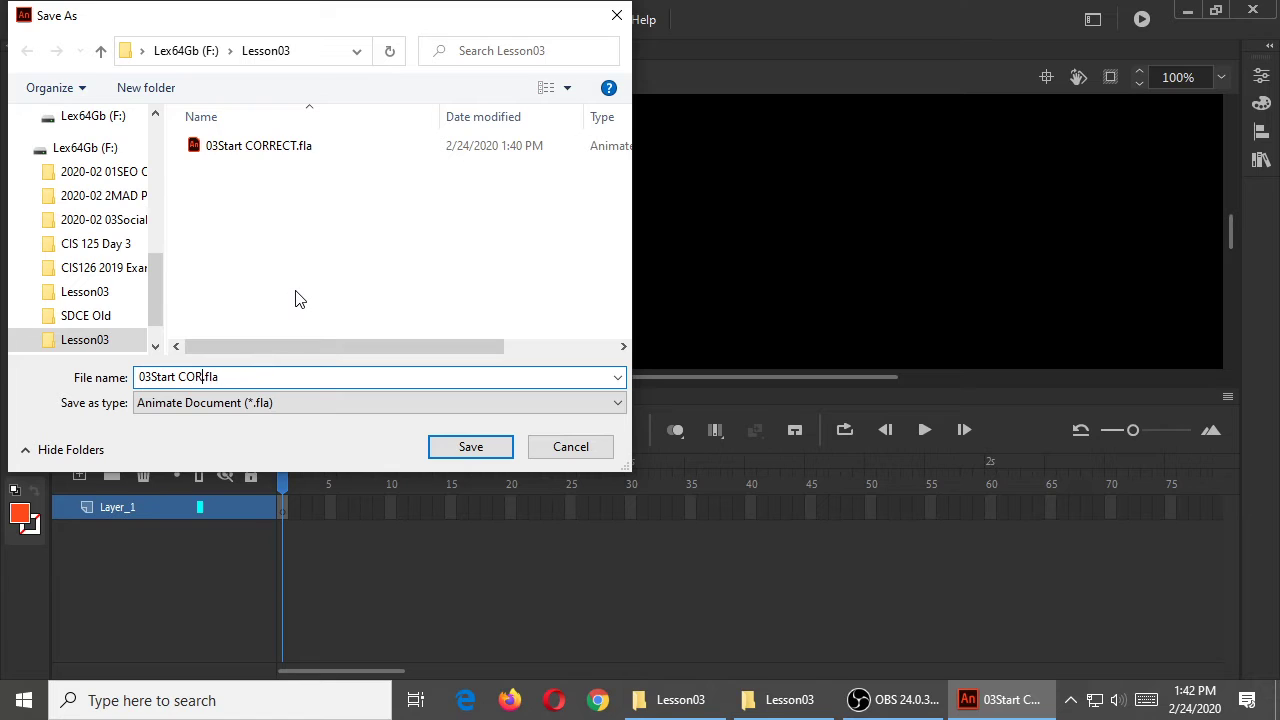
pyautogui.write('CAMPOS')
# - Open Windows Magnifier's settings, return magnification to 100%, adjust its options and close the settings
pyautogui.press('super+plus')
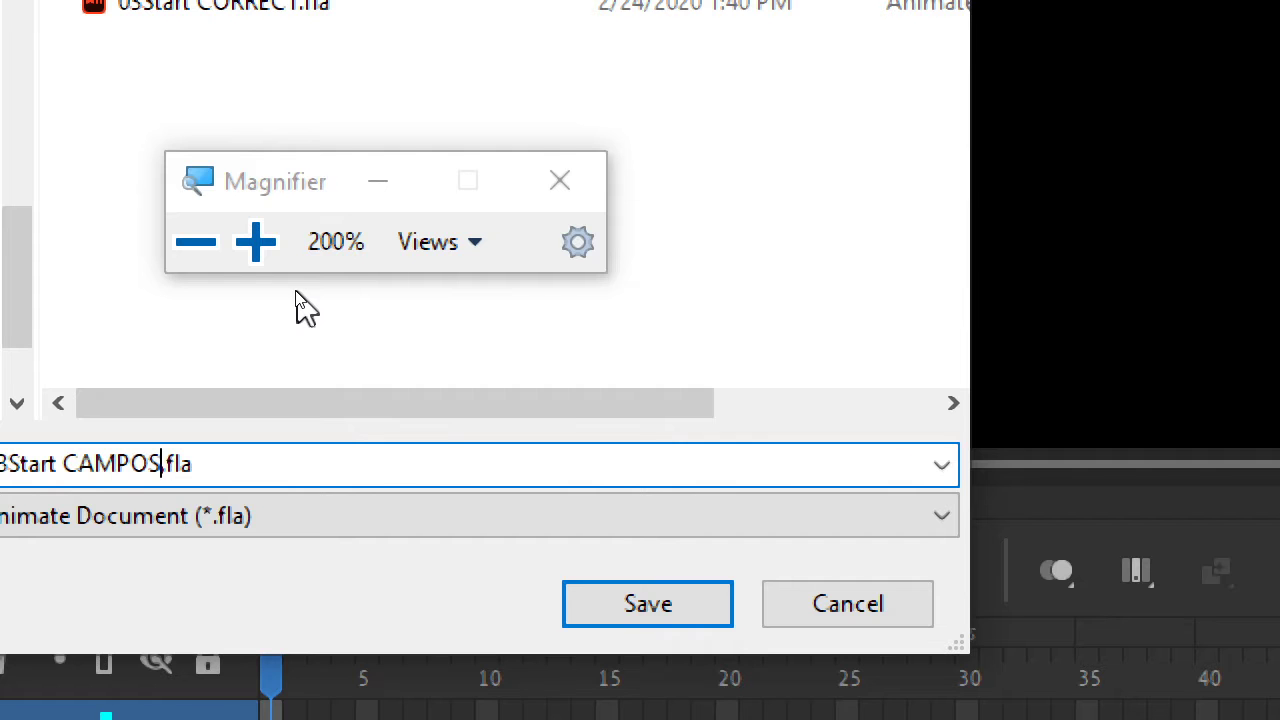
pyautogui.click(580, 243)
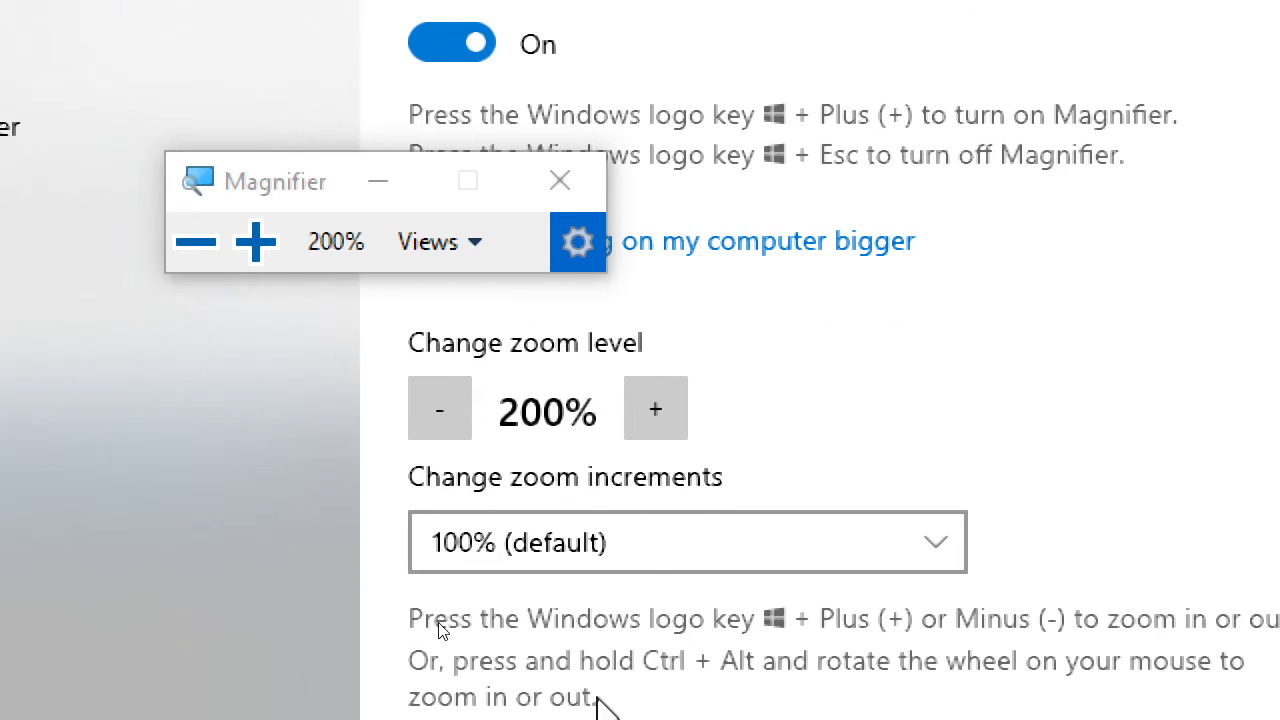
pyautogui.press('super+minus')
pyautogui.scroll(-10, 586, 523)
pyautogui.click(418, 508)
pyautogui.click(452, 474)
pyautogui.click(418, 443)
pyautogui.click(1257, 15)
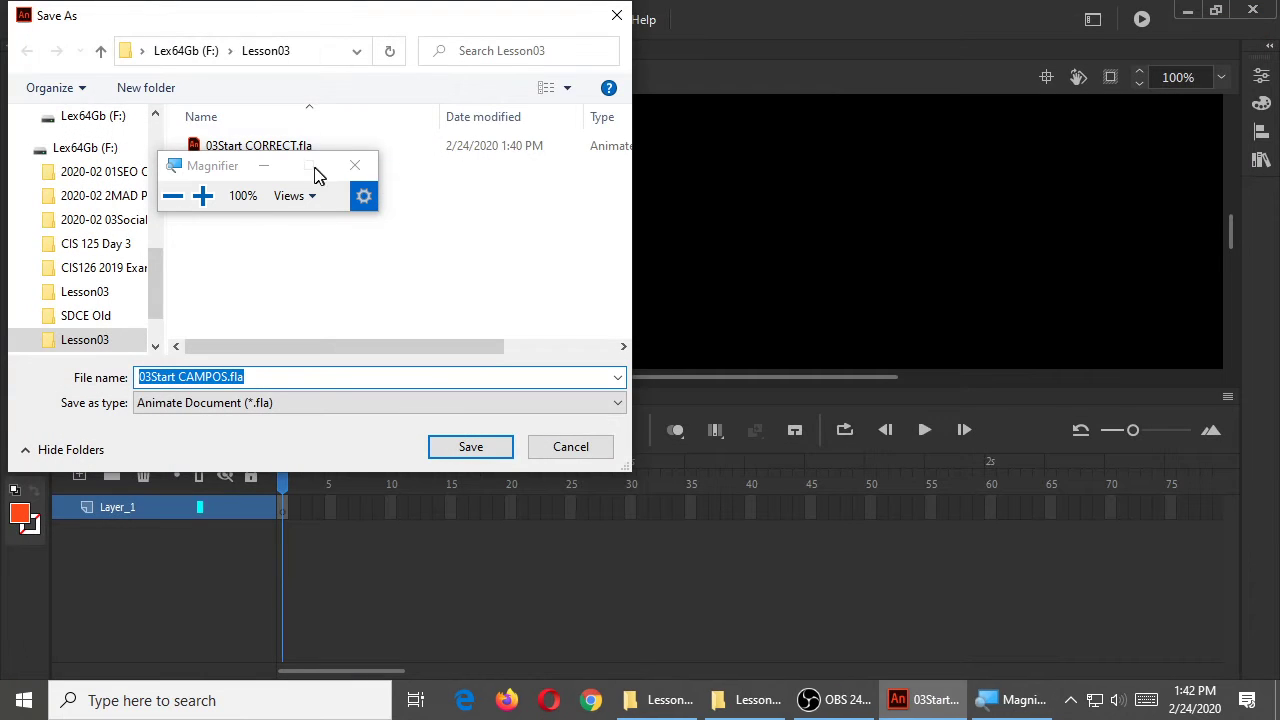
# - Minimize Magnifier and save the renamed Animate document in the Lesson03 folder
pyautogui.click(263, 166)
pyautogui.click(483, 446)
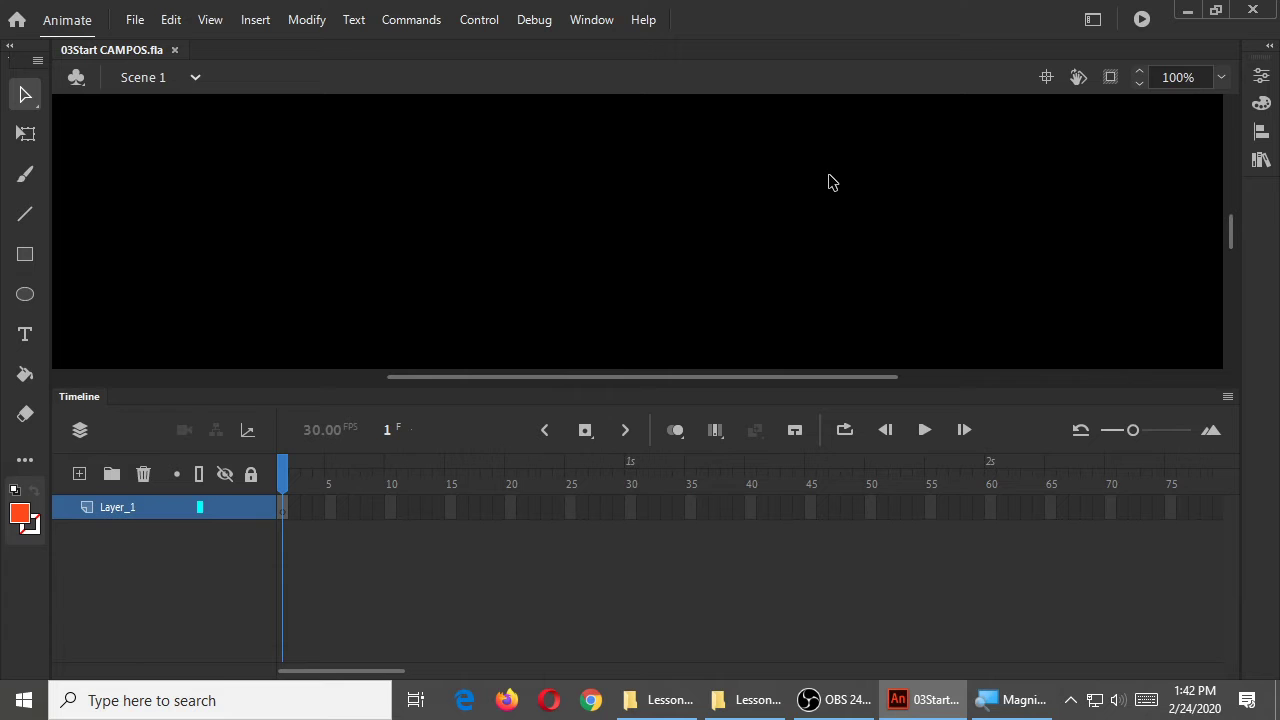
# - Enlarge the stage area above the timeline and switch to the Essentials workspace
pyautogui.moveTo(760, 386); pyautogui.dragTo(775, 494)
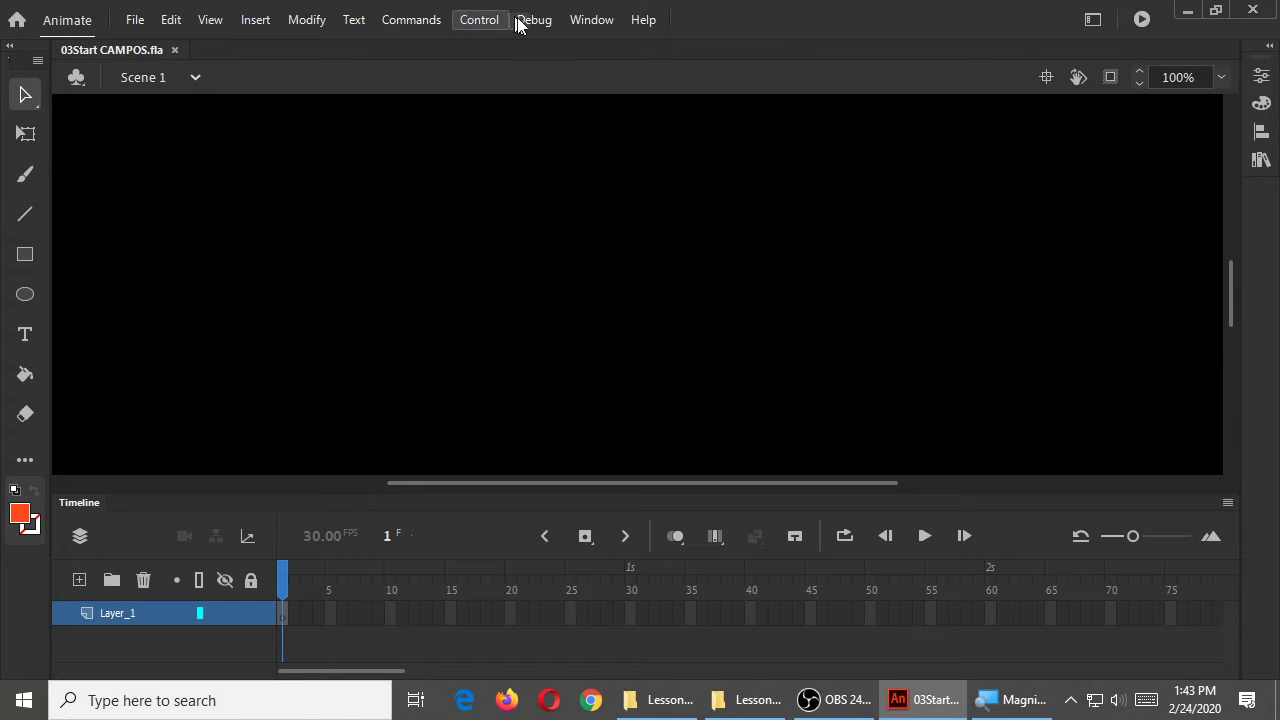
pyautogui.click(592, 22)
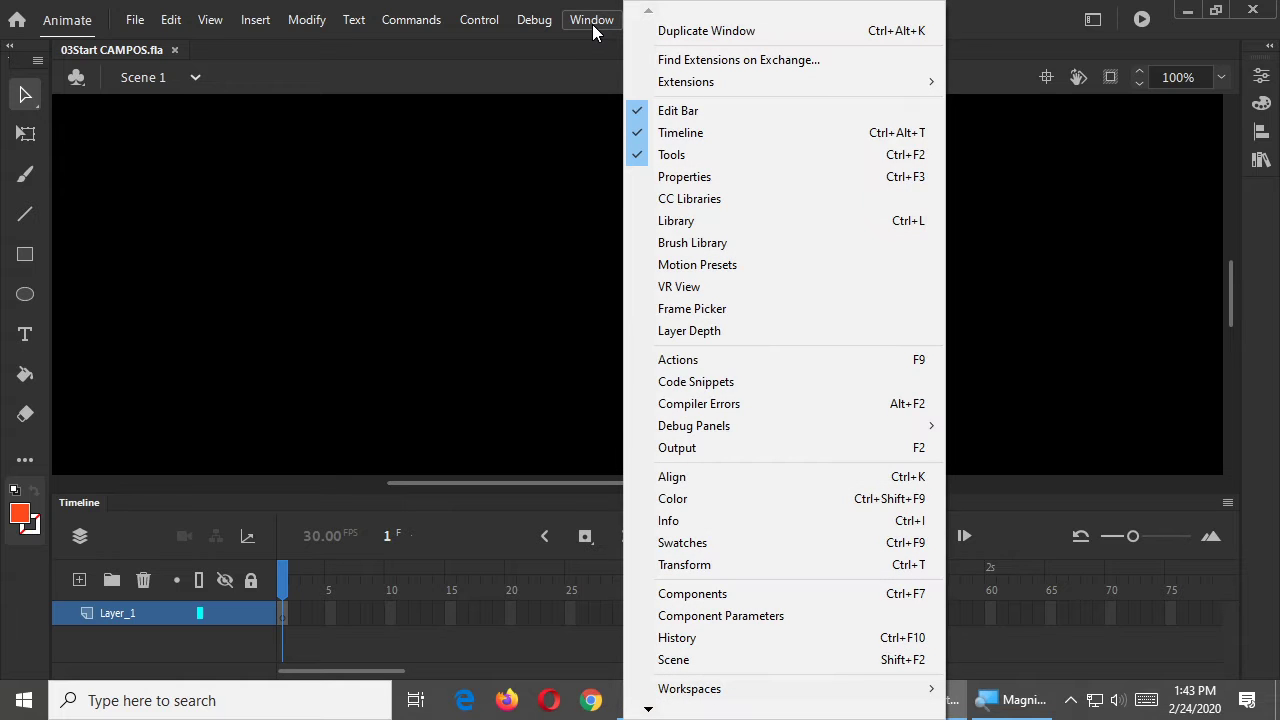
pyautogui.click(592, 24)
pyautogui.click(592, 24)
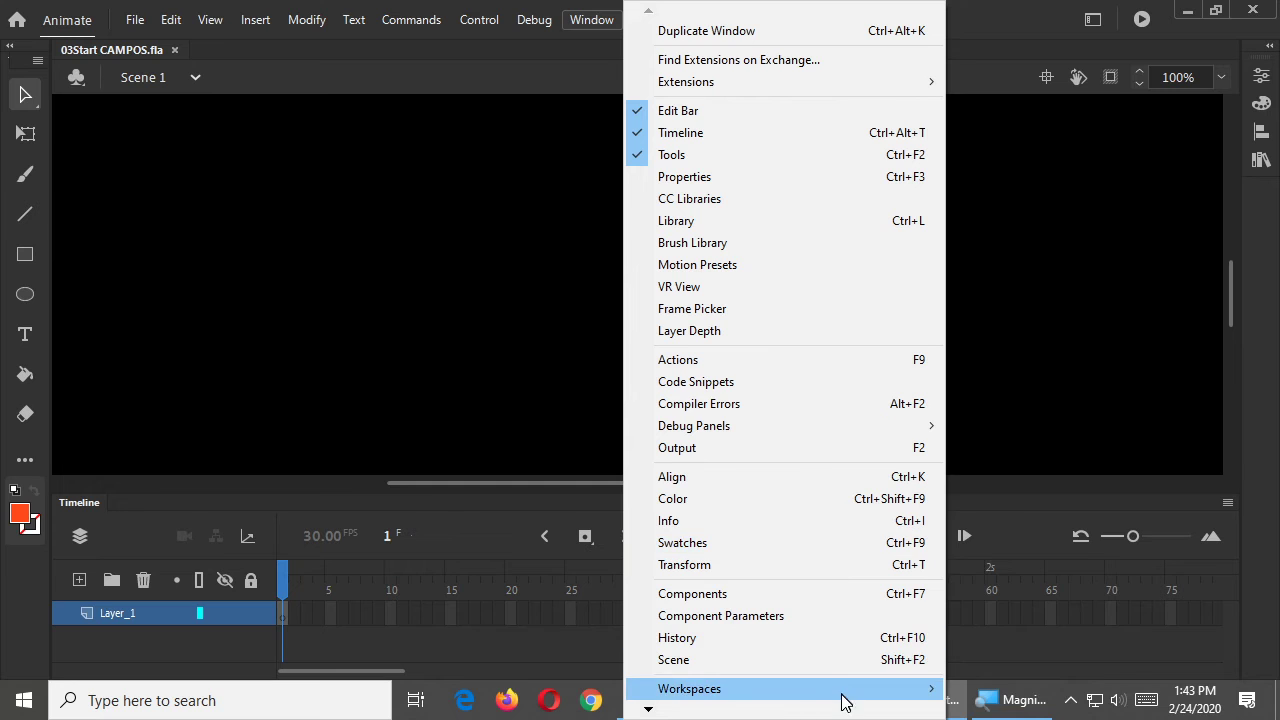
pyautogui.moveTo(840, 692)
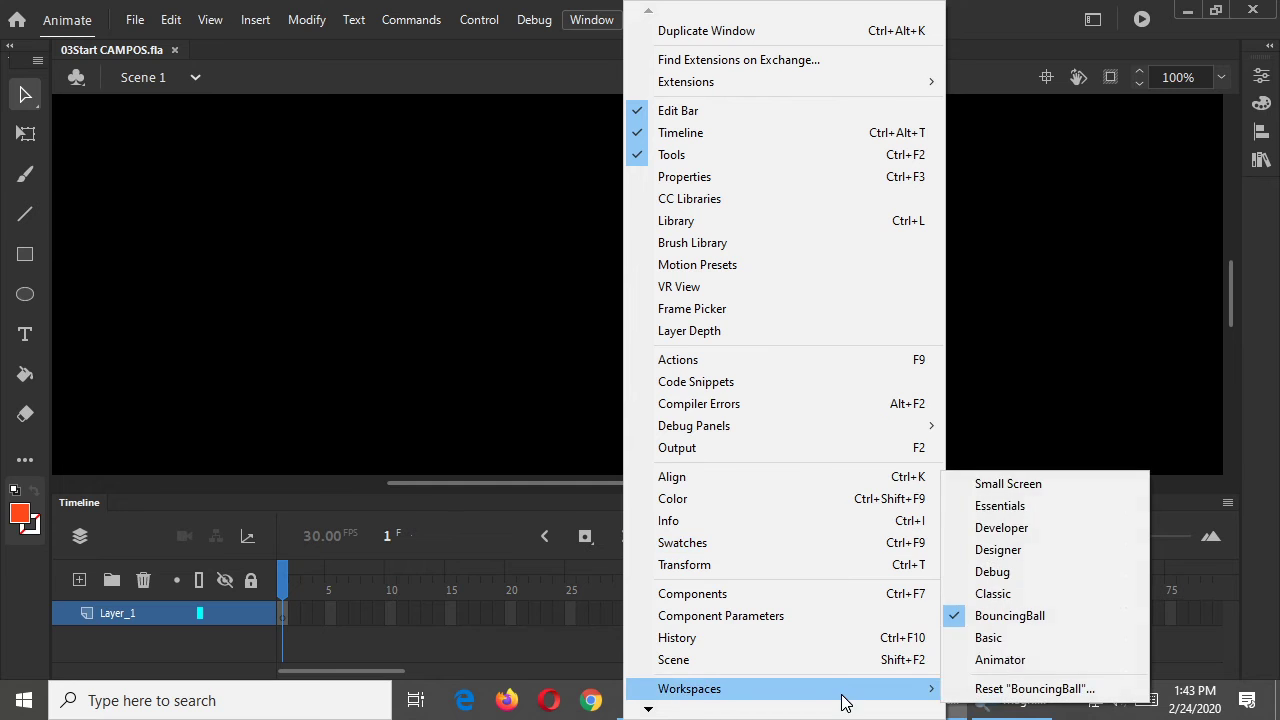
pyautogui.click(1030, 504)
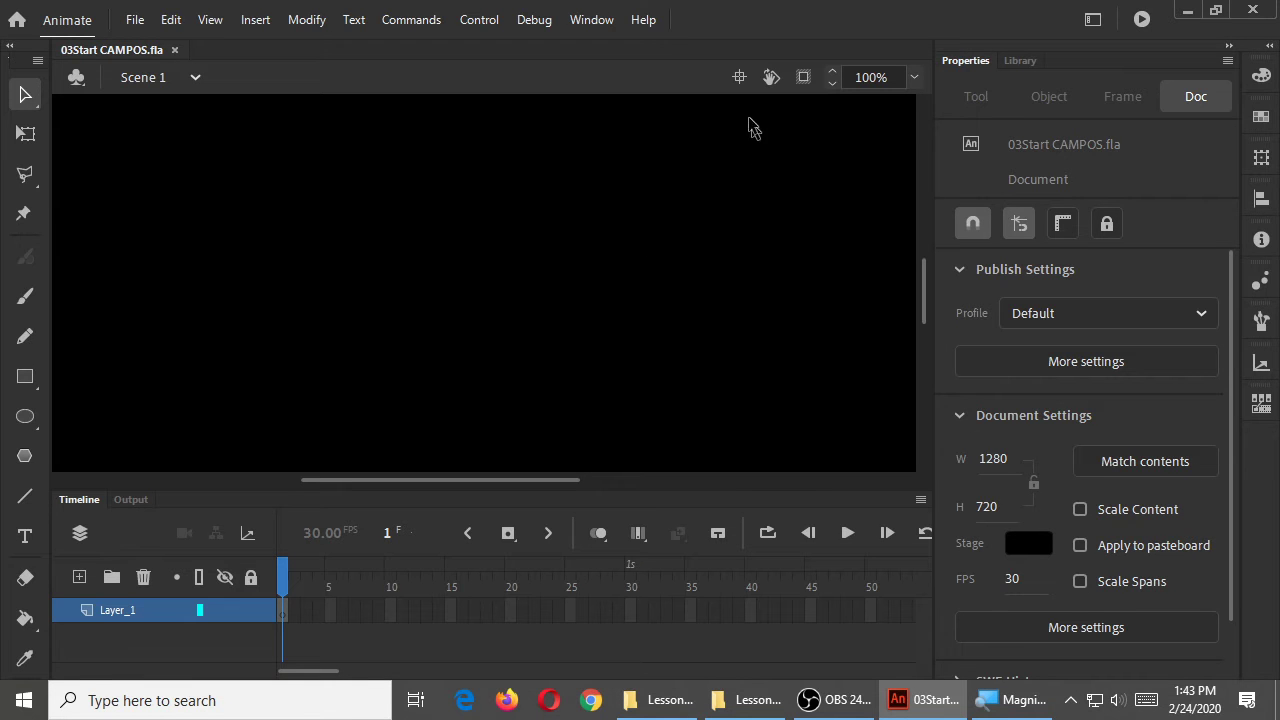
# - Fit the stage in the window and choose the Standard view for the Timeline
pyautogui.click(914, 78)
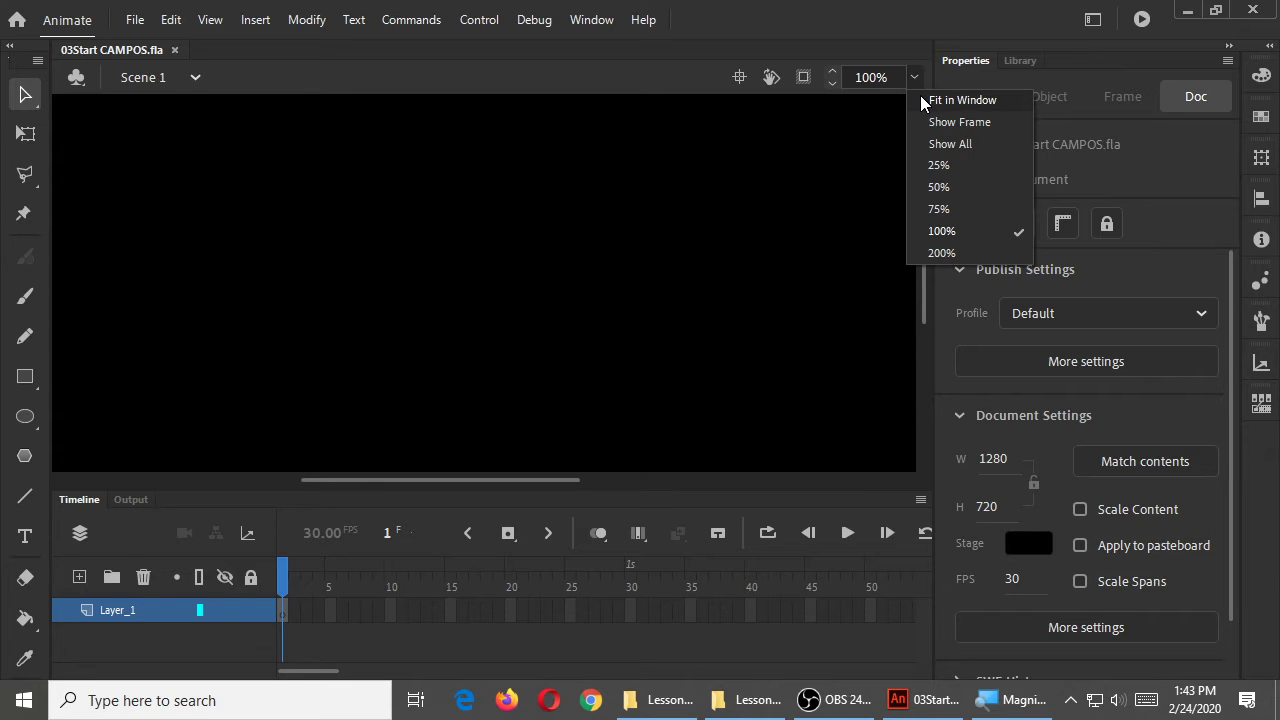
pyautogui.click(960, 100)
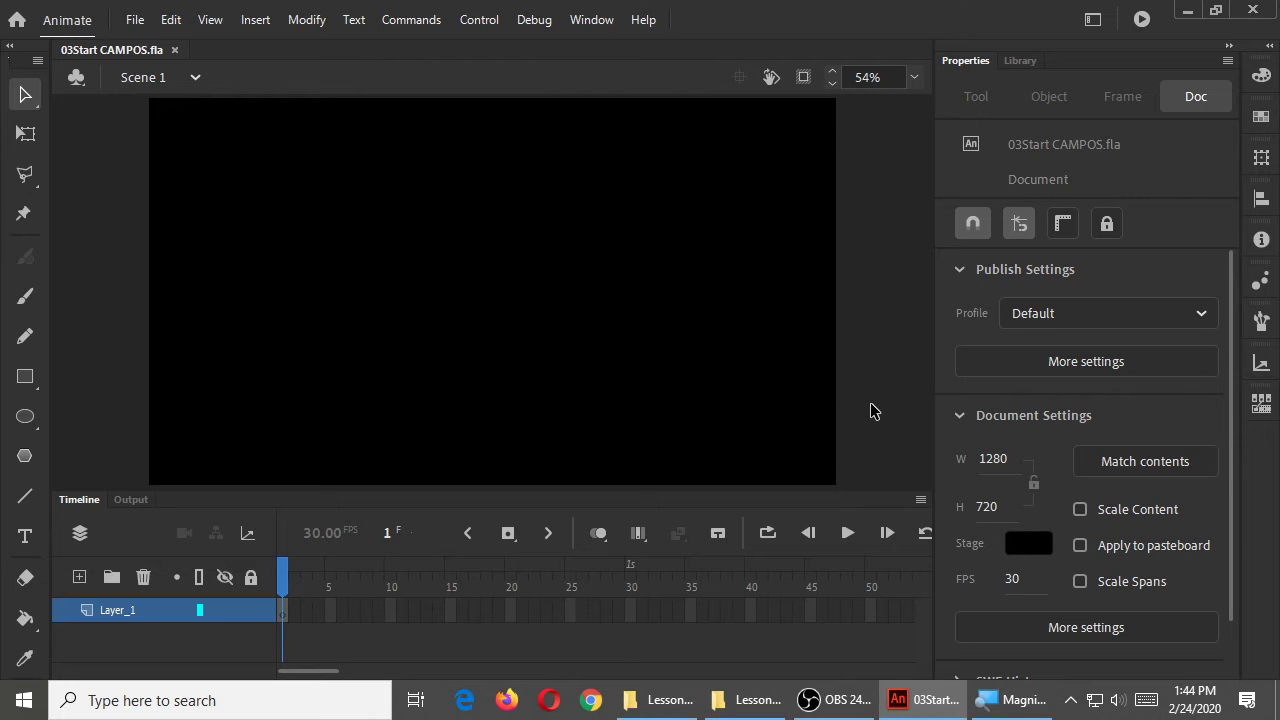
pyautogui.click(921, 500)
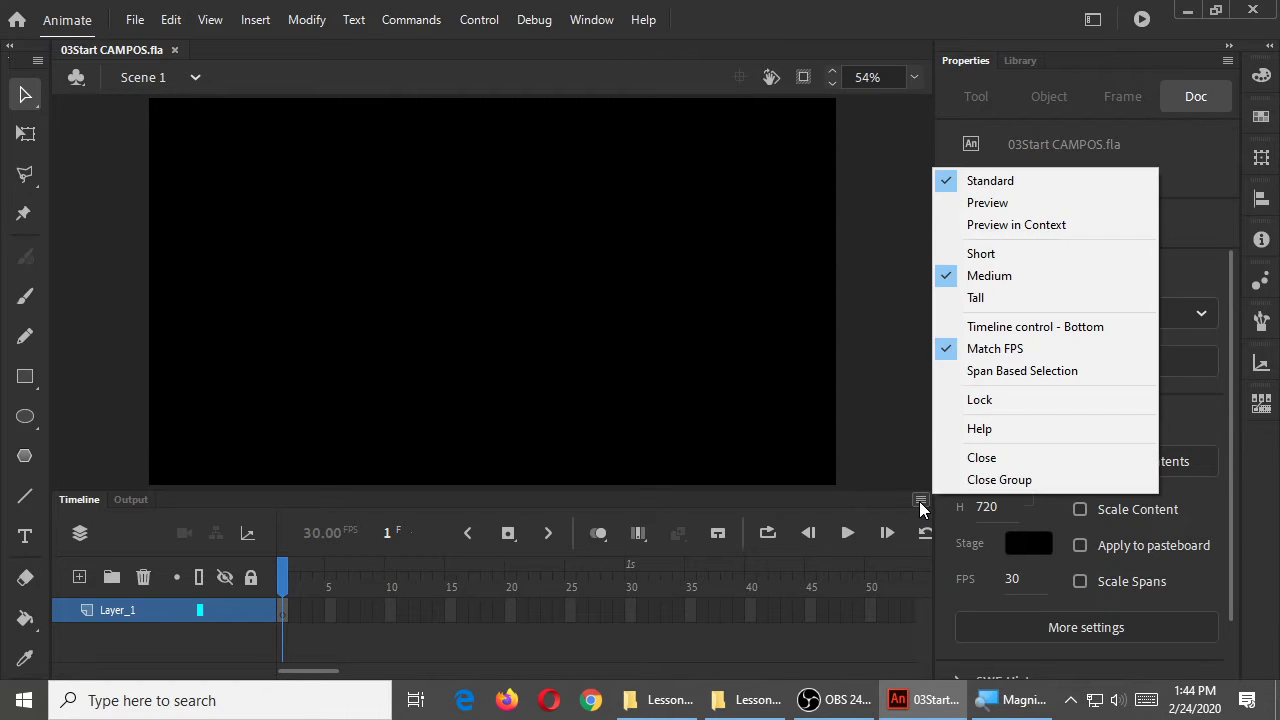
pyautogui.click(1050, 182)
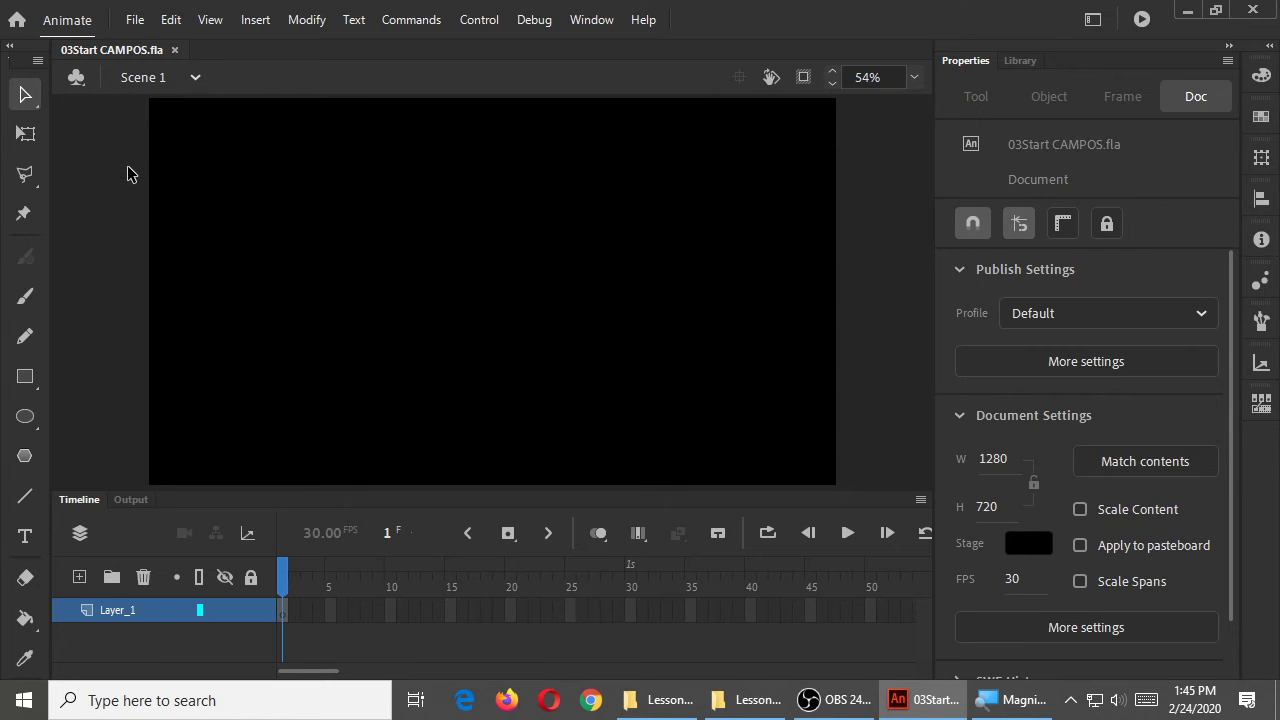
pyautogui.press('m')
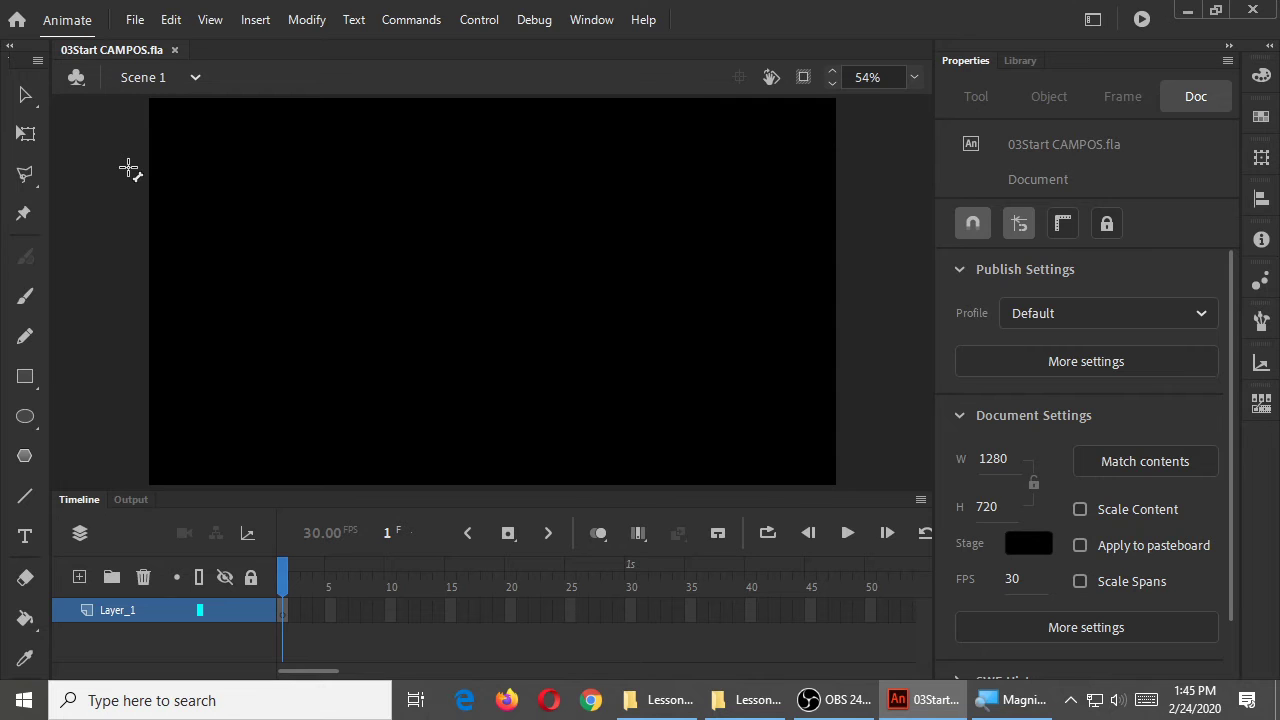
pyautogui.press('b')
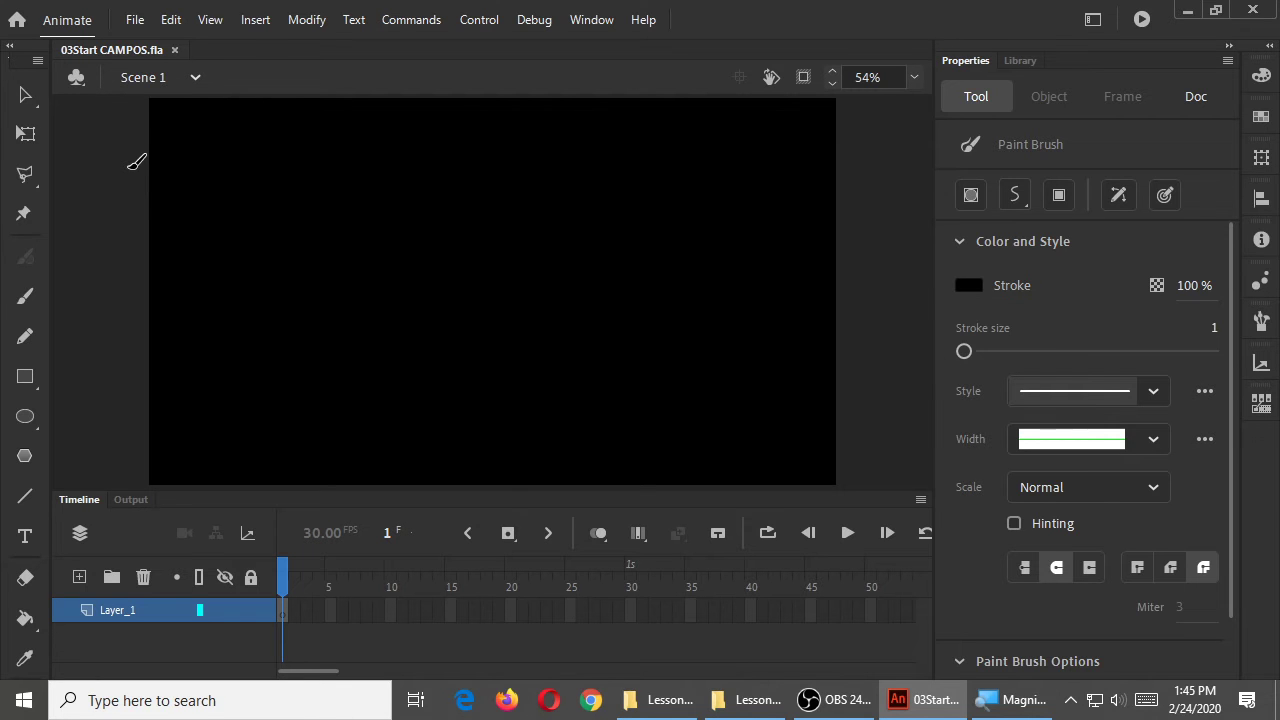
pyautogui.click(25, 97)
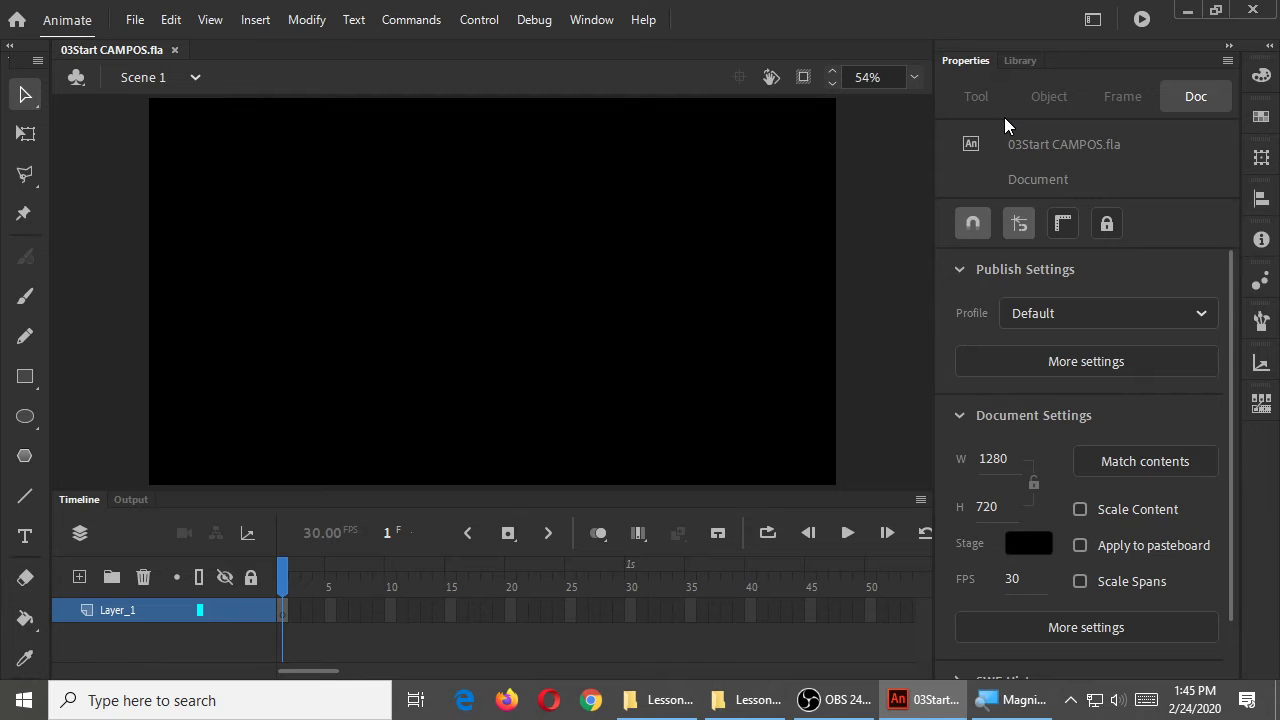
# - Try purple #330099 and bright green as the document's stage color
pyautogui.click(1036, 546)
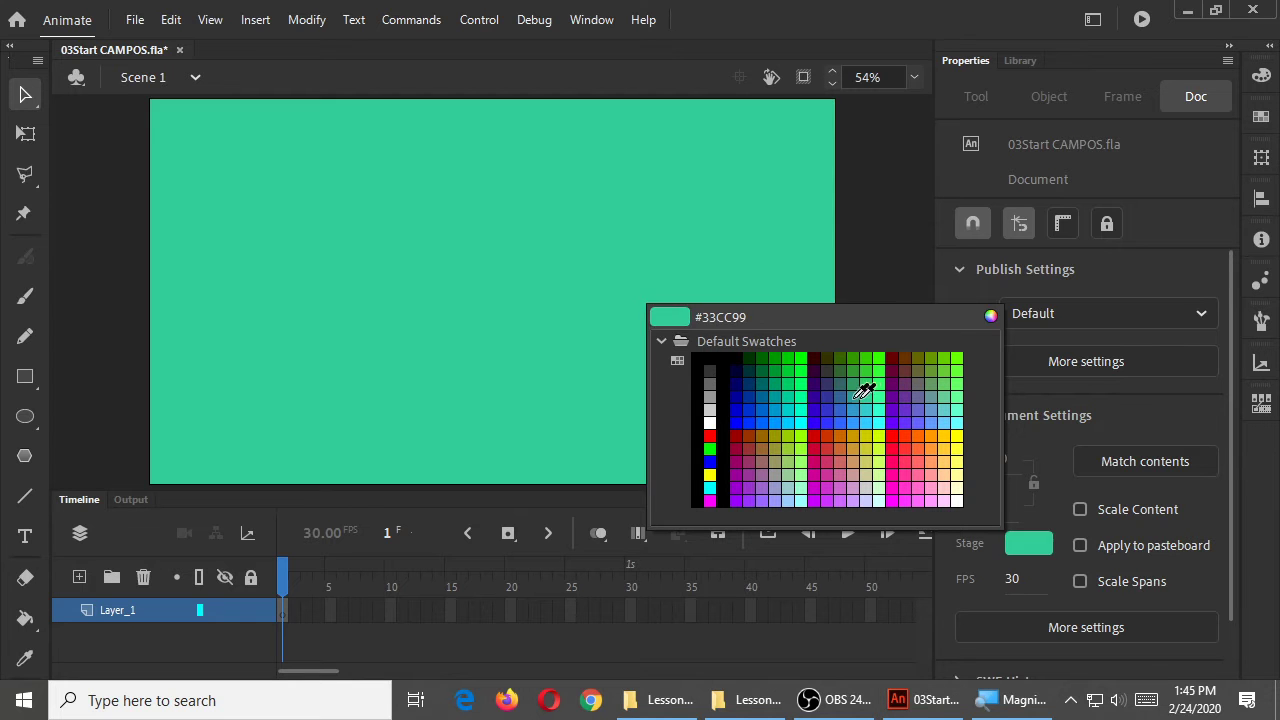
pyautogui.click(823, 395)
pyautogui.click(1028, 542)
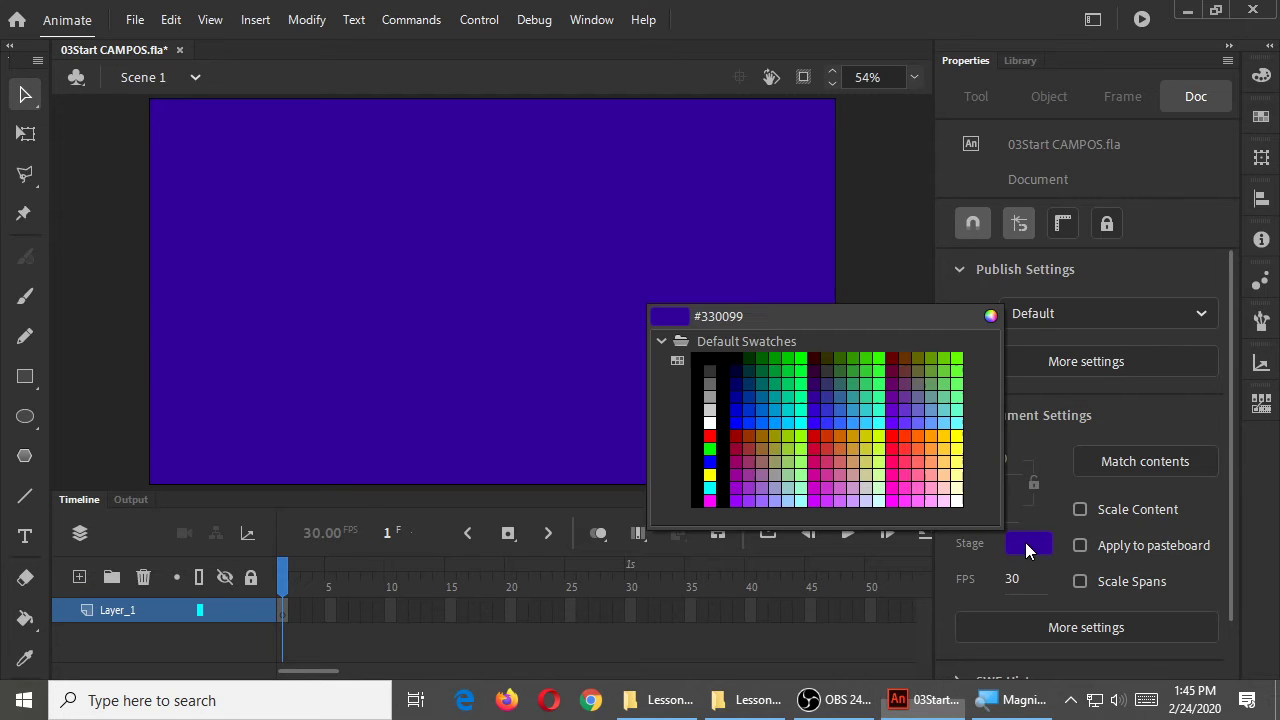
pyautogui.click(965, 362)
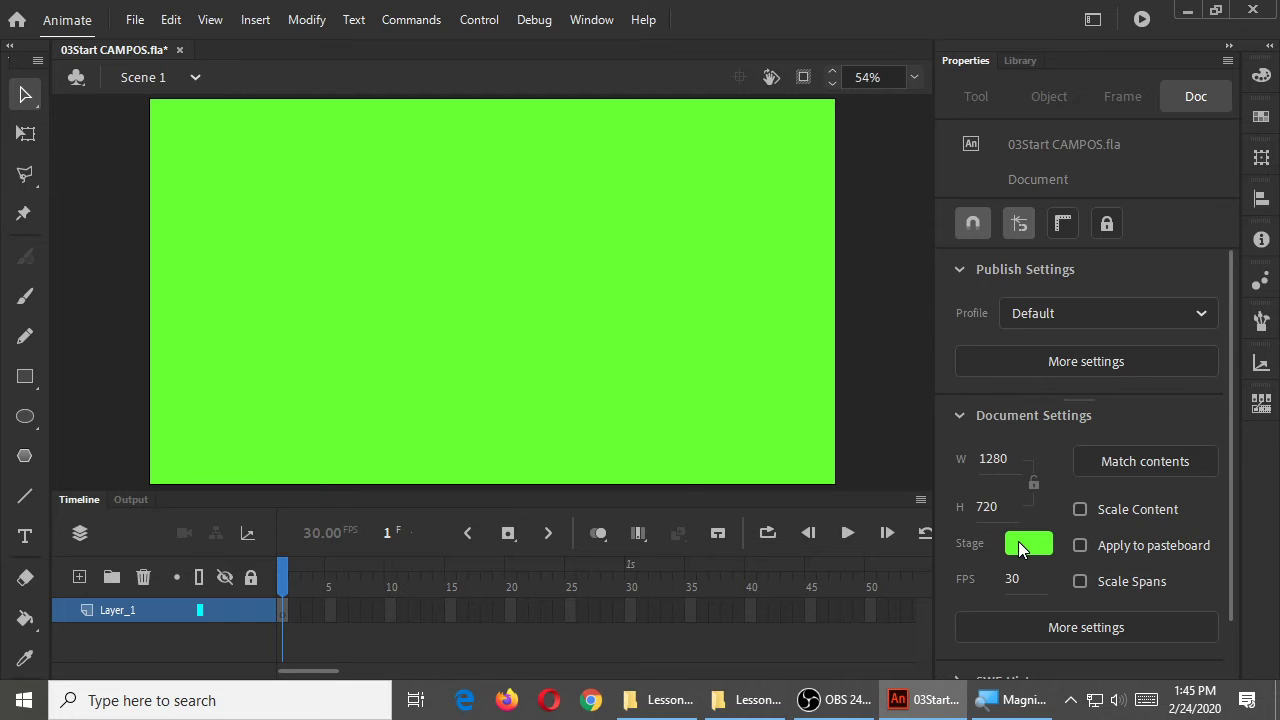
# - Set the stage color to dark gray and save the document
pyautogui.click(1028, 543)
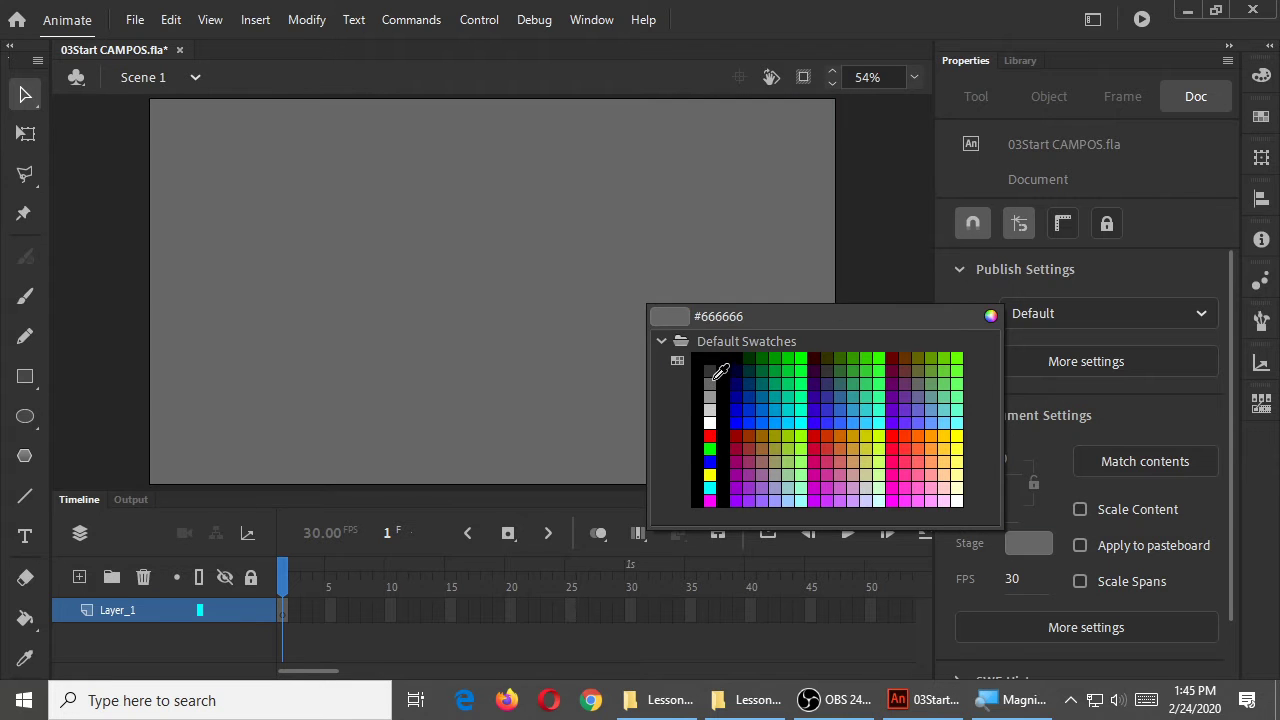
pyautogui.click(716, 372)
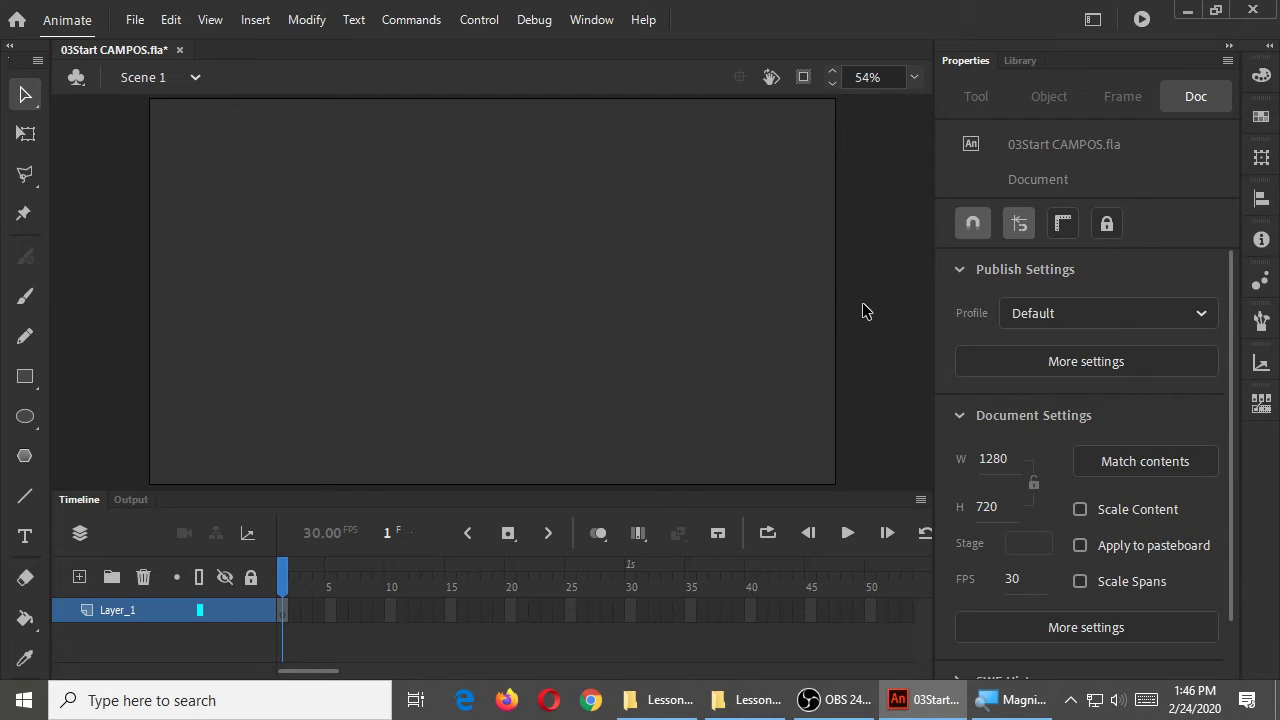
pyautogui.hotkey('ctrl', 's')
# - Open the Library and preview its bitmaps and symbols, including bottom_back.jpg, cityBG.jpg, double_identity.png, George_2.png, carLeft and carMiddle
pyautogui.click(596, 22)
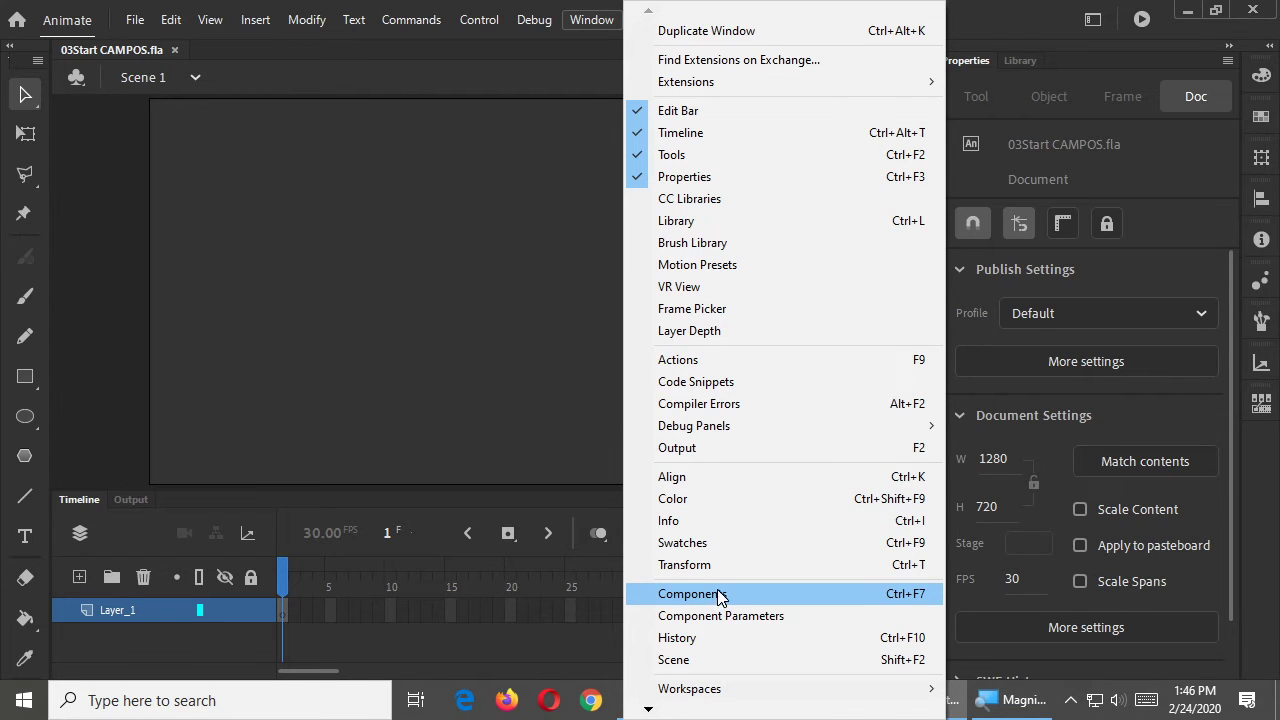
pyautogui.click(1020, 60)
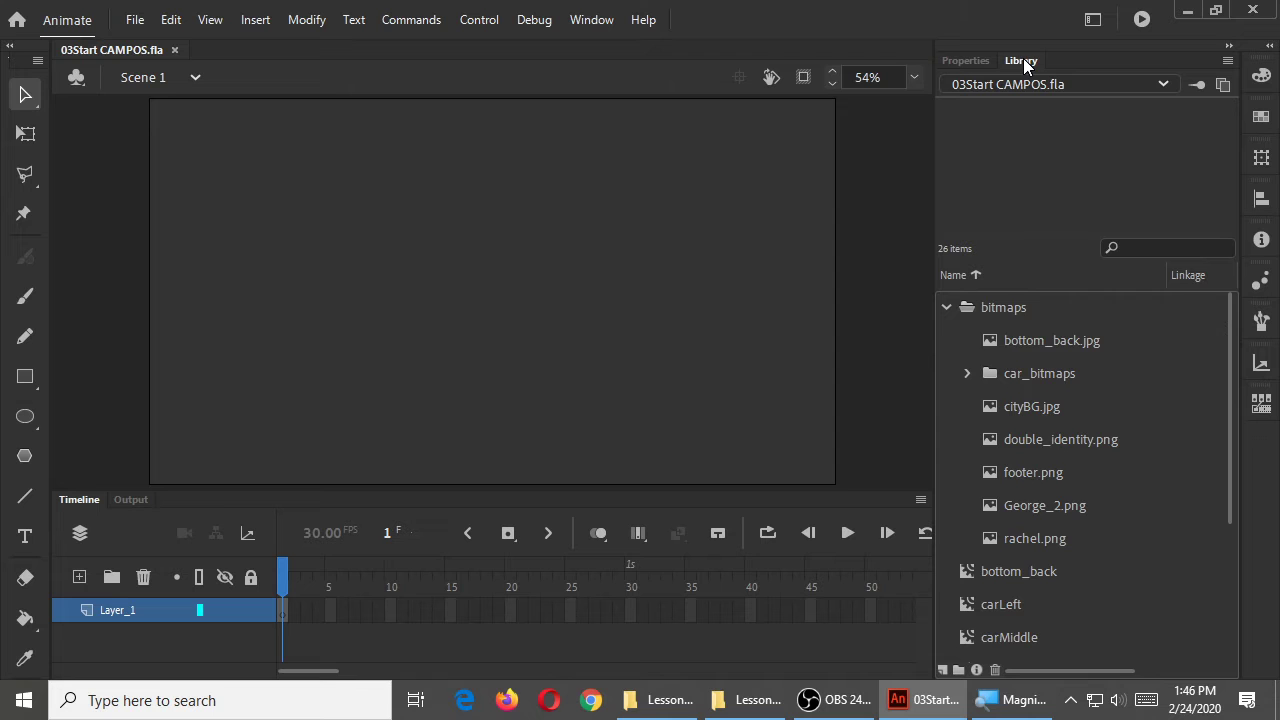
pyautogui.click(1011, 340)
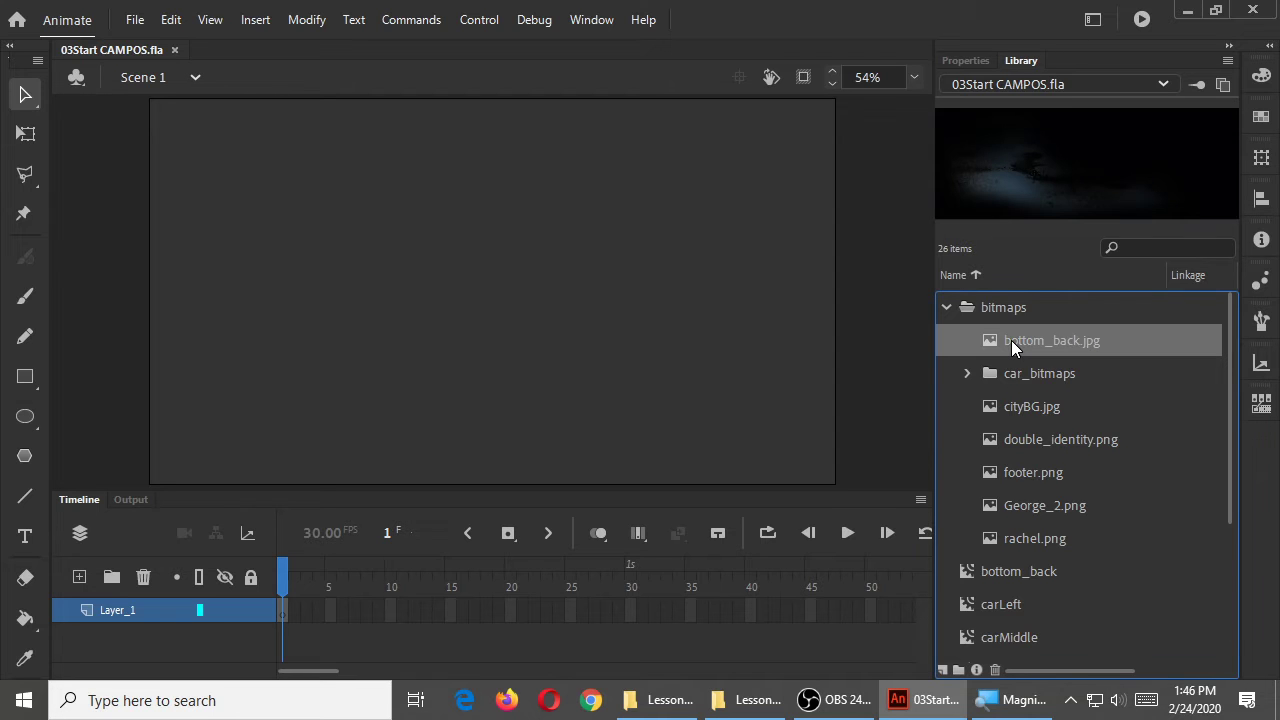
pyautogui.click(1028, 405)
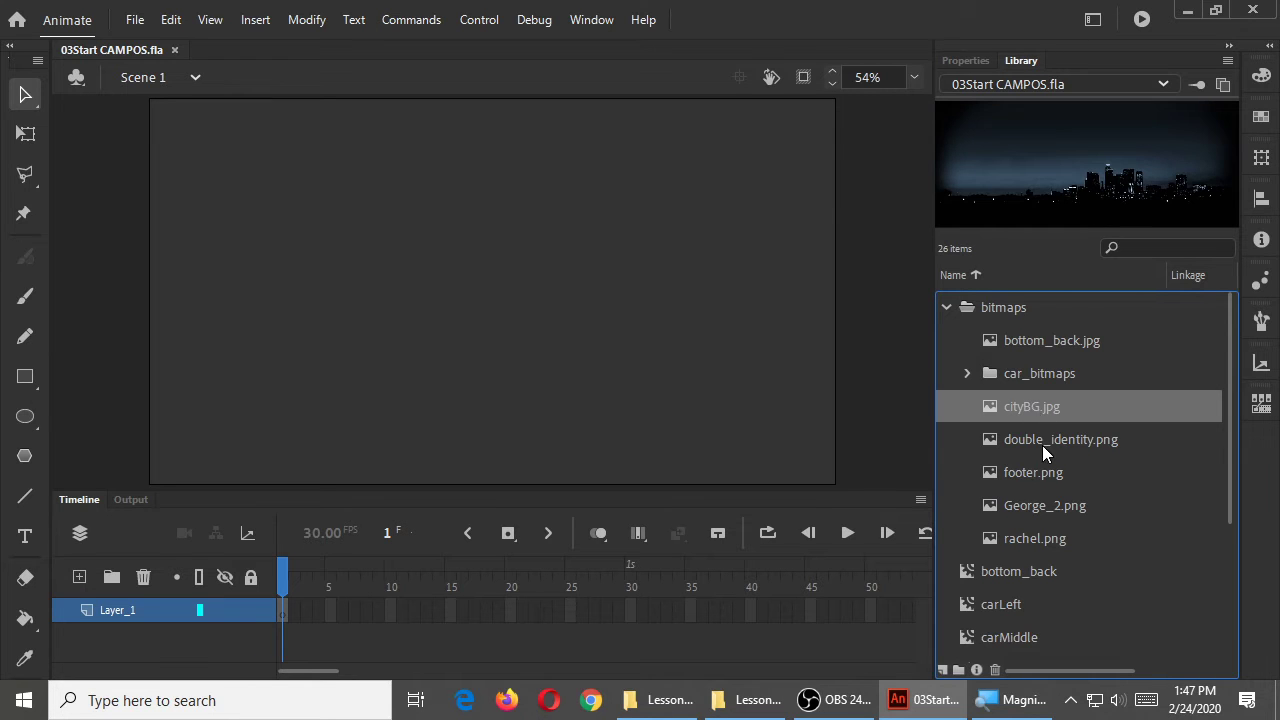
pyautogui.click(1042, 445)
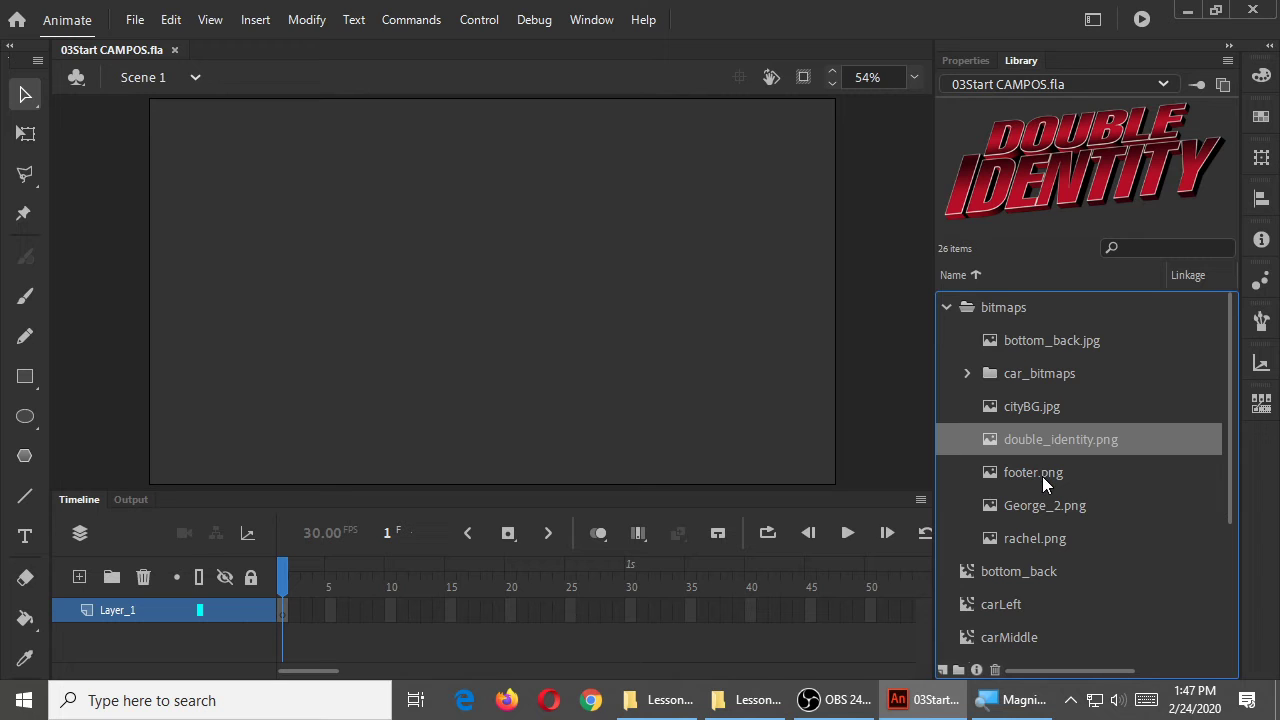
pyautogui.click(1042, 476)
pyautogui.click(1042, 503)
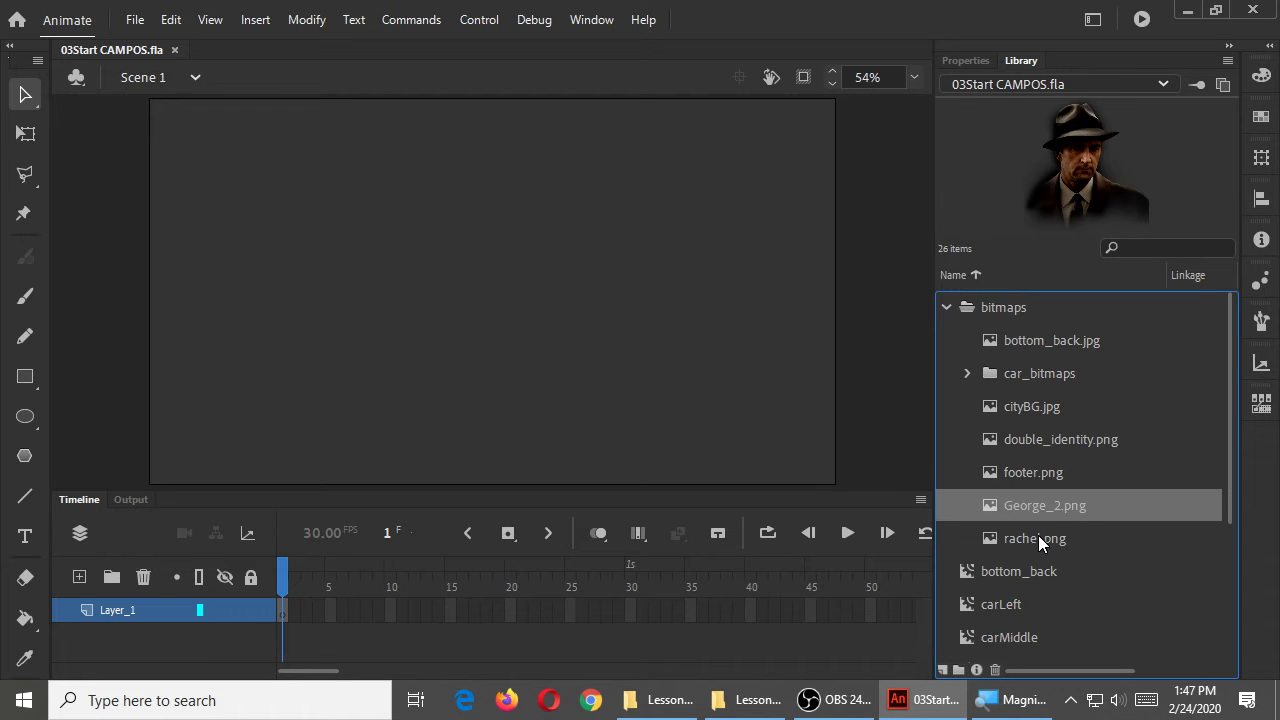
pyautogui.click(1038, 536)
pyautogui.click(1020, 575)
pyautogui.click(1012, 604)
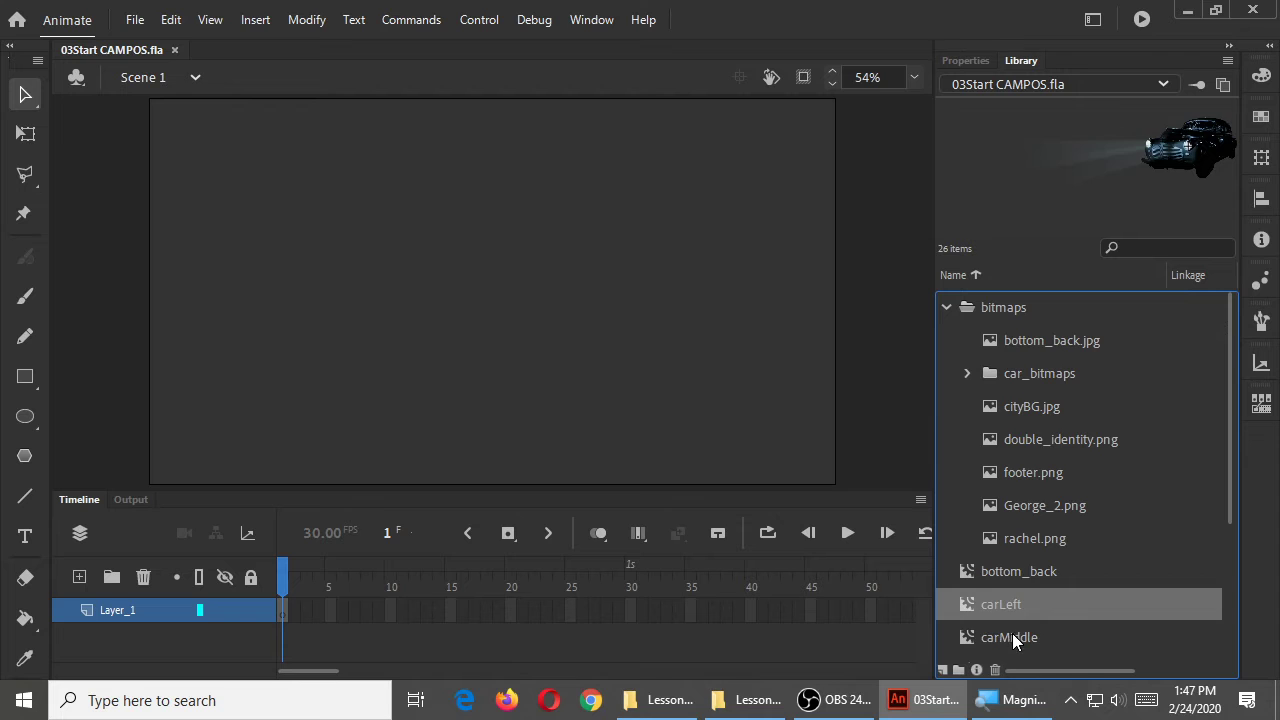
pyautogui.click(1012, 637)
pyautogui.click(1014, 341)
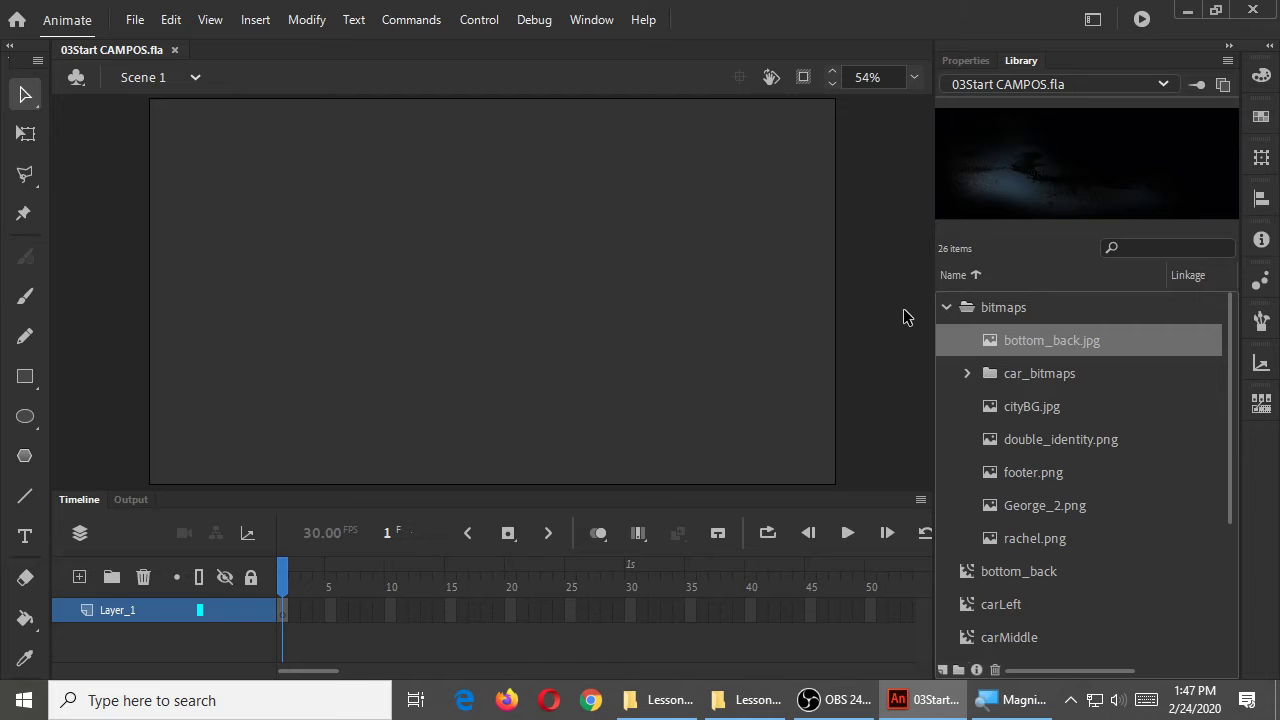
# - Paint a simple smiley face with two eyes and a mouth in the stage's upper-left area using the Brush tool
pyautogui.press('b')
pyautogui.moveTo(254, 152)
pyautogui.mouseDown()
pyautogui.moveTo(191, 197)
pyautogui.moveTo(256, 234)
pyautogui.moveTo(277, 173)
pyautogui.moveTo(252, 154)
pyautogui.moveTo(224, 188)
pyautogui.moveTo(223, 171)
pyautogui.moveTo(251, 217)
pyautogui.mouseUp()
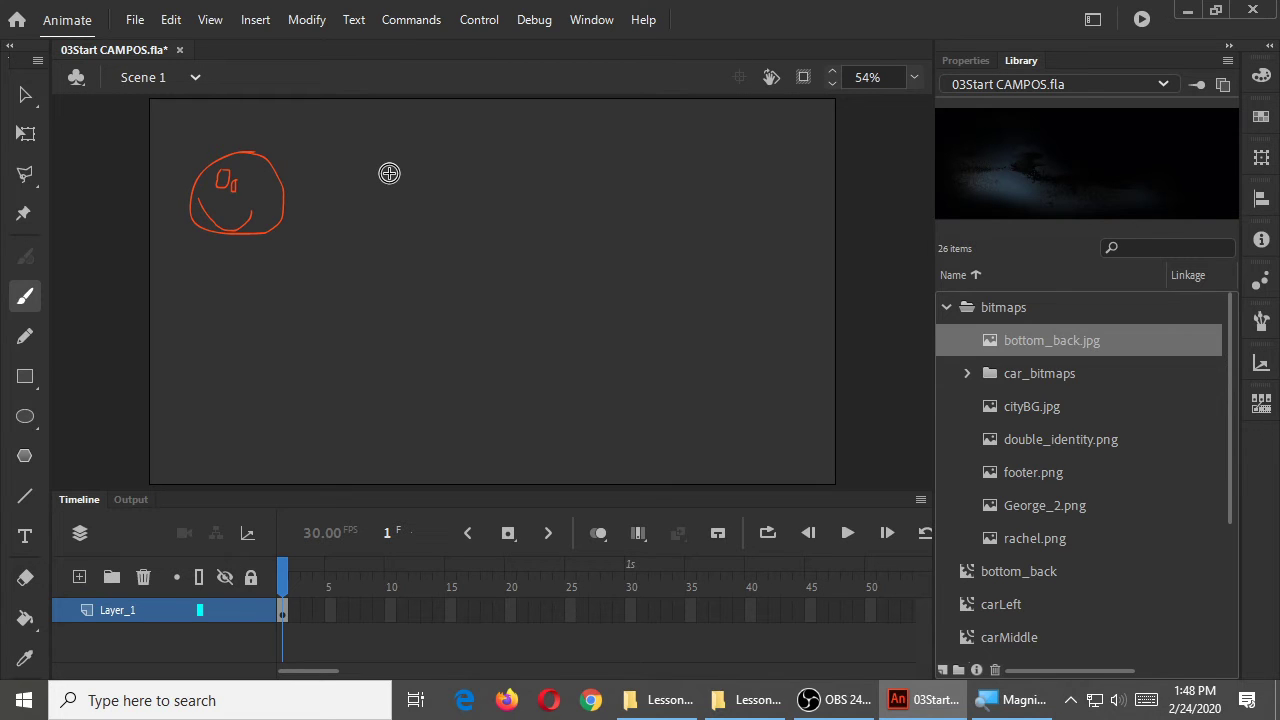
# - Select all strokes of the painted face and start Convert to Symbol on them
pyautogui.click(22, 96)
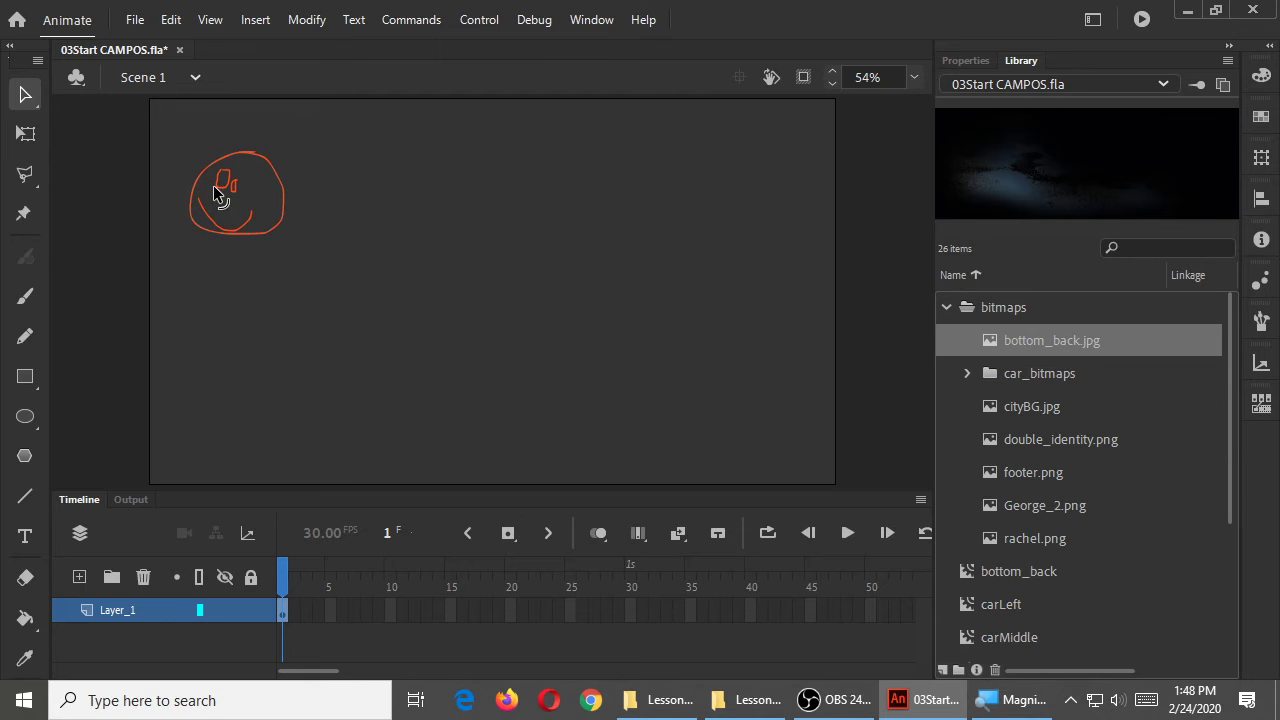
pyautogui.moveTo(176, 146)
pyautogui.mouseDown()
pyautogui.moveTo(294, 249)
pyautogui.moveTo(334, 240)
pyautogui.mouseUp()
pyautogui.moveTo(164, 114); pyautogui.dragTo(306, 257)
pyautogui.rightClick(238, 156)
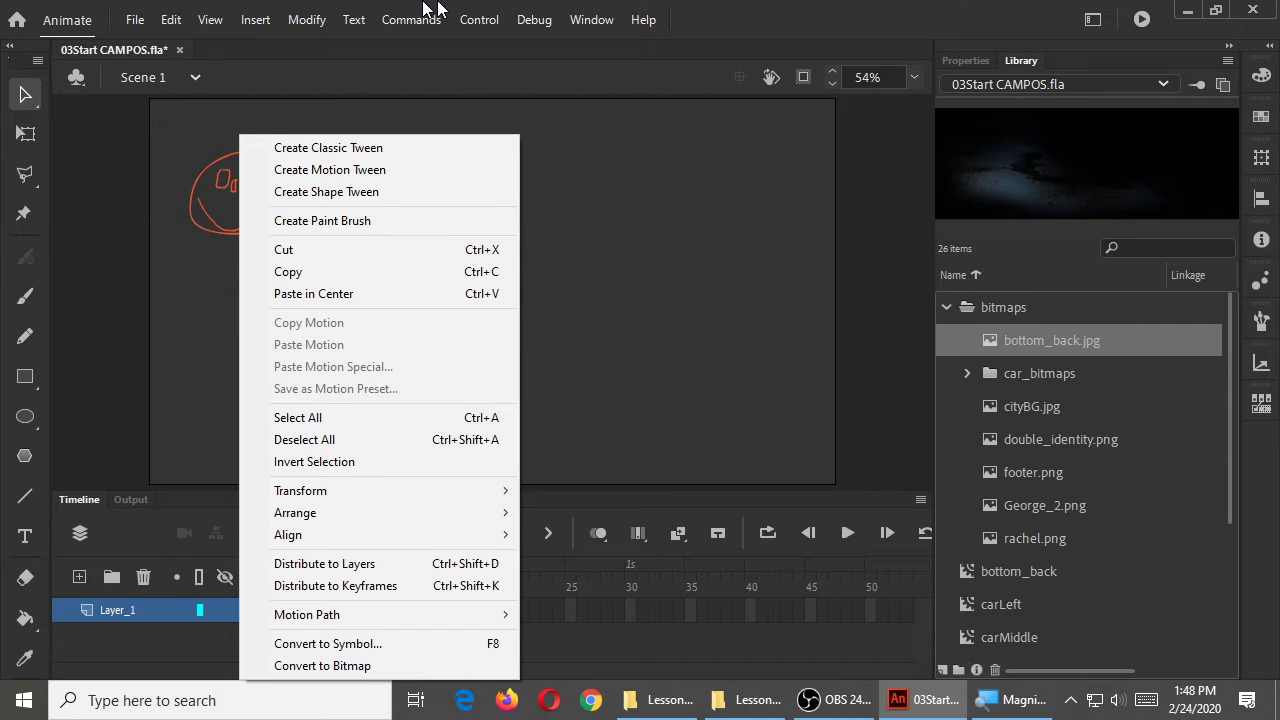
pyautogui.click(490, 15)
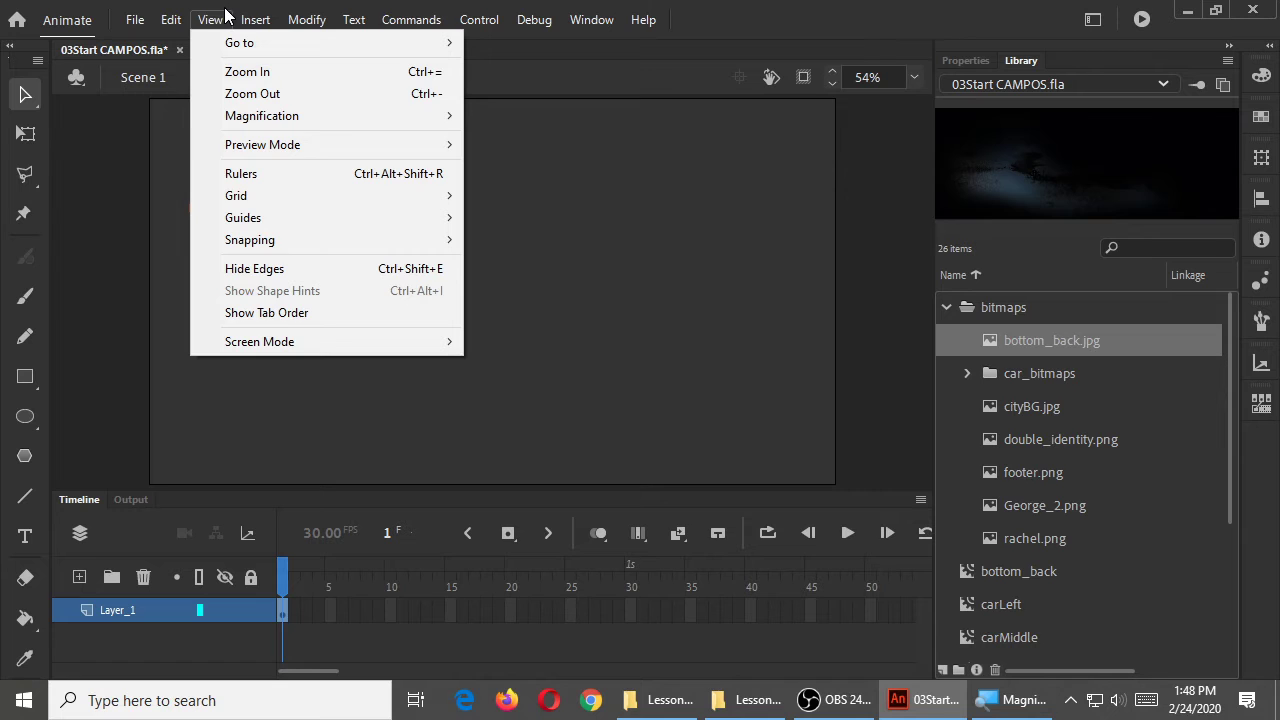
pyautogui.moveTo(267, 24)
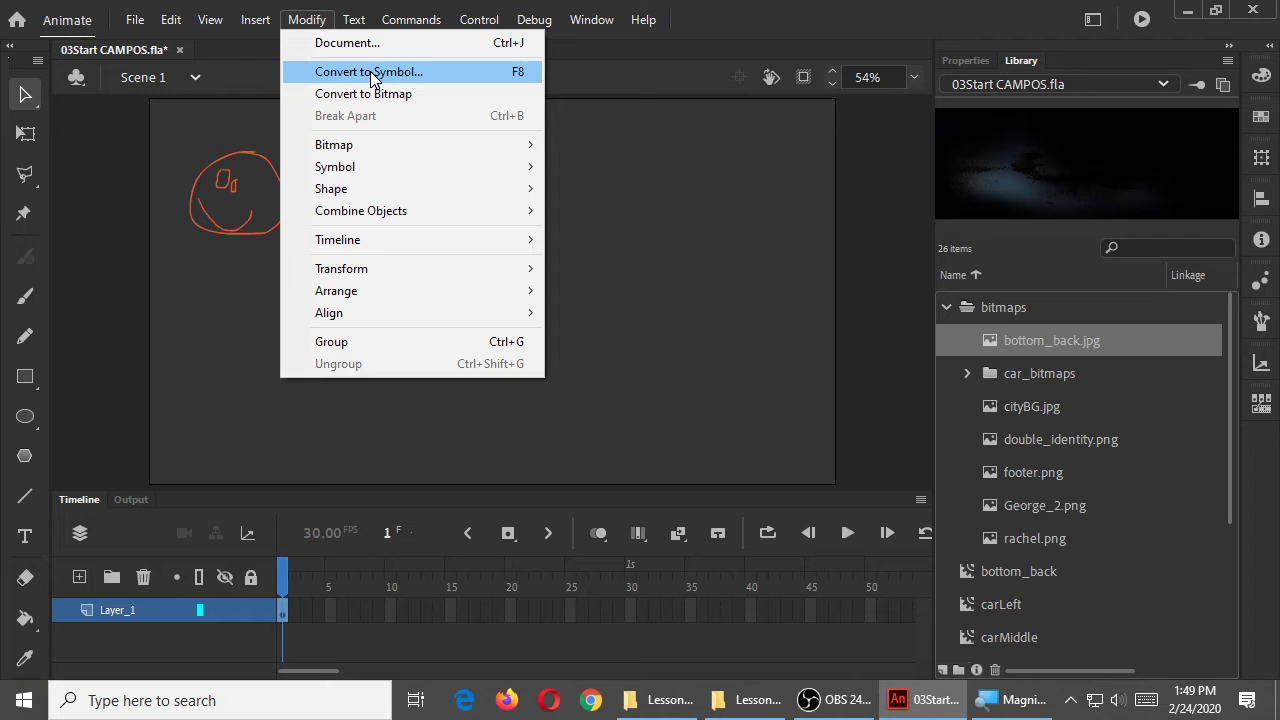
pyautogui.click(313, 24)
pyautogui.moveTo(166, 126)
pyautogui.mouseDown()
pyautogui.moveTo(297, 277)
pyautogui.moveTo(337, 298)
pyautogui.mouseUp()
pyautogui.click(306, 20)
pyautogui.click(318, 75)
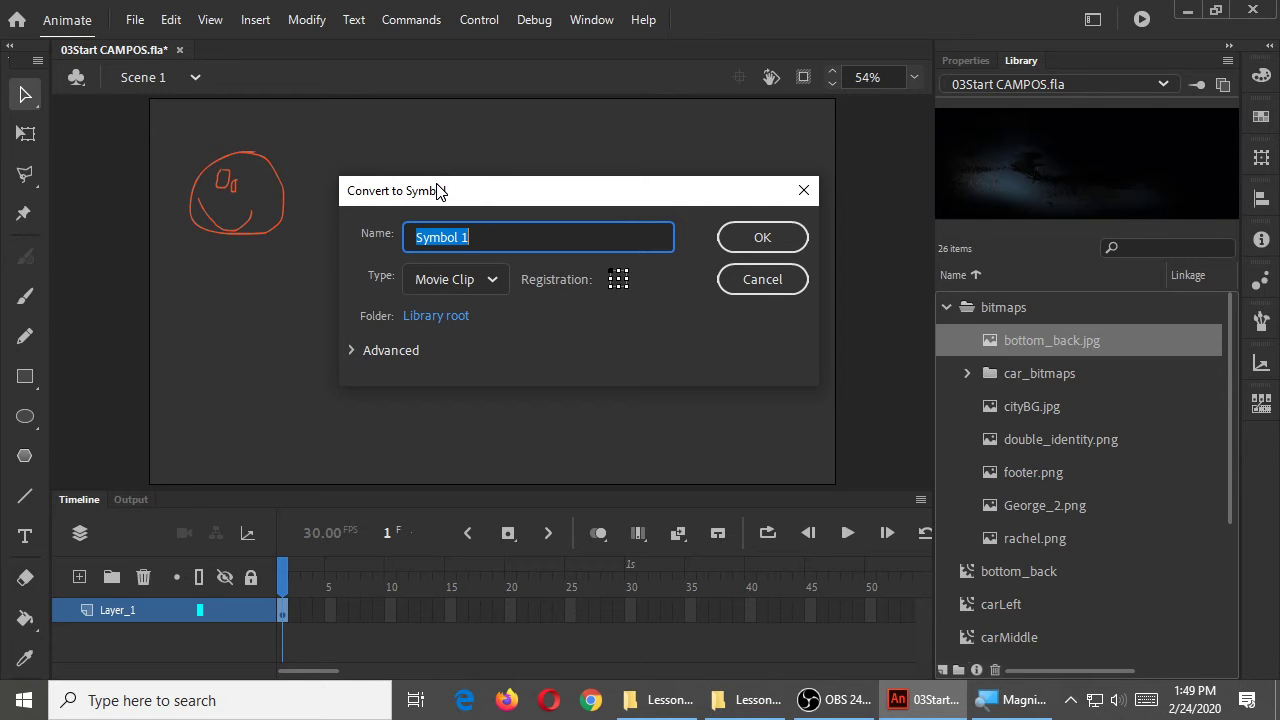
# - Examine the symbol types offered for the conversion and keep Movie Clip
pyautogui.click(492, 280)
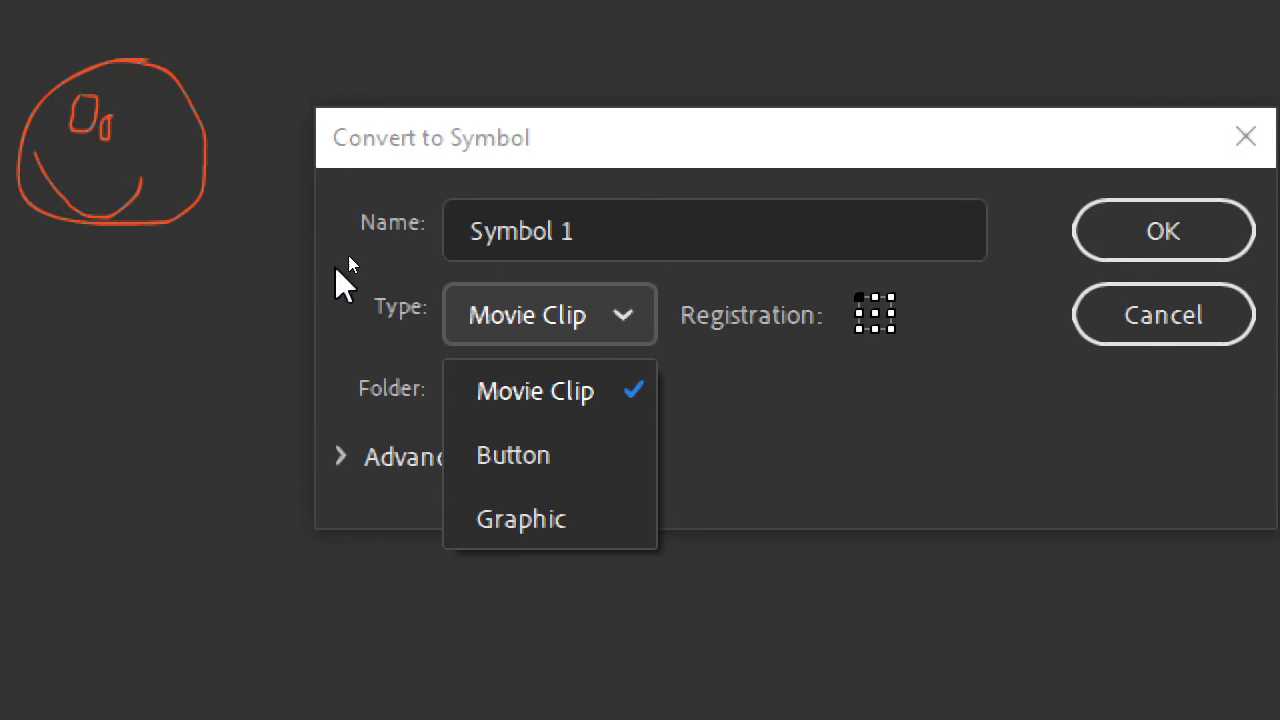
pyautogui.click(379, 233)
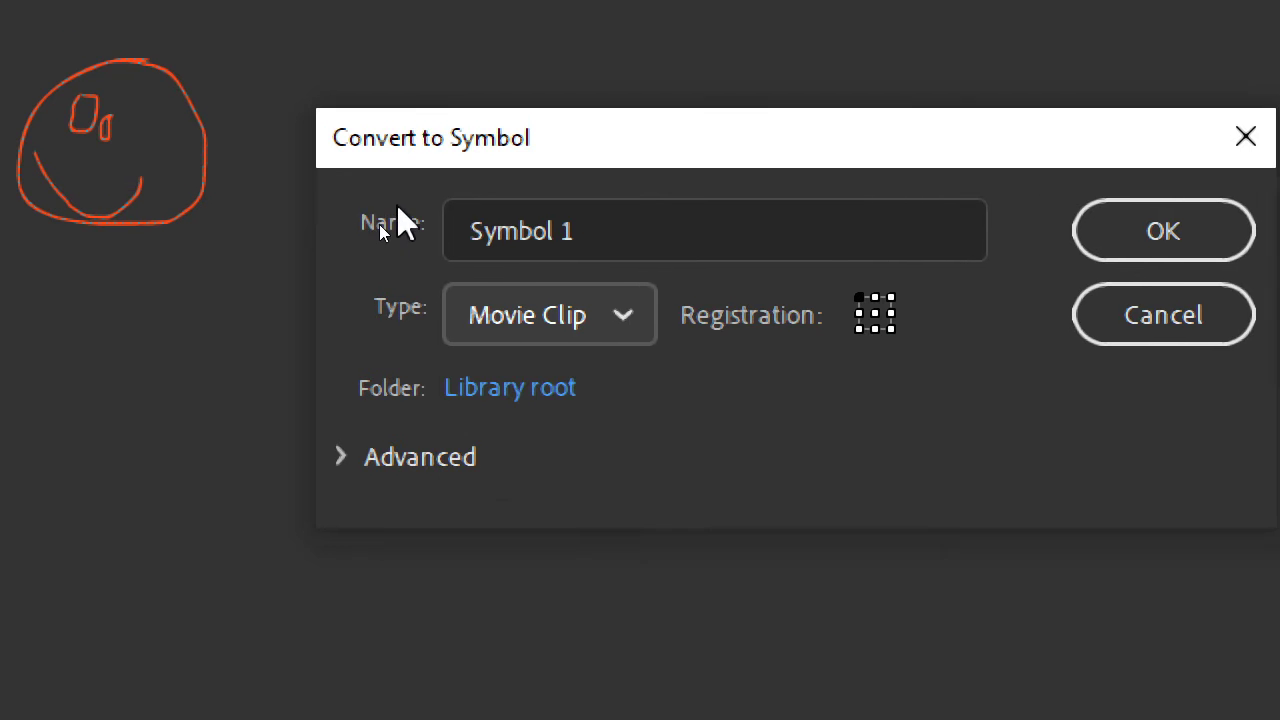
pyautogui.click(555, 315)
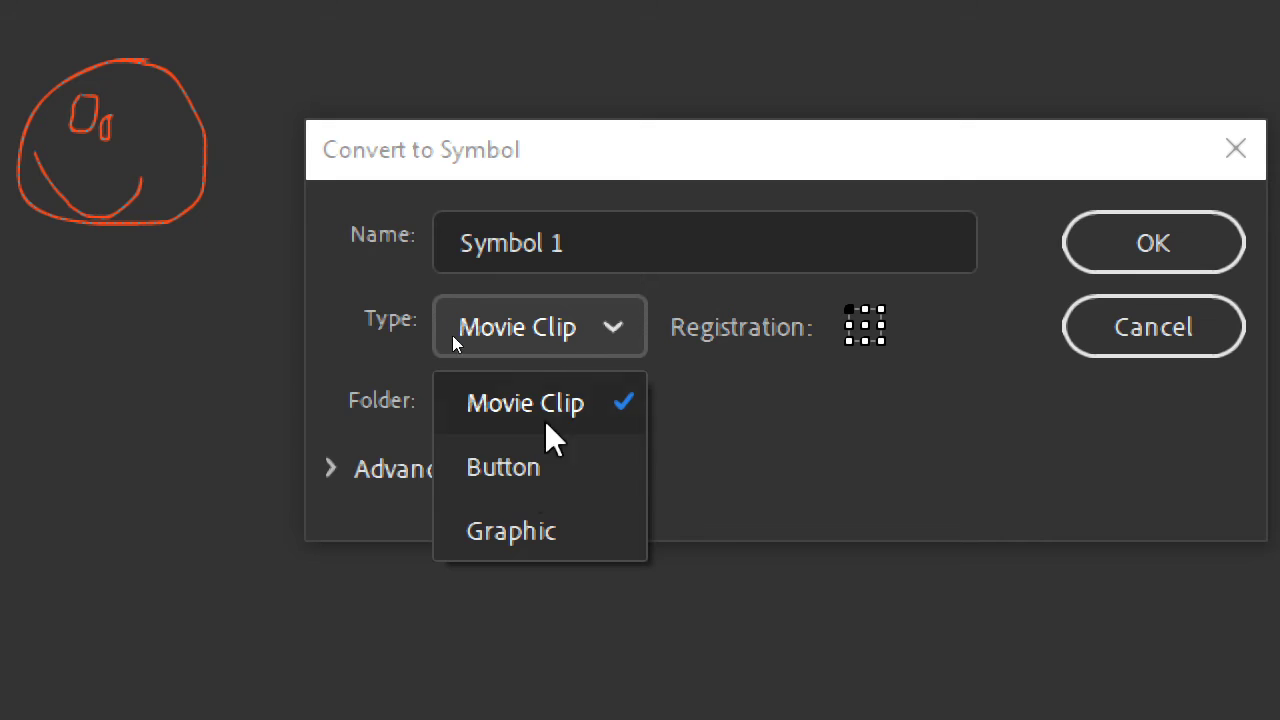
pyautogui.click(590, 335)
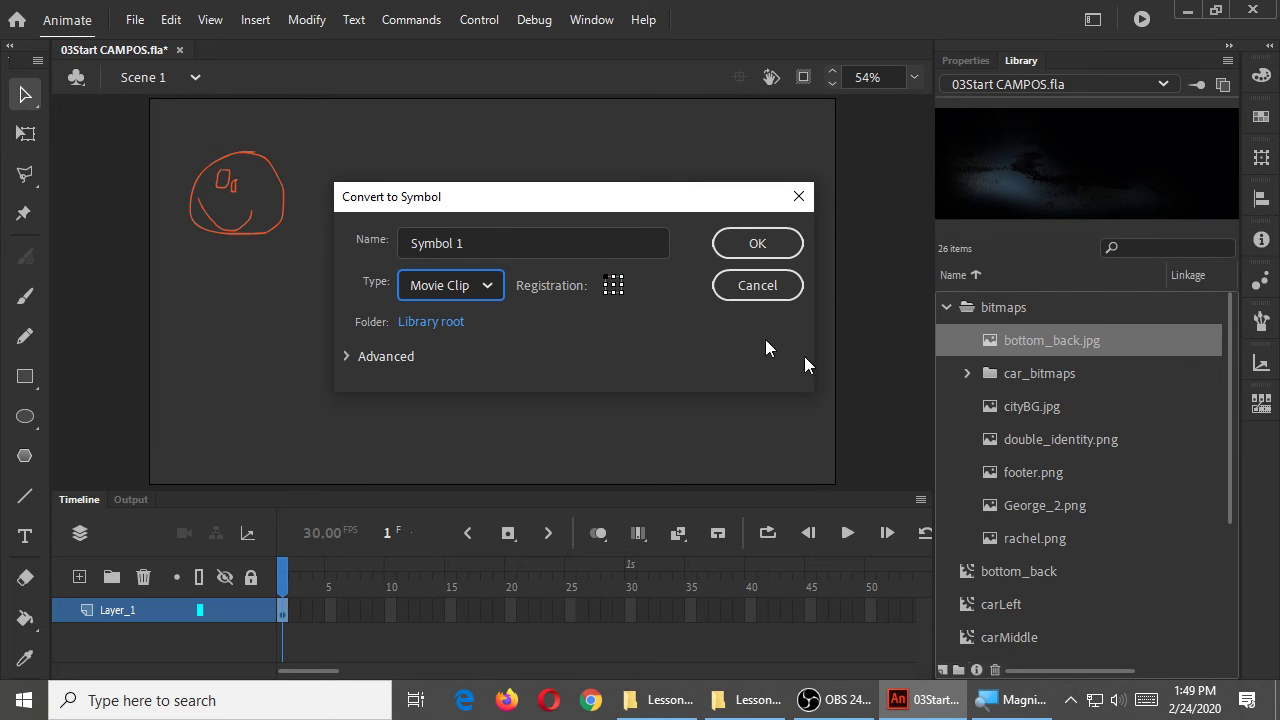
# - Name the movie clip symbol "face", set its registration point to the center and create it
pyautogui.click(503, 237)
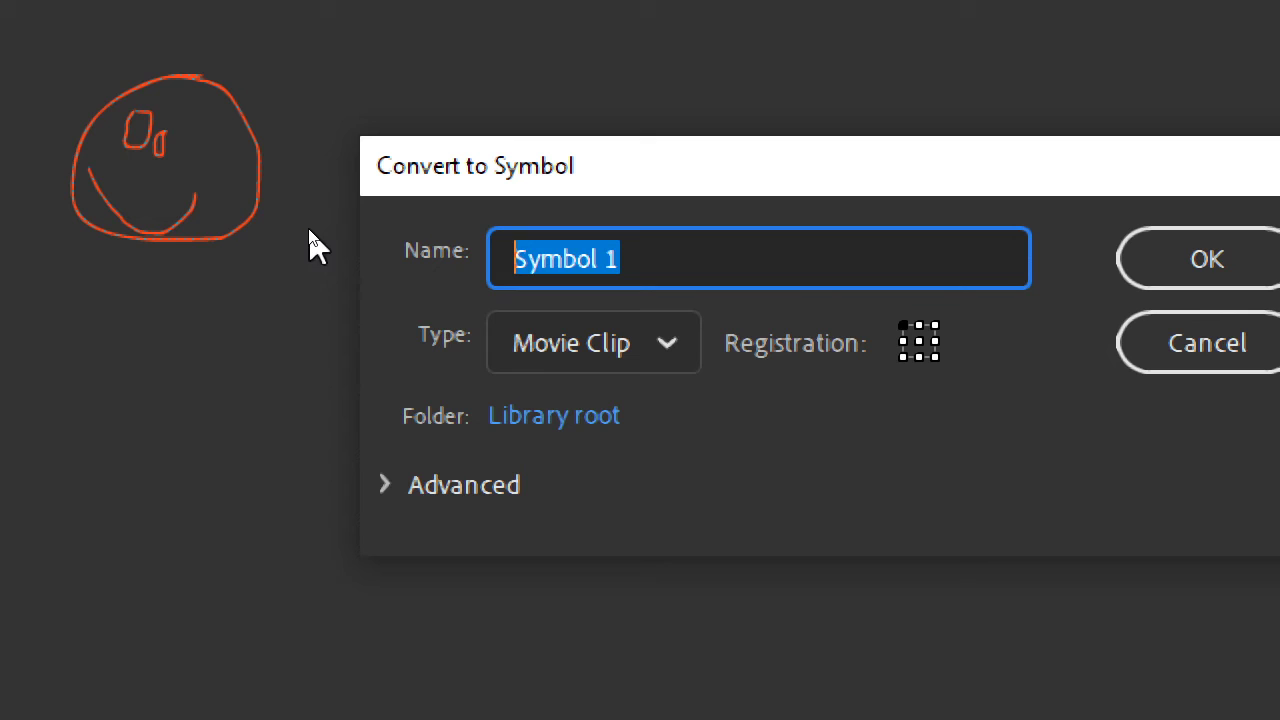
pyautogui.write('face')
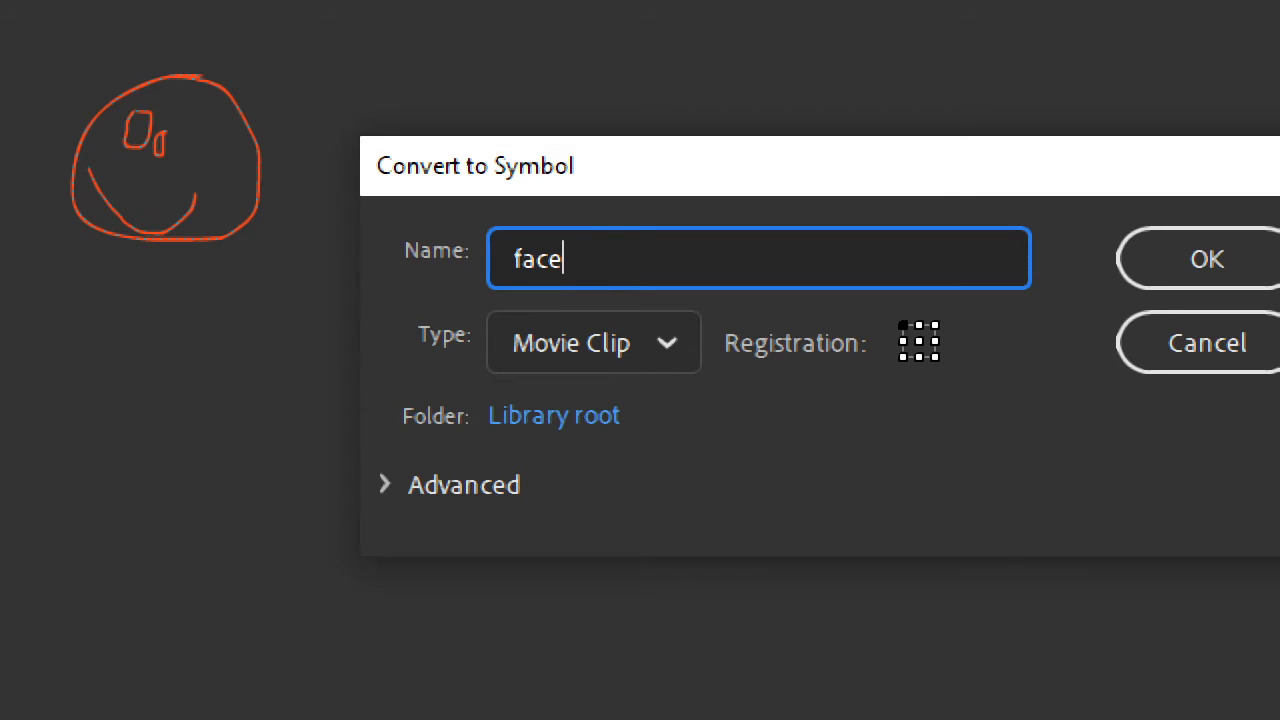
pyautogui.click(919, 341)
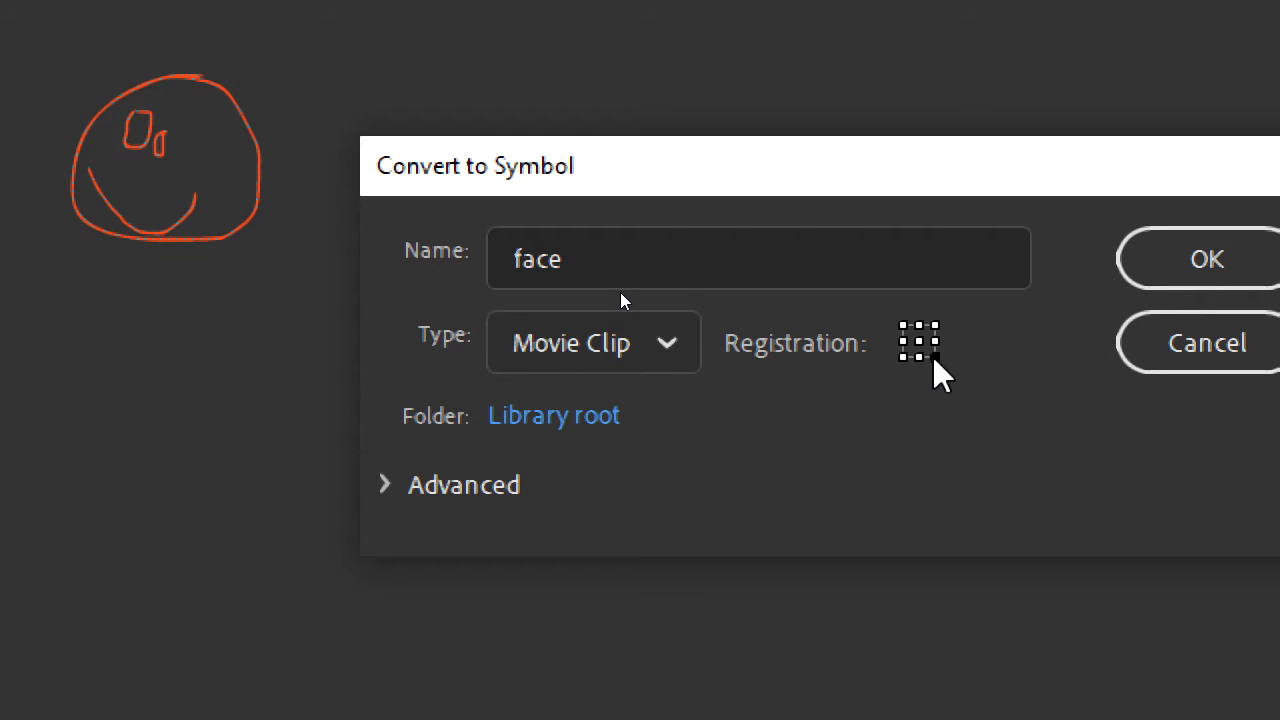
pyautogui.click(903, 327)
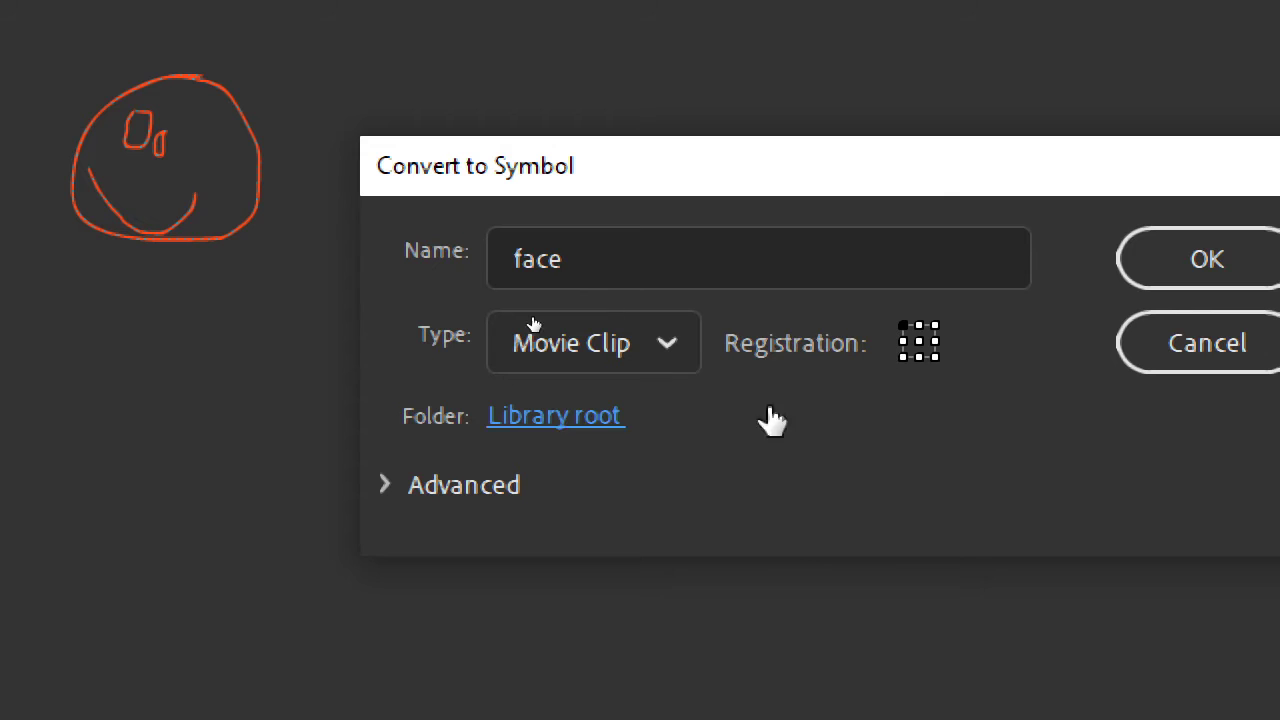
pyautogui.click(919, 341)
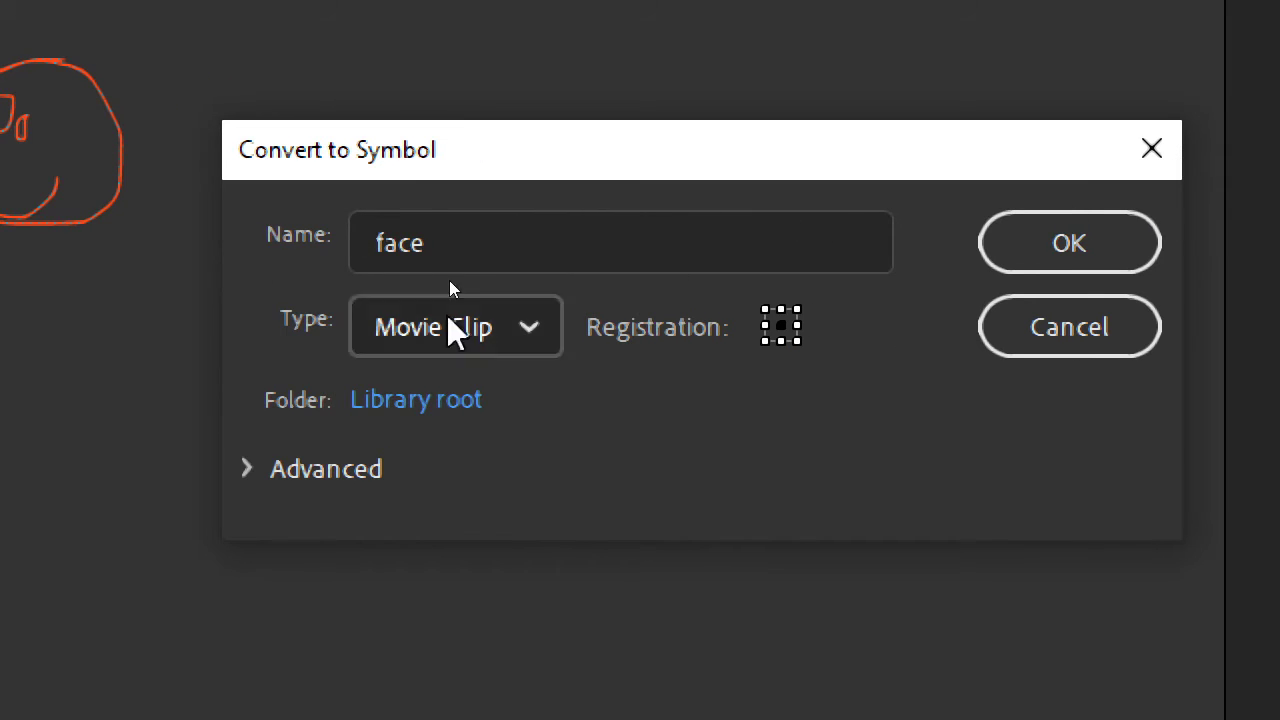
pyautogui.doubleClick(400, 245)
pyautogui.click(455, 244)
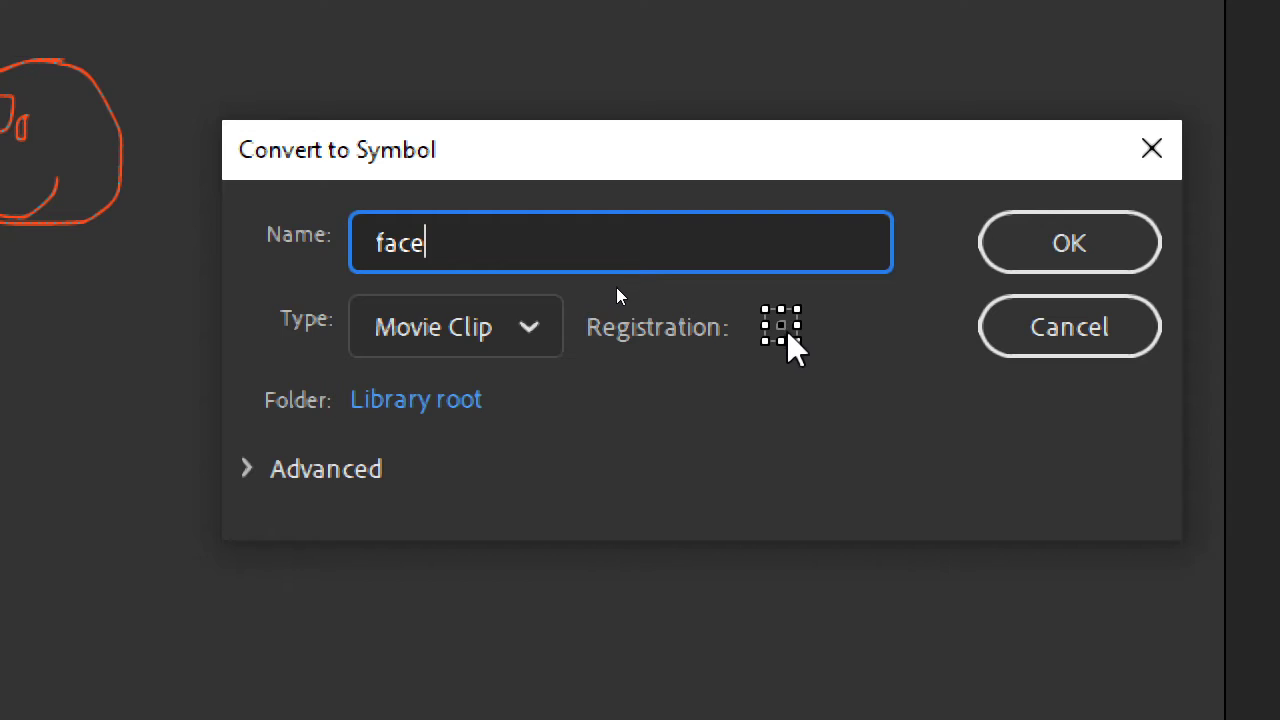
pyautogui.click(1062, 252)
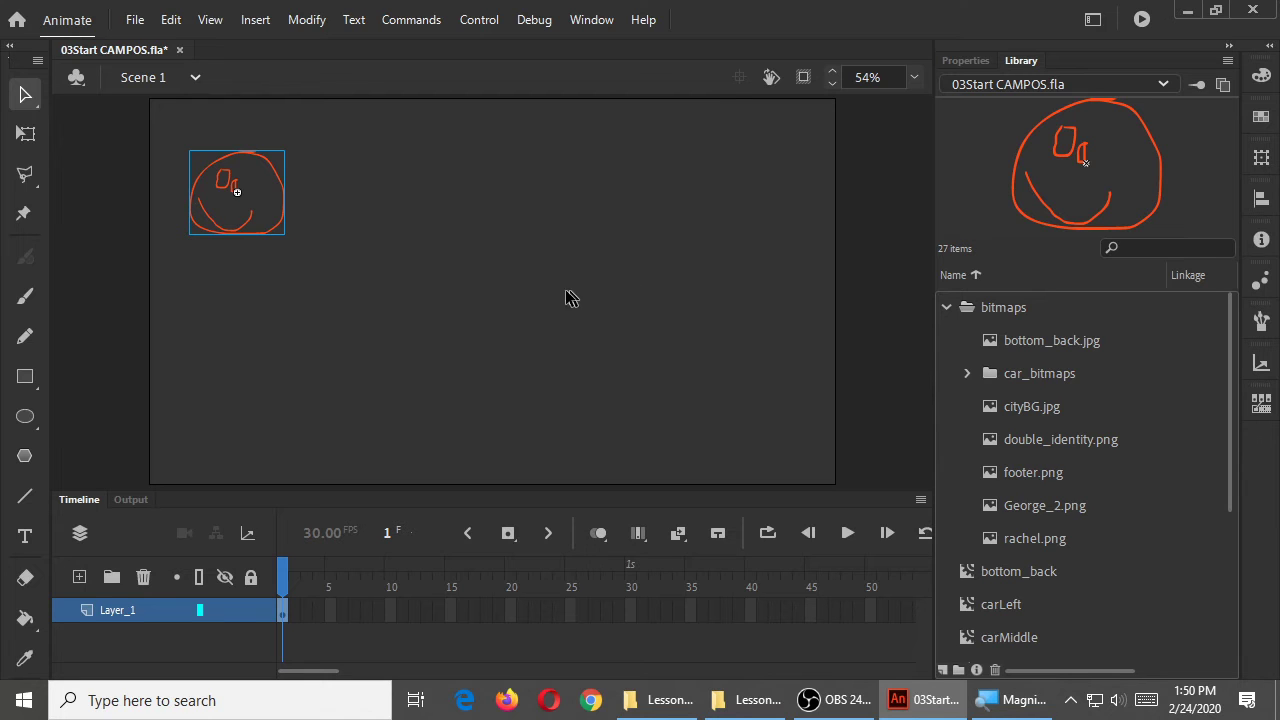
# - Check that the face selects as one object, try moving it toward the stage's middle and undo the move
pyautogui.click(648, 225)
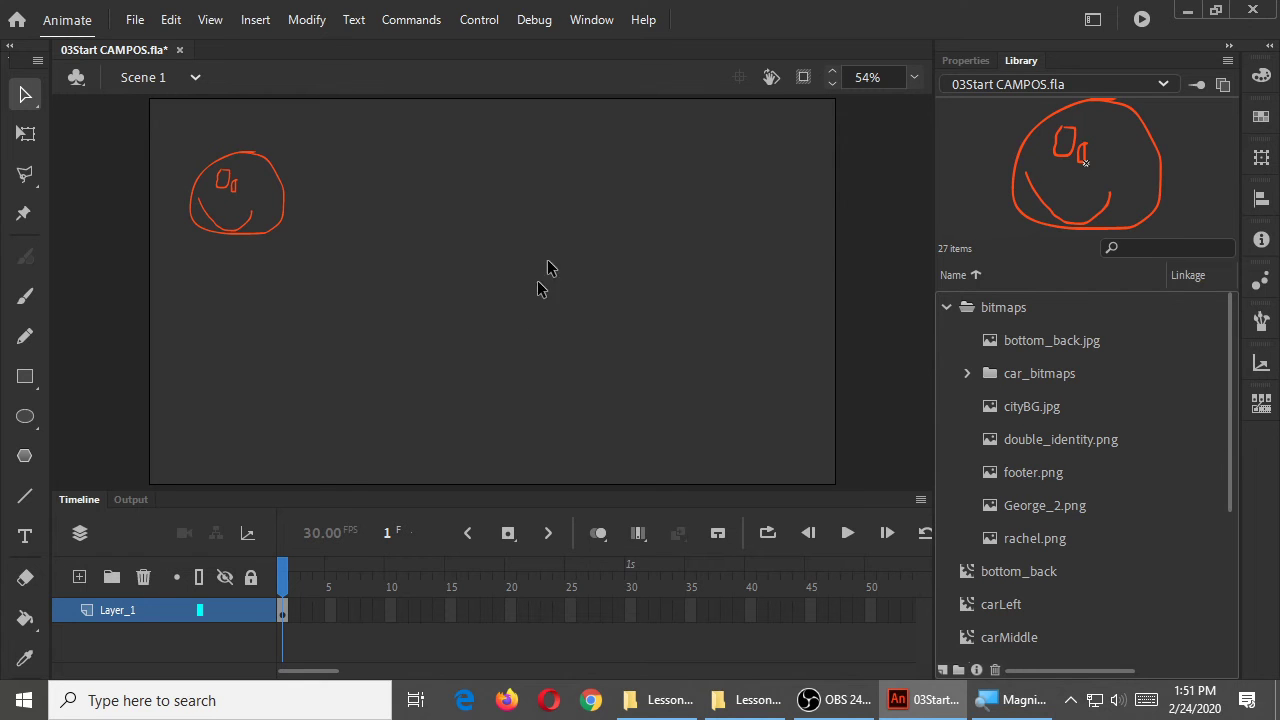
pyautogui.click(281, 189)
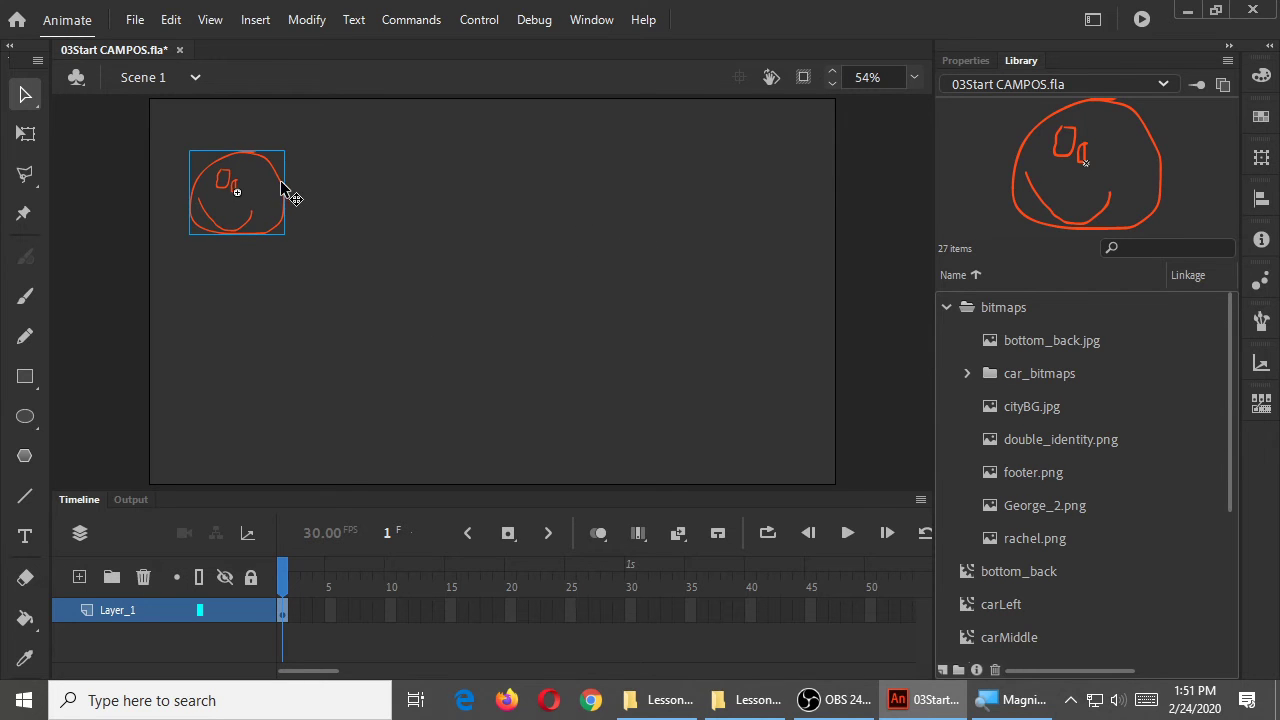
pyautogui.click(345, 252)
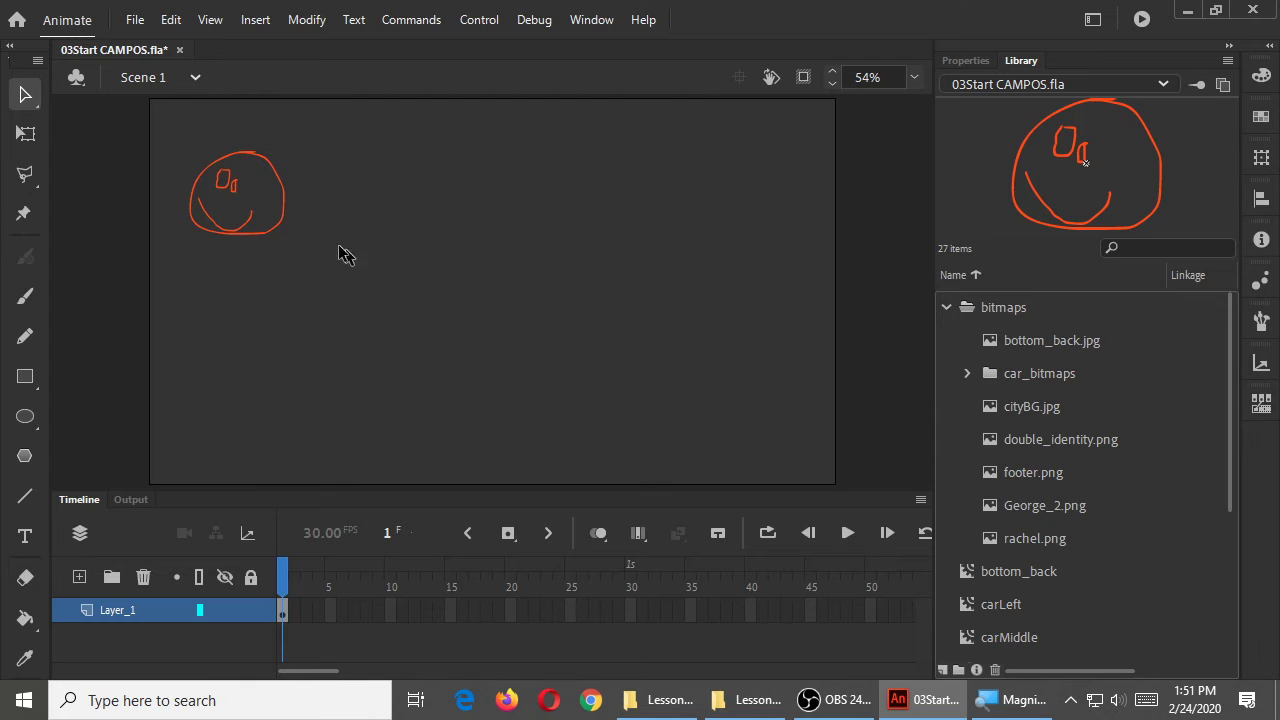
pyautogui.click(259, 167)
pyautogui.moveTo(291, 209); pyautogui.dragTo(447, 251)
pyautogui.hotkey('ctrl', 'z')
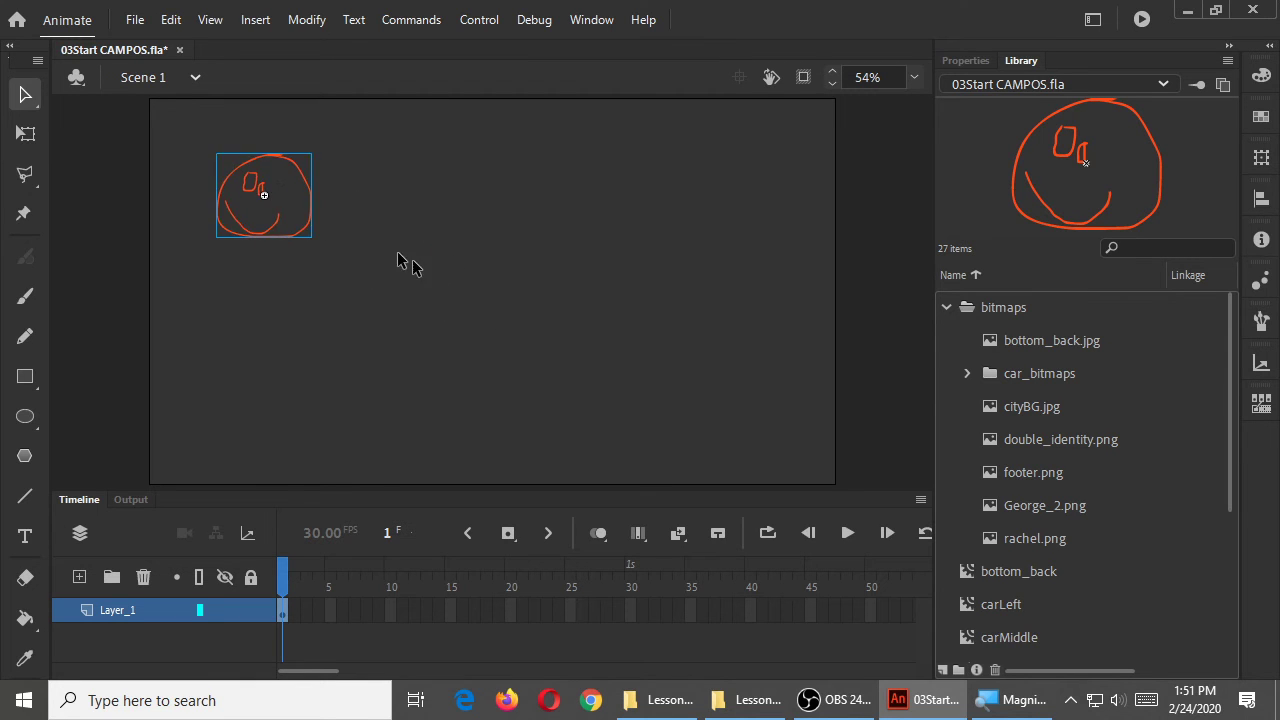
# - Move the face symbol into the upper-left corner of the stage
pyautogui.moveTo(310, 200)
pyautogui.mouseDown()
pyautogui.moveTo(376, 303)
pyautogui.moveTo(311, 218)
pyautogui.mouseUp()
pyautogui.click(517, 351)
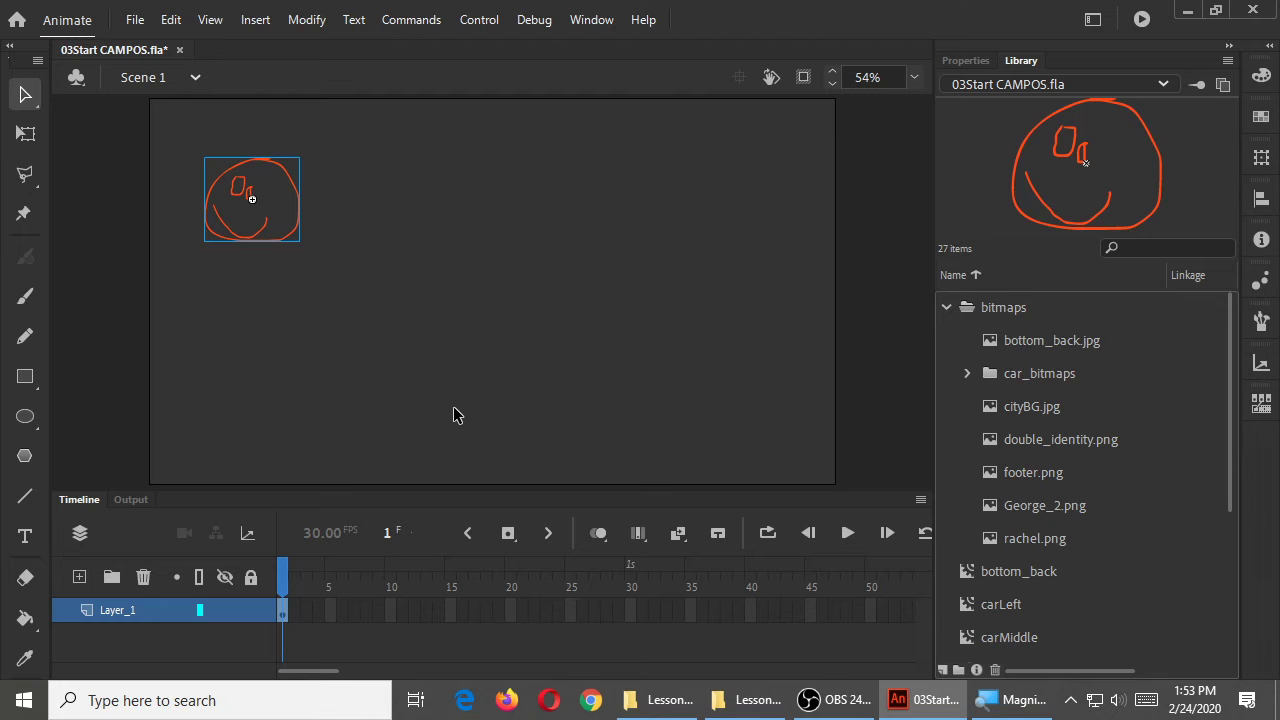
pyautogui.moveTo(305, 220); pyautogui.dragTo(257, 170)
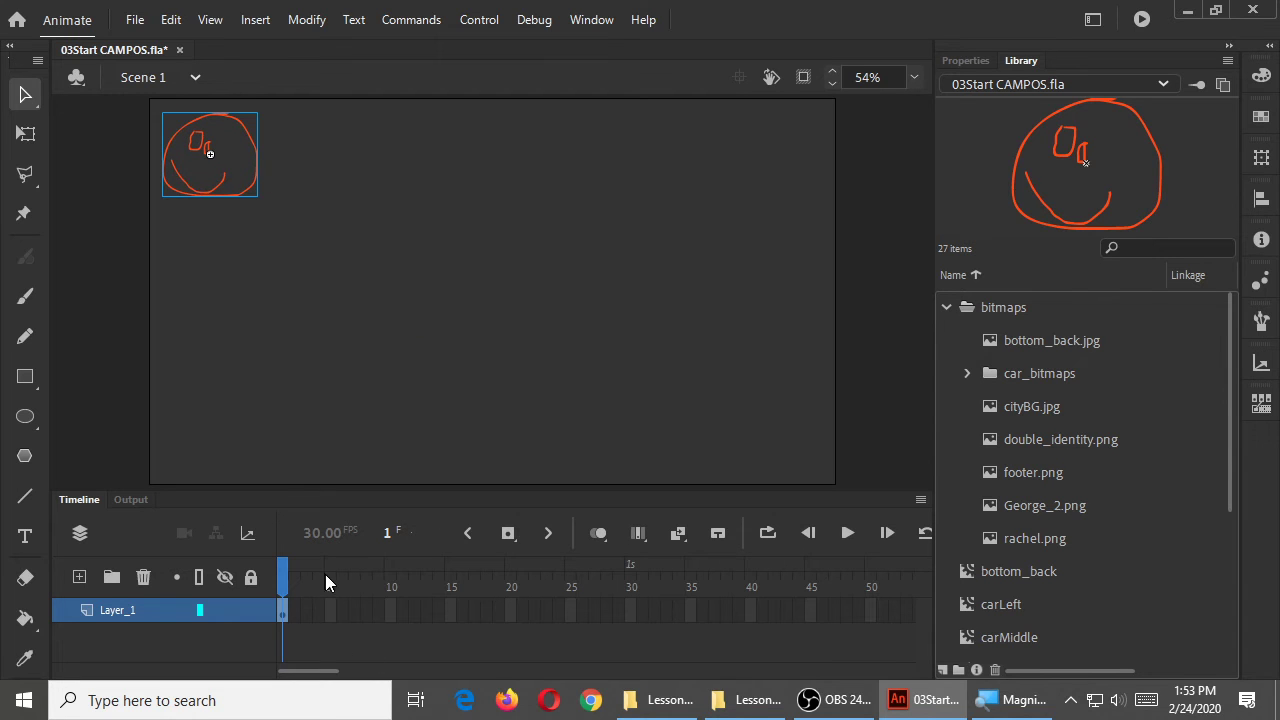
# - Create a motion tween on the face symbol and check its tween options
pyautogui.rightClick(256, 150)
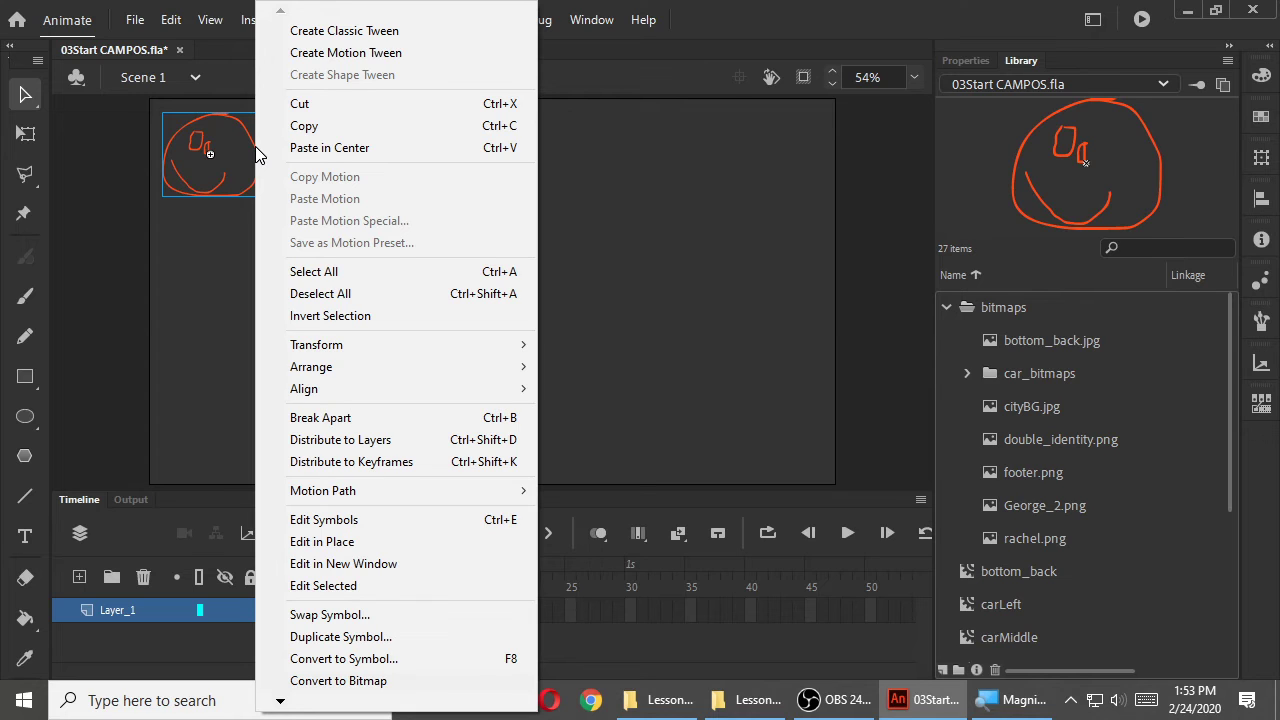
pyautogui.click(384, 54)
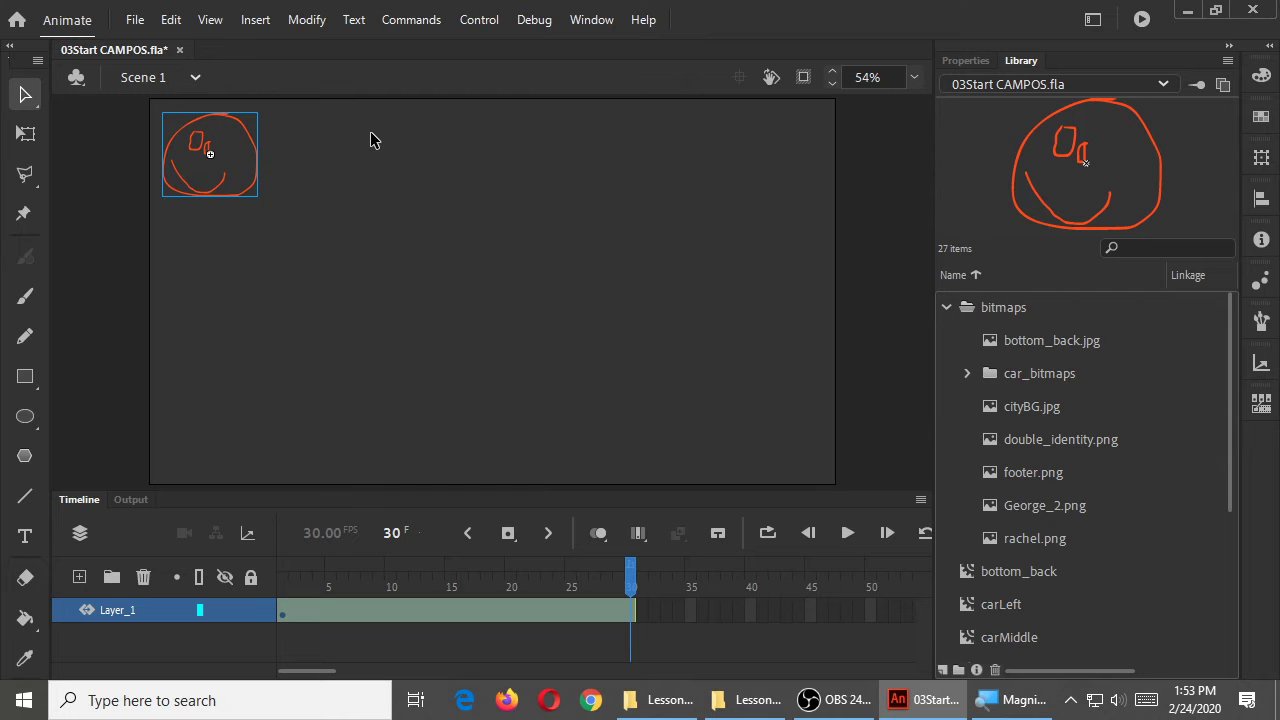
pyautogui.rightClick(257, 180)
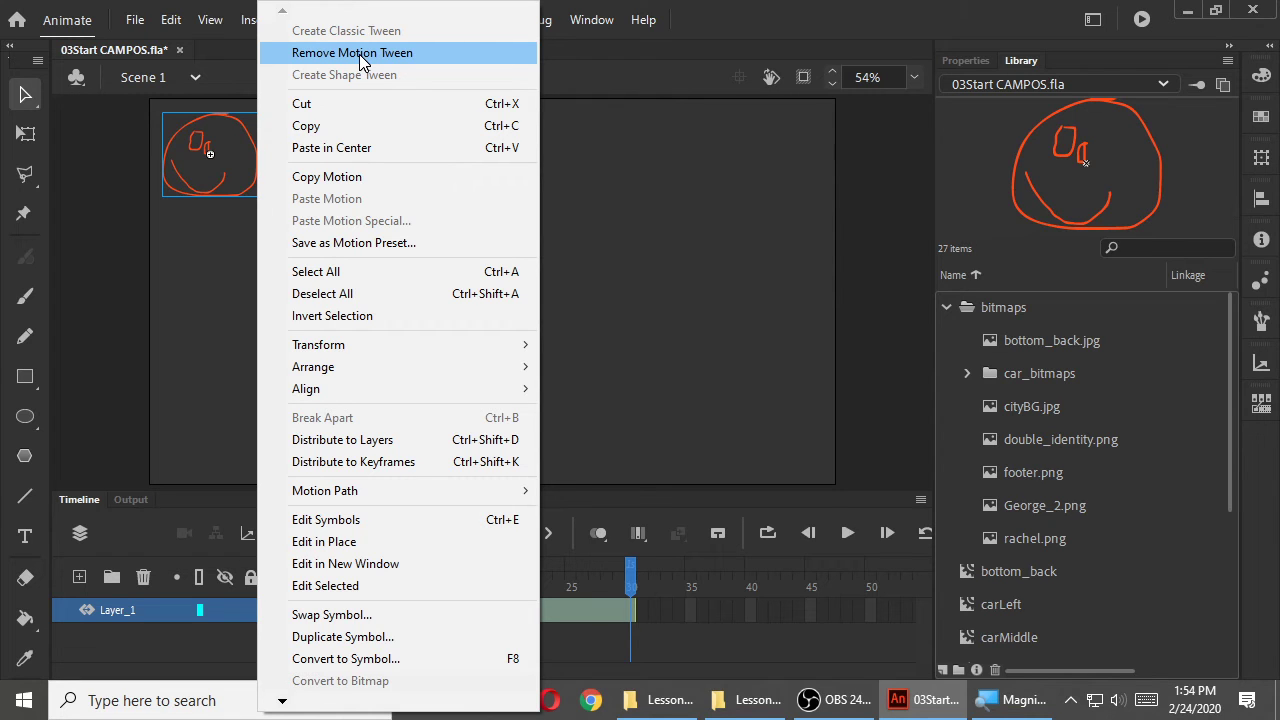
pyautogui.click(658, 285)
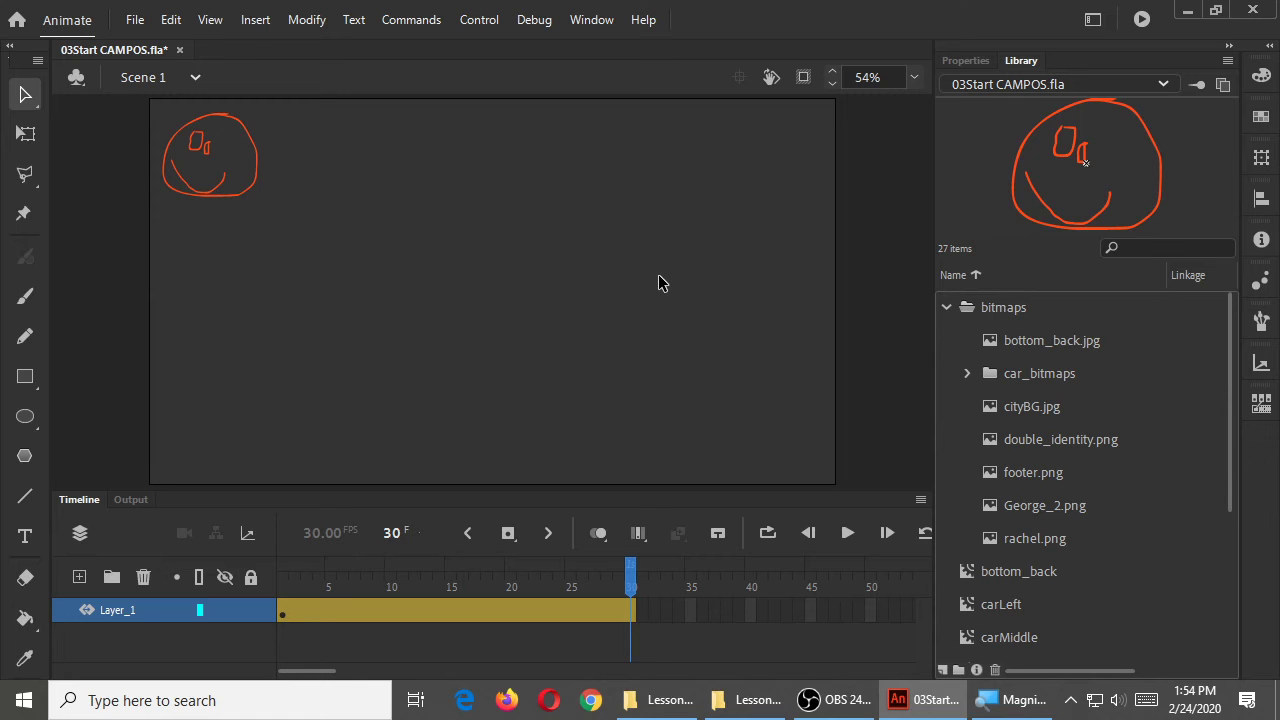
# - Scrub through the tween, try moving the face to the stage's lower-right corner at frame 30 and undo it
pyautogui.moveTo(630, 578); pyautogui.dragTo(288, 623)
pyautogui.click(631, 585)
pyautogui.moveTo(630, 590)
pyautogui.mouseDown()
pyautogui.moveTo(586, 588)
pyautogui.moveTo(632, 588)
pyautogui.mouseUp()
pyautogui.moveTo(256, 168)
pyautogui.mouseDown()
pyautogui.moveTo(451, 297)
pyautogui.moveTo(797, 447)
pyautogui.mouseUp()
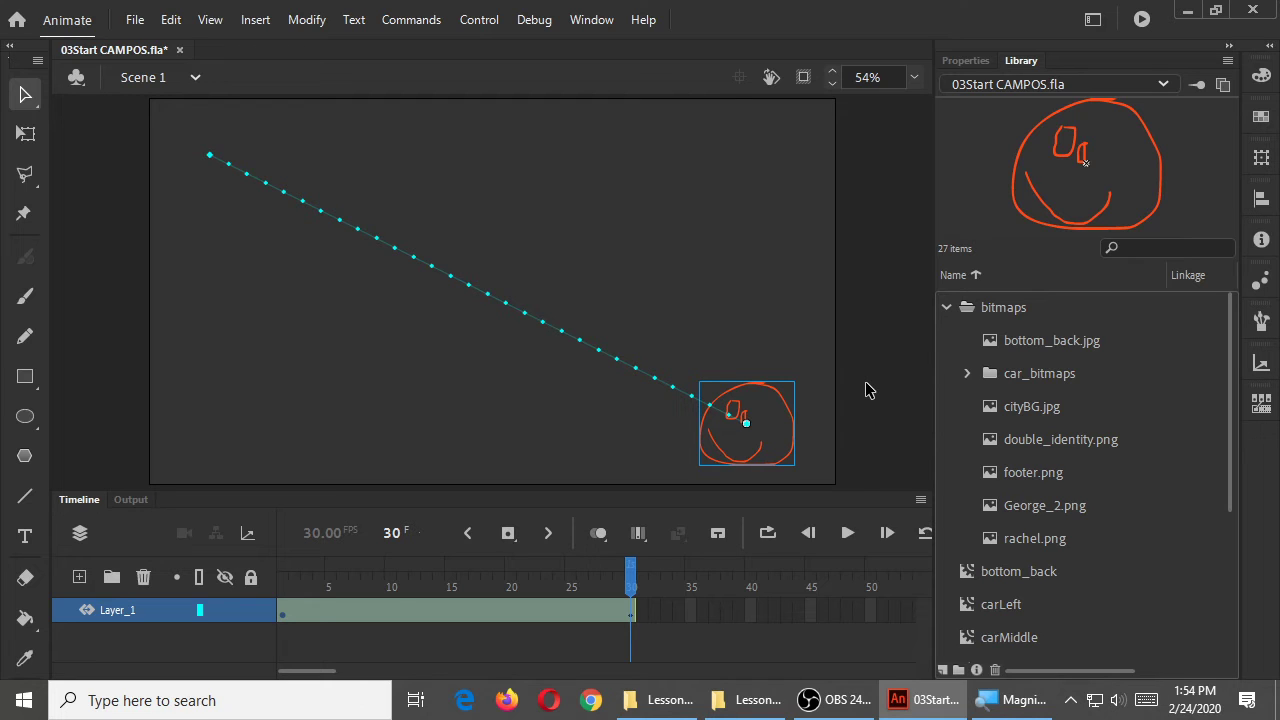
pyautogui.hotkey('ctrl', 'z')
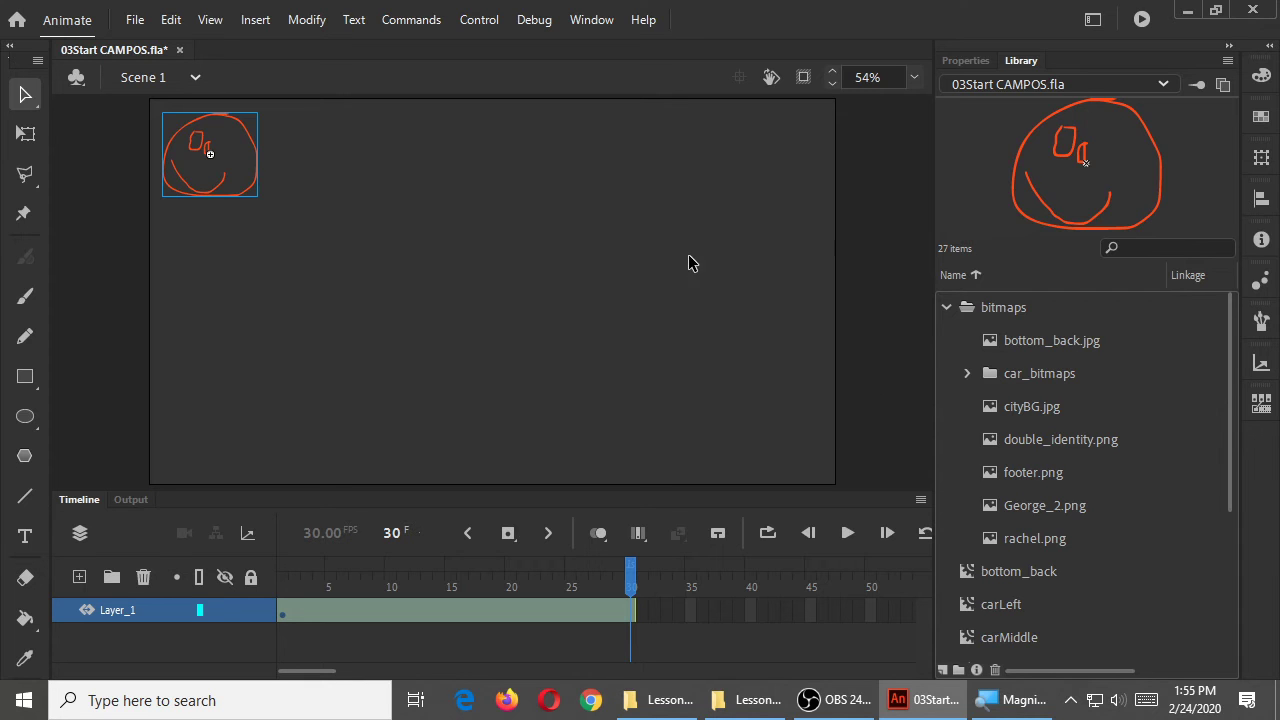
# - Move the face to the lower-right corner at frame 30 again, play the animation, and undo this and a further small move
pyautogui.moveTo(250, 150); pyautogui.dragTo(795, 416)
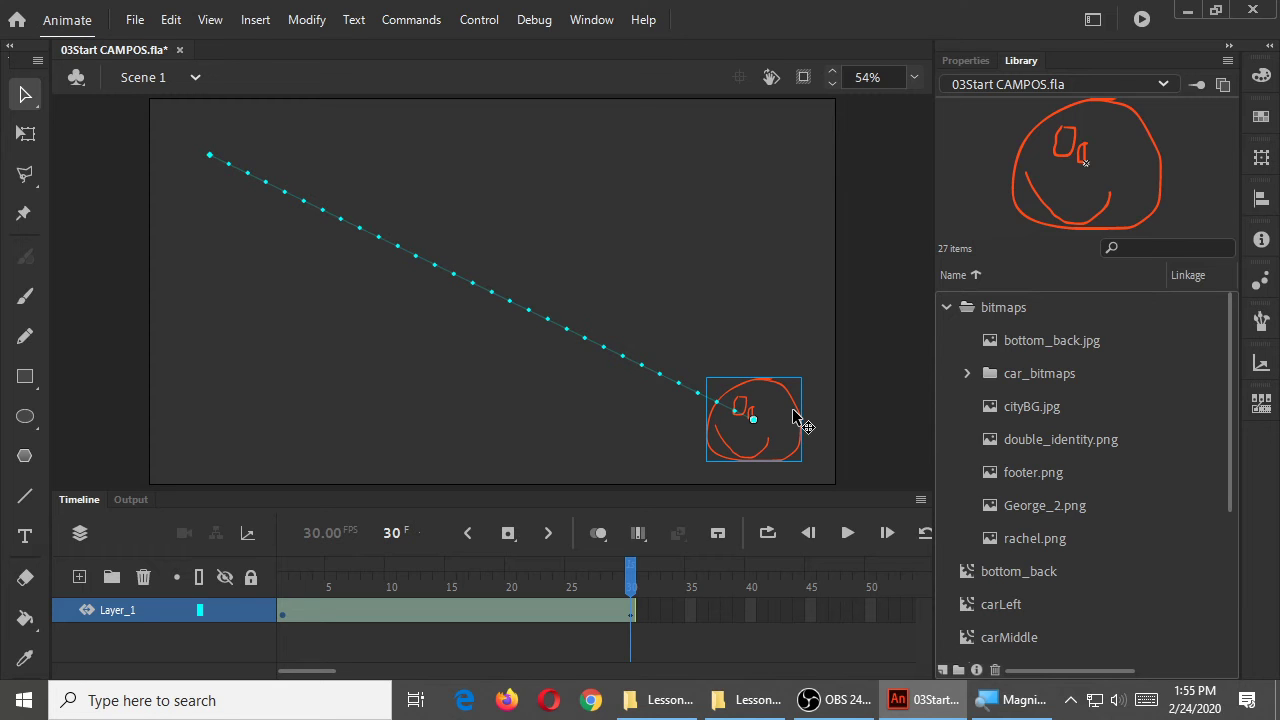
pyautogui.press('Return')
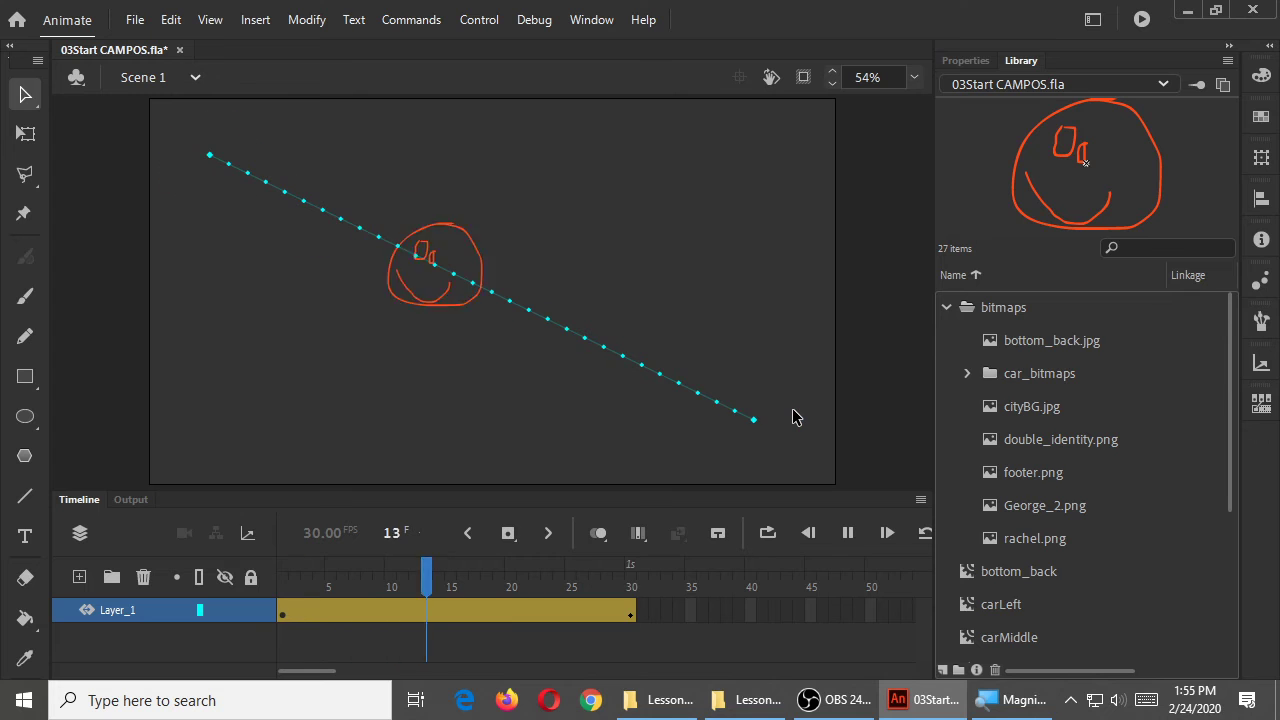
pyautogui.press('Return')
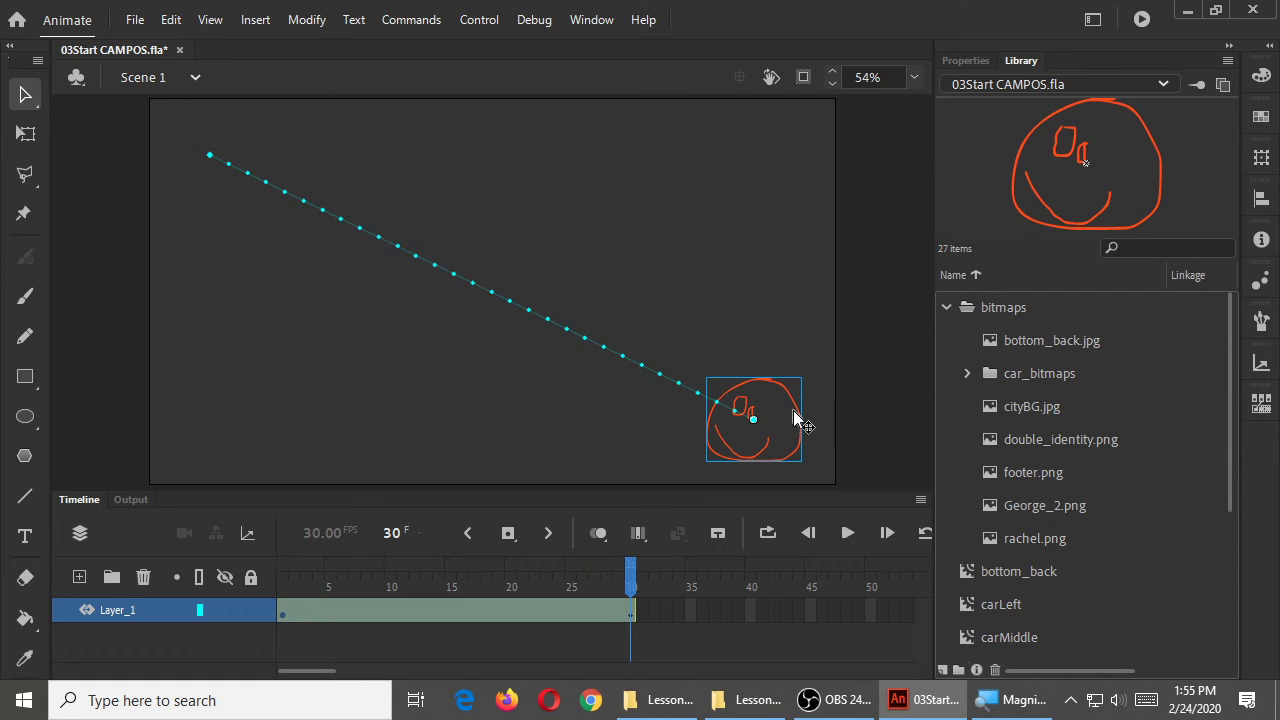
pyautogui.hotkey('ctrl', 'z')
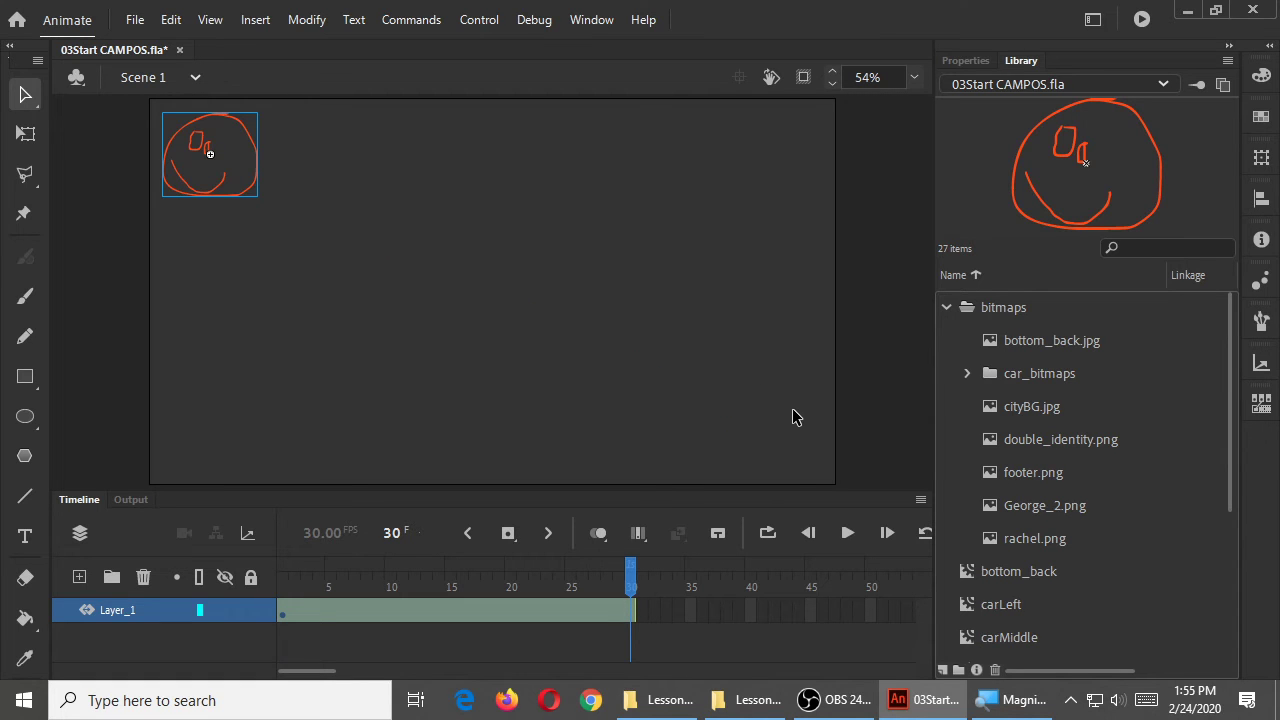
pyautogui.moveTo(257, 183); pyautogui.dragTo(241, 212)
pyautogui.hotkey('ctrl', 'z')
# - Position the face beyond the stage's left edge at frame 1 and inside the stage's upper-left area at frame 30
pyautogui.moveTo(637, 580); pyautogui.dragTo(252, 582)
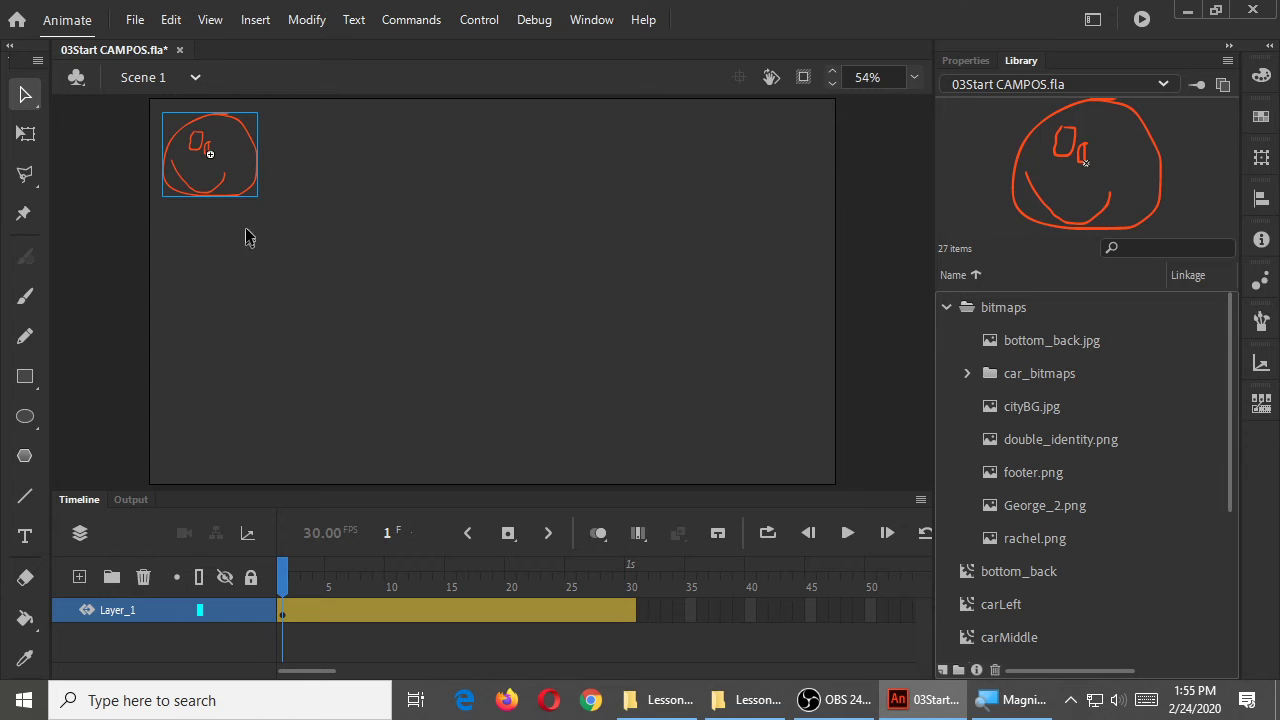
pyautogui.moveTo(254, 194); pyautogui.dragTo(129, 263)
pyautogui.moveTo(282, 568); pyautogui.dragTo(643, 592)
pyautogui.moveTo(127, 262); pyautogui.dragTo(323, 212)
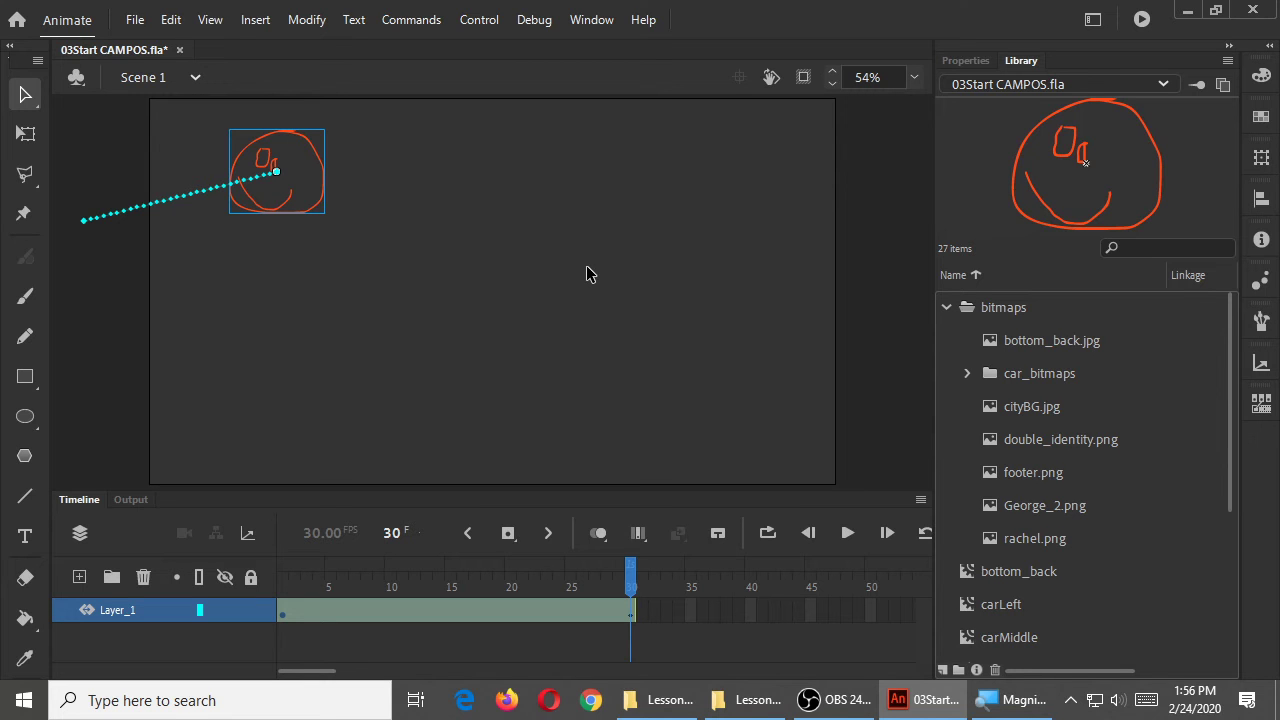
# - Play the animation, return to frame 1, and undo the face's off-stage repositioning
pyautogui.press('Return')
pyautogui.hotkey('shift', ',')
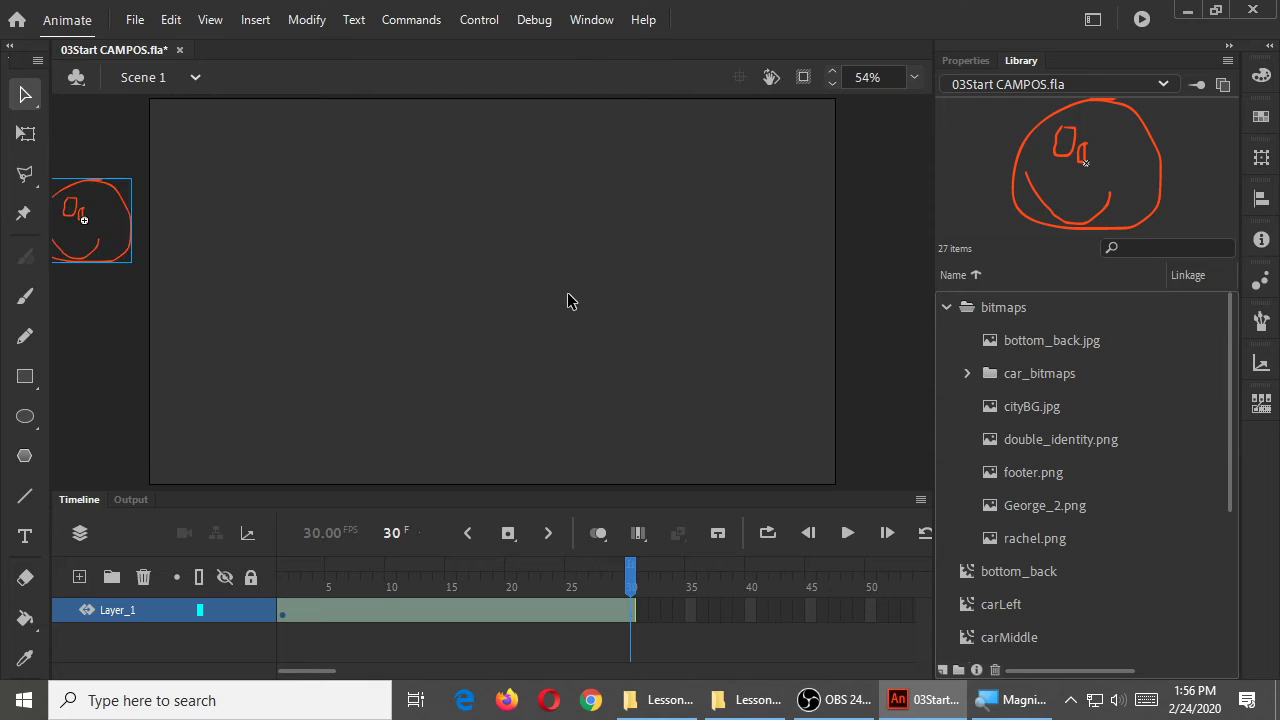
pyautogui.hotkey('ctrl', 'z')
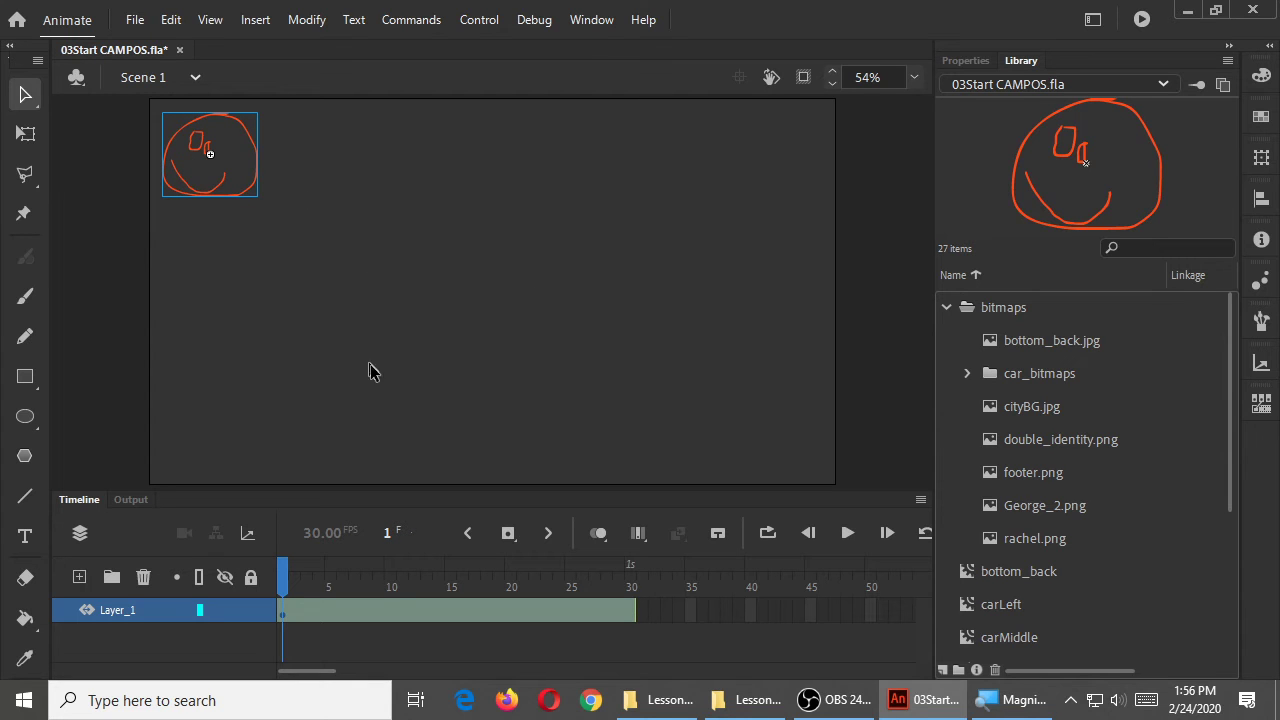
# - Move the face to the stage's lower-right corner at frame 30 and bend the motion path into a downward curve
pyautogui.moveTo(282, 565); pyautogui.dragTo(657, 603)
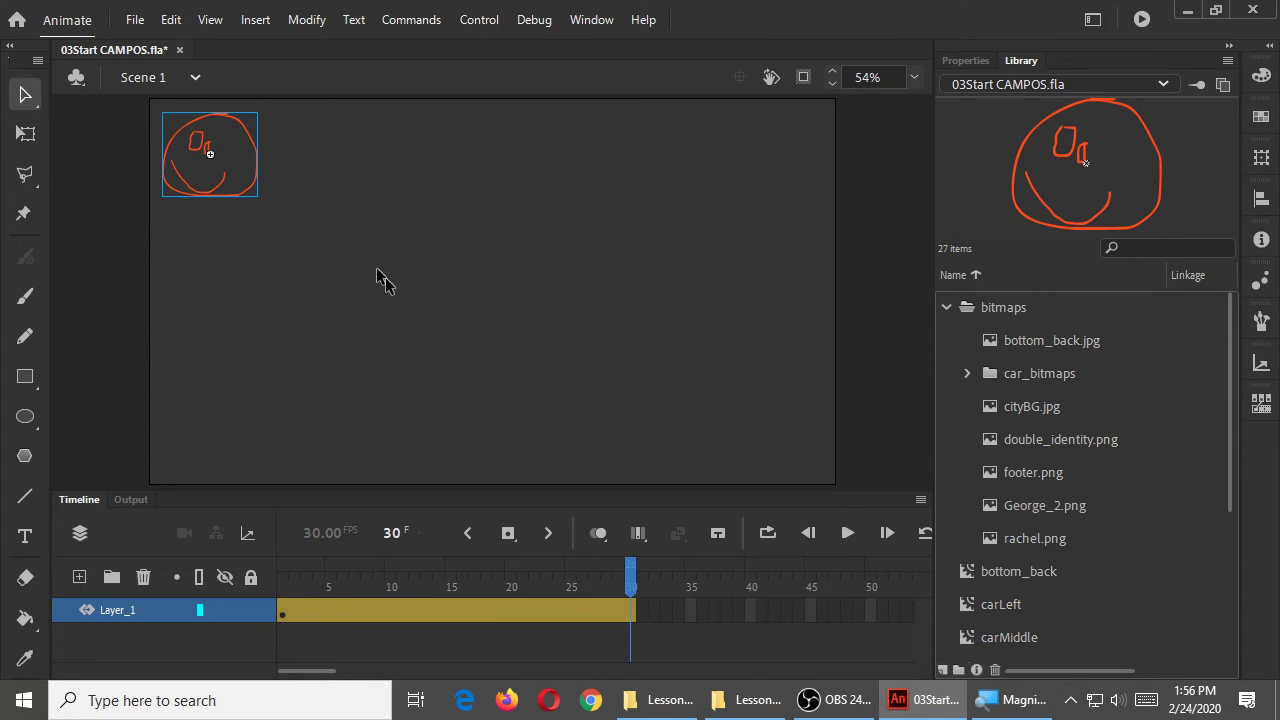
pyautogui.moveTo(255, 185); pyautogui.dragTo(801, 436)
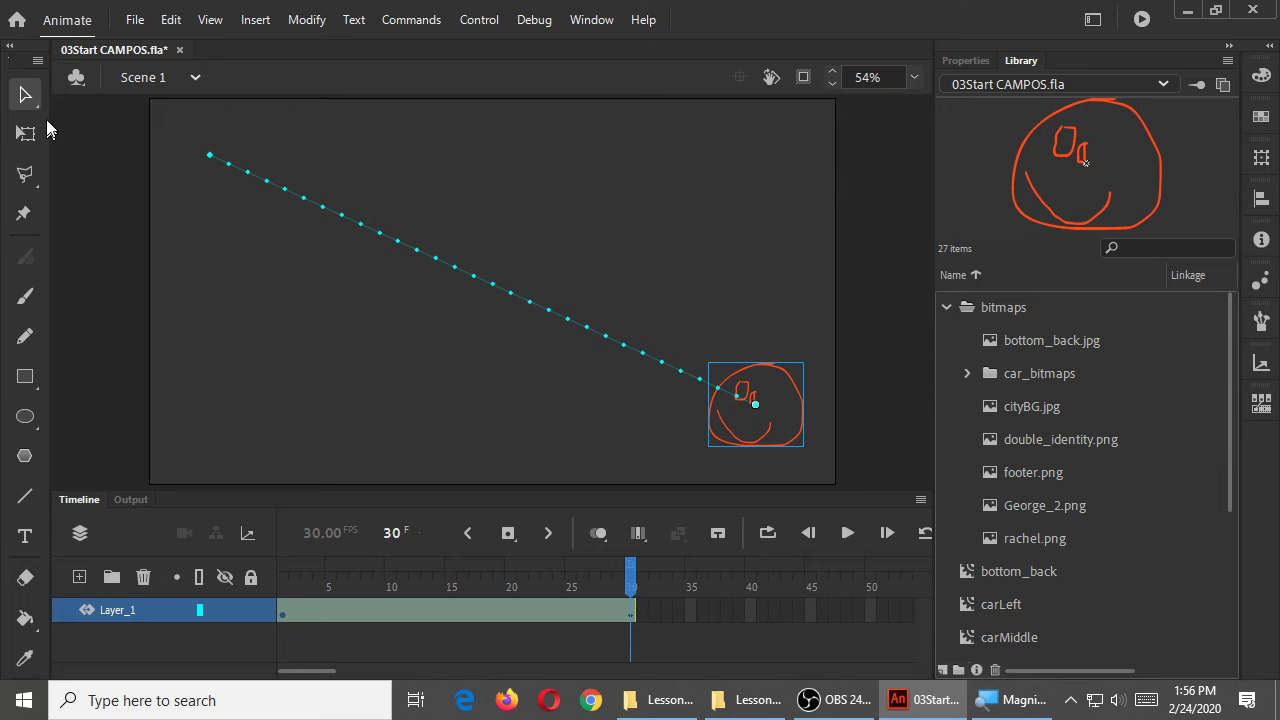
pyautogui.moveTo(449, 277); pyautogui.dragTo(337, 431)
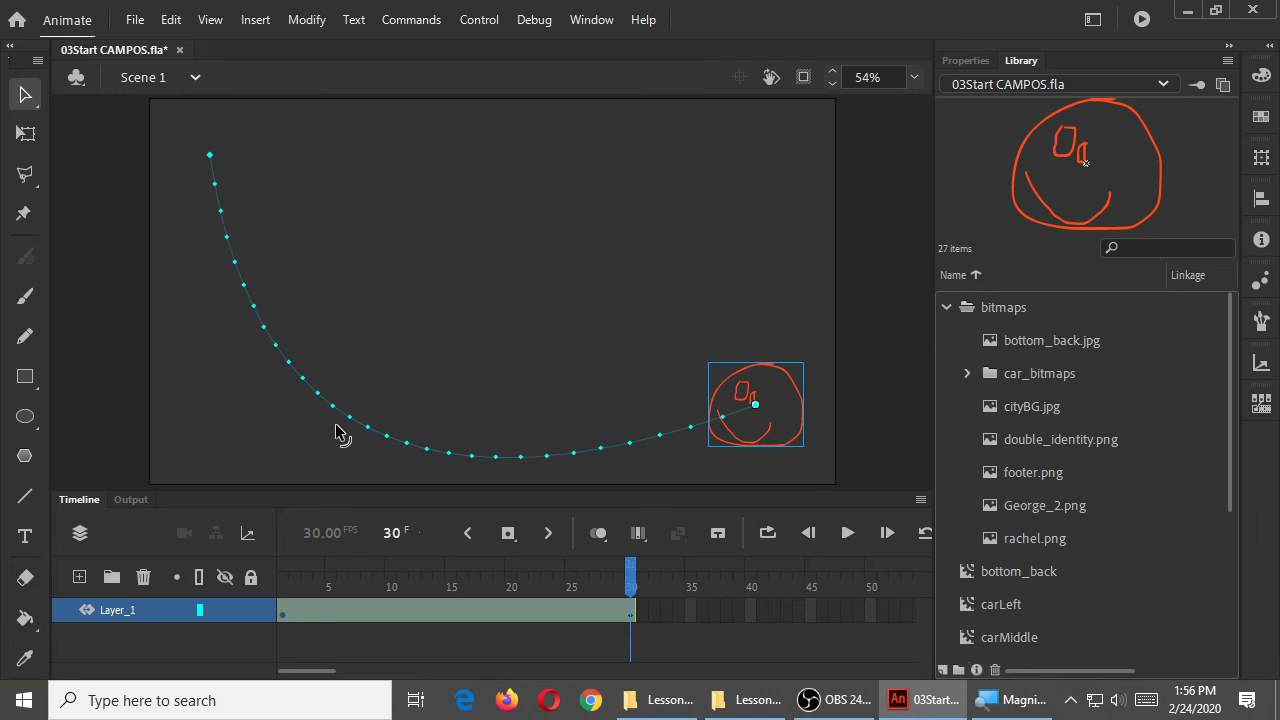
# - Play the curved animation, and undo the path bend and the frame 30 move
pyautogui.press('Return')
pyautogui.press('Return')
pyautogui.press('Return')
pyautogui.press('Return')
pyautogui.hotkey('ctrl', 'z')
pyautogui.hotkey('ctrl', 'z')
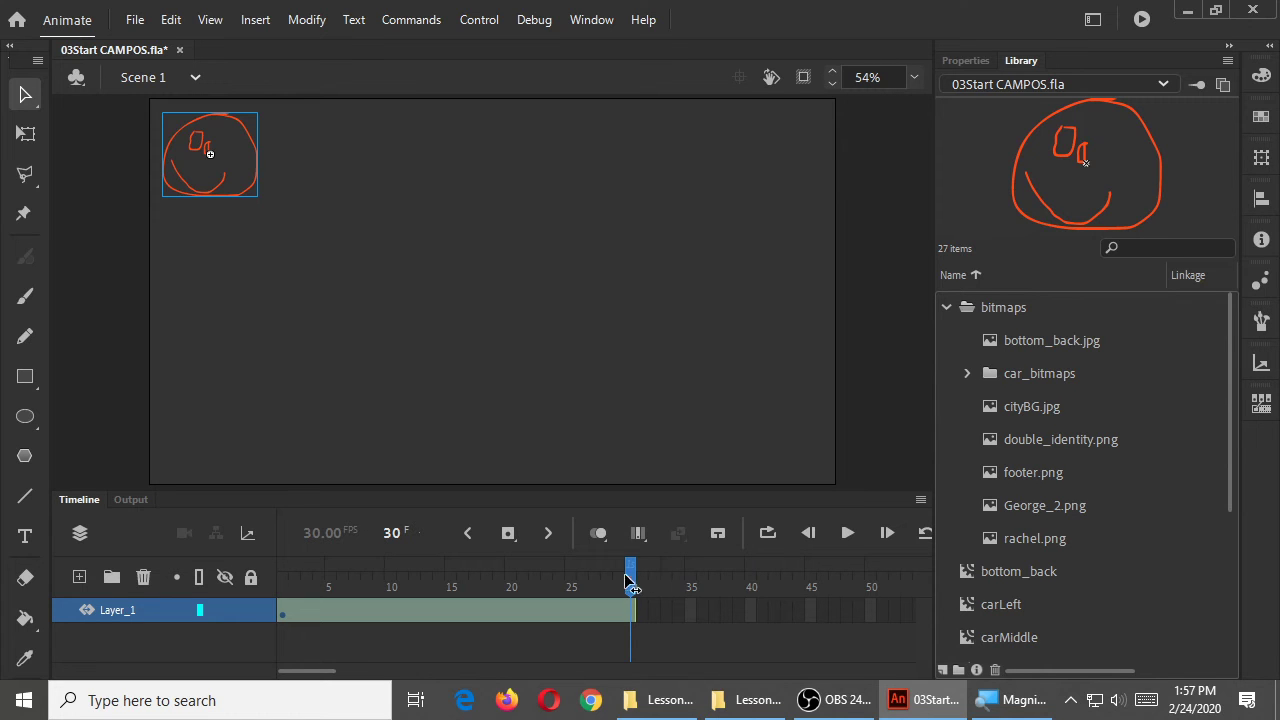
# - Build a zigzag path with the face at the upper right at frame 10, lower left at frame 20 and lower right at frame 30
pyautogui.moveTo(630, 583); pyautogui.dragTo(394, 611)
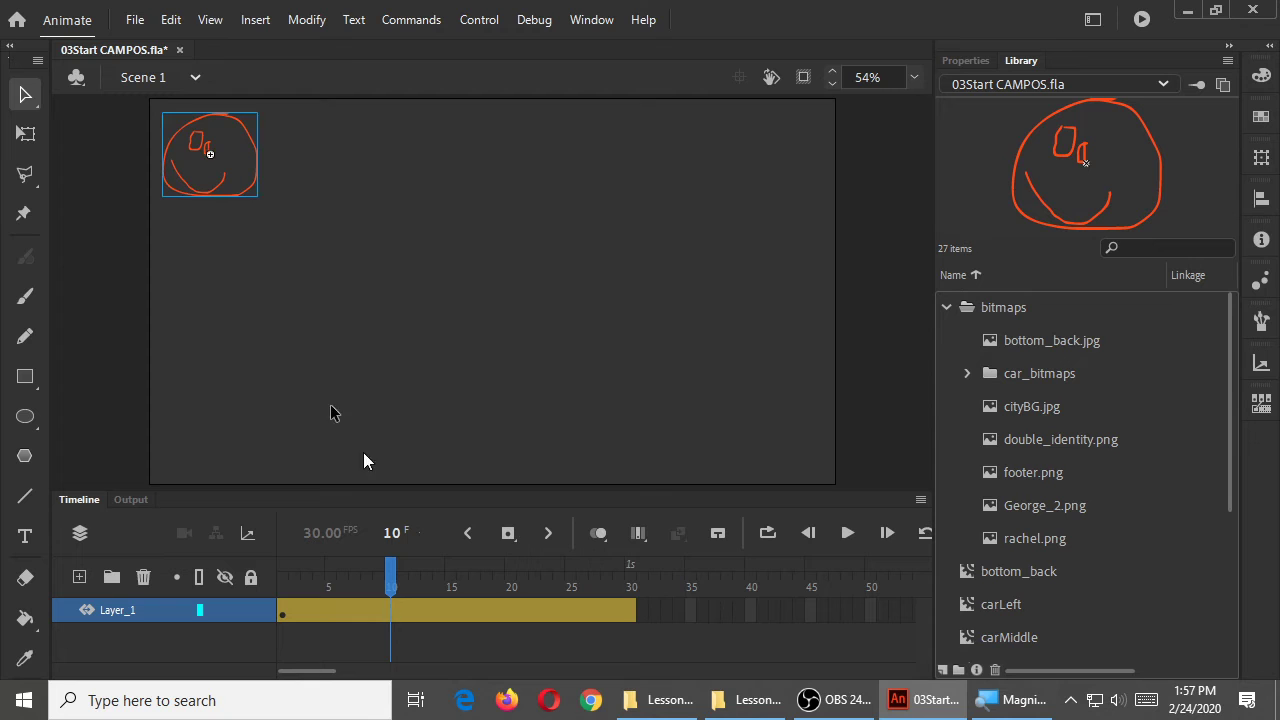
pyautogui.moveTo(254, 192); pyautogui.dragTo(643, 197)
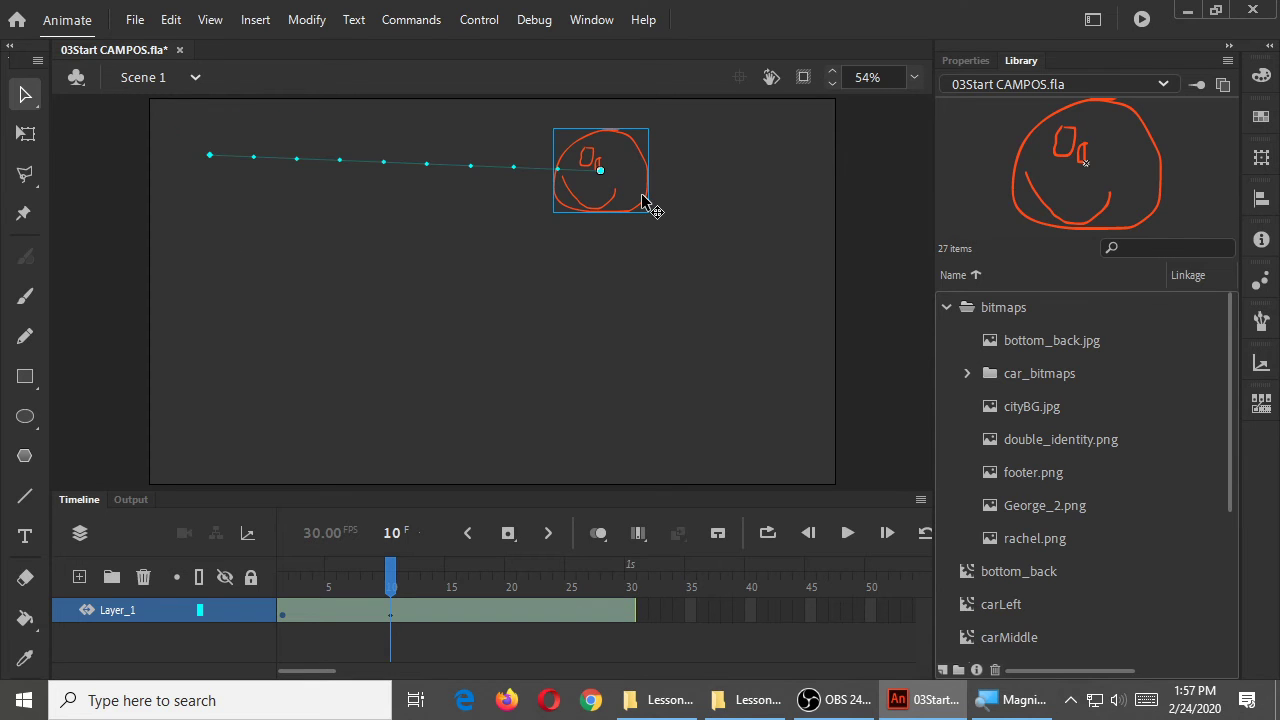
pyautogui.moveTo(391, 586); pyautogui.dragTo(512, 587)
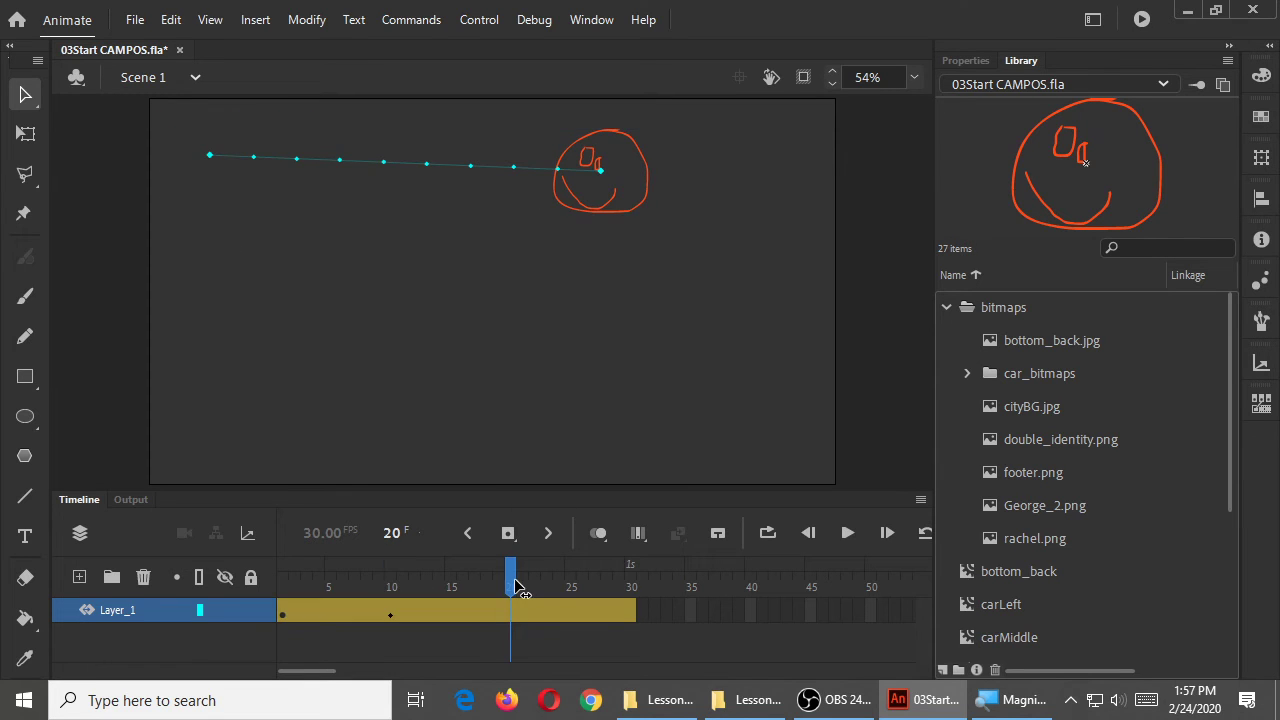
pyautogui.click(614, 206)
pyautogui.moveTo(623, 214); pyautogui.dragTo(283, 388)
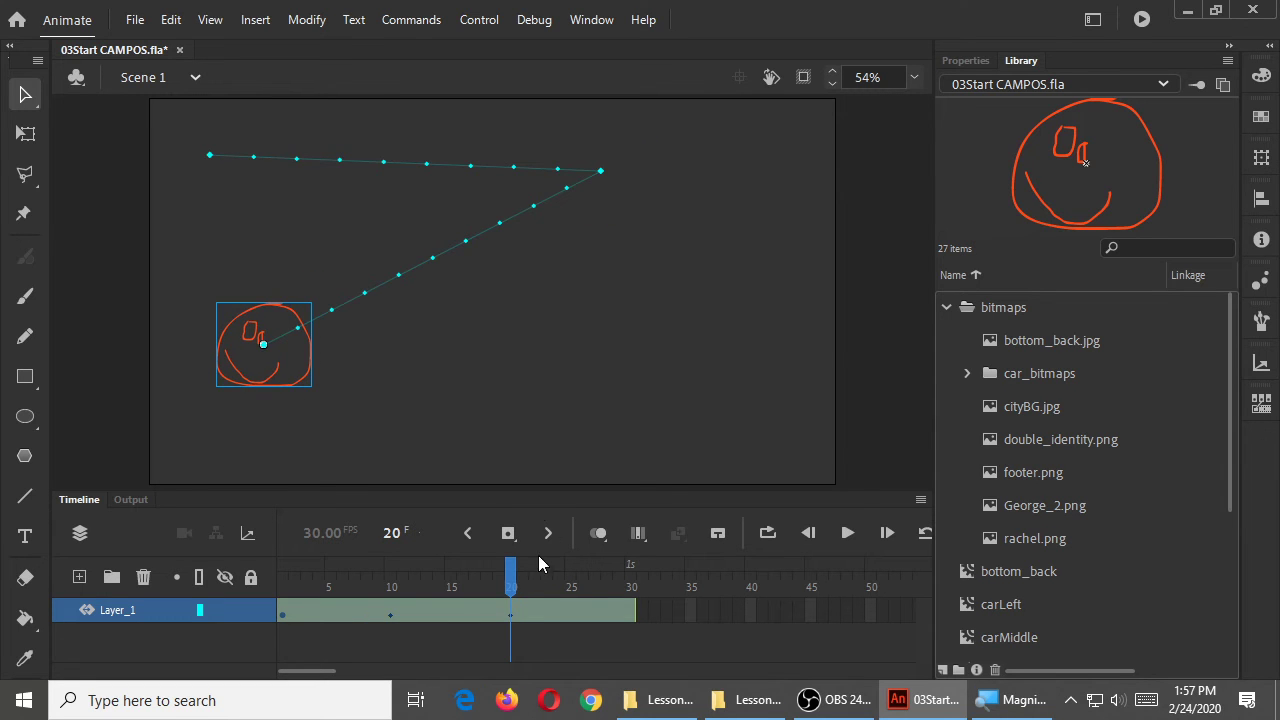
pyautogui.moveTo(512, 590); pyautogui.dragTo(632, 590)
pyautogui.moveTo(320, 378); pyautogui.dragTo(790, 434)
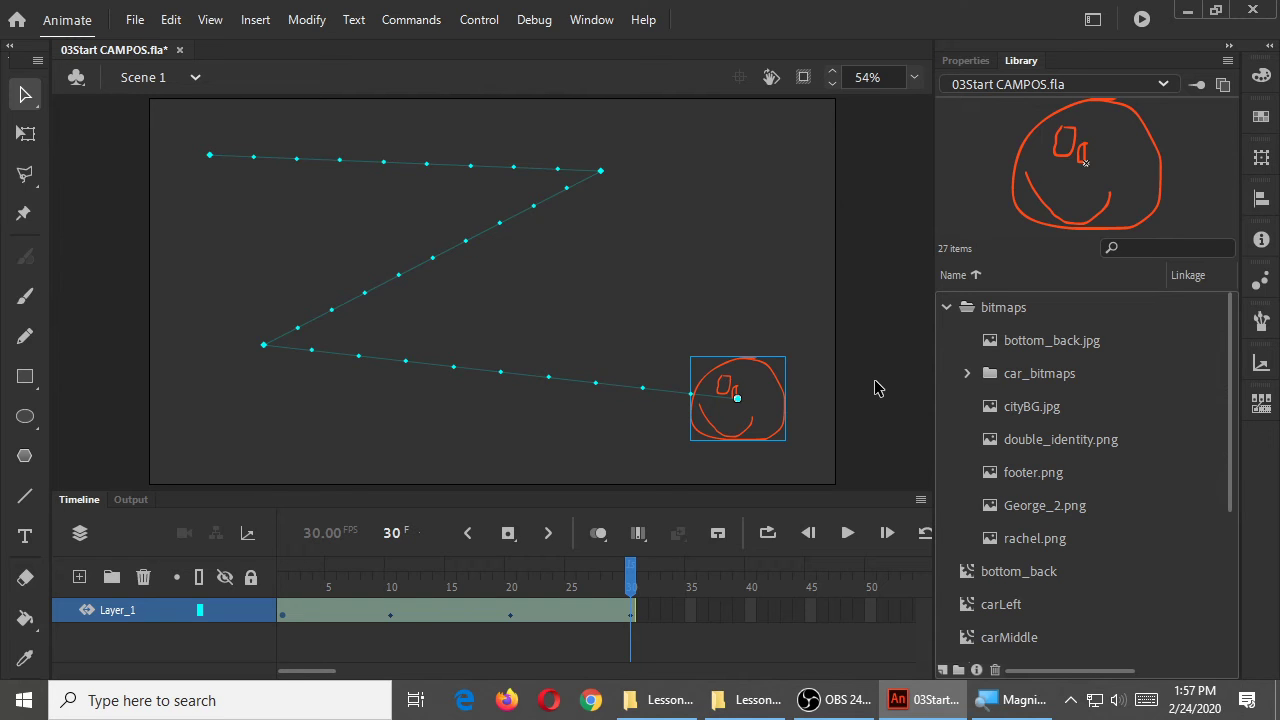
# - Play the zigzag animation and bend each of its three path segments into a curve
pyautogui.press('Return')
pyautogui.press('Return')
pyautogui.press('Return')
pyautogui.moveTo(391, 164); pyautogui.dragTo(409, 126)
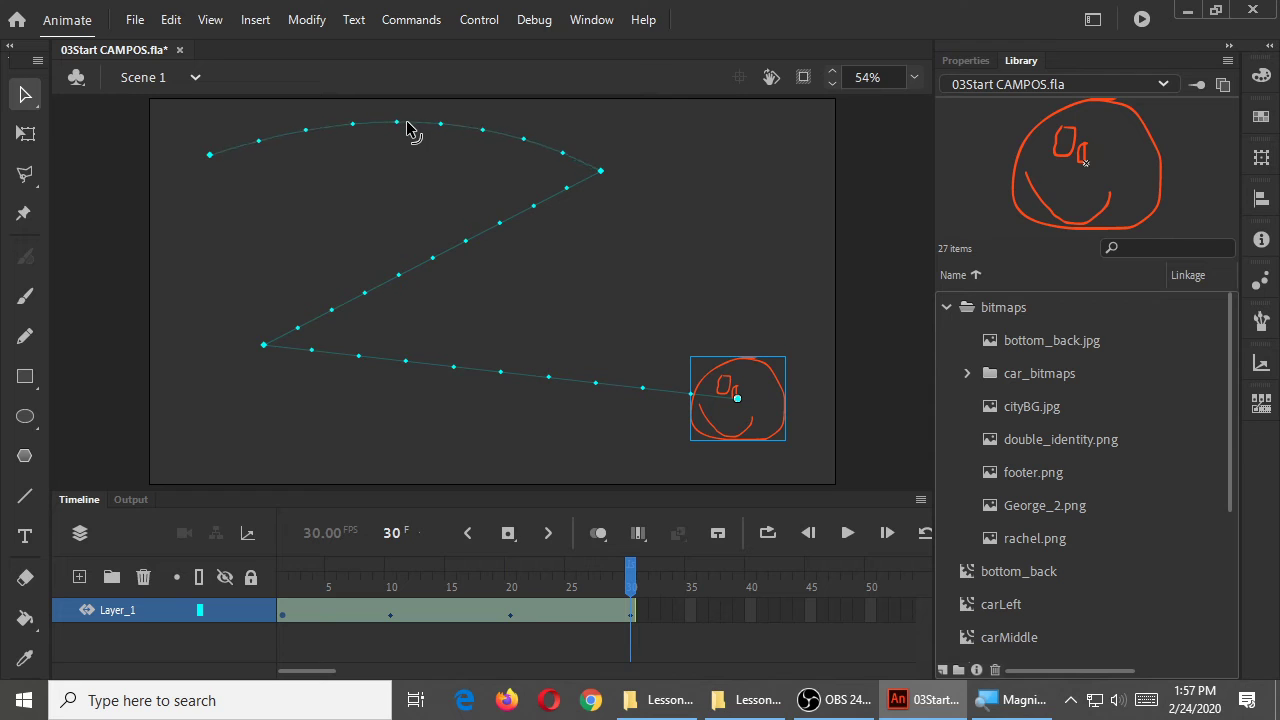
pyautogui.moveTo(457, 260); pyautogui.dragTo(481, 282)
pyautogui.moveTo(506, 378); pyautogui.dragTo(449, 431)
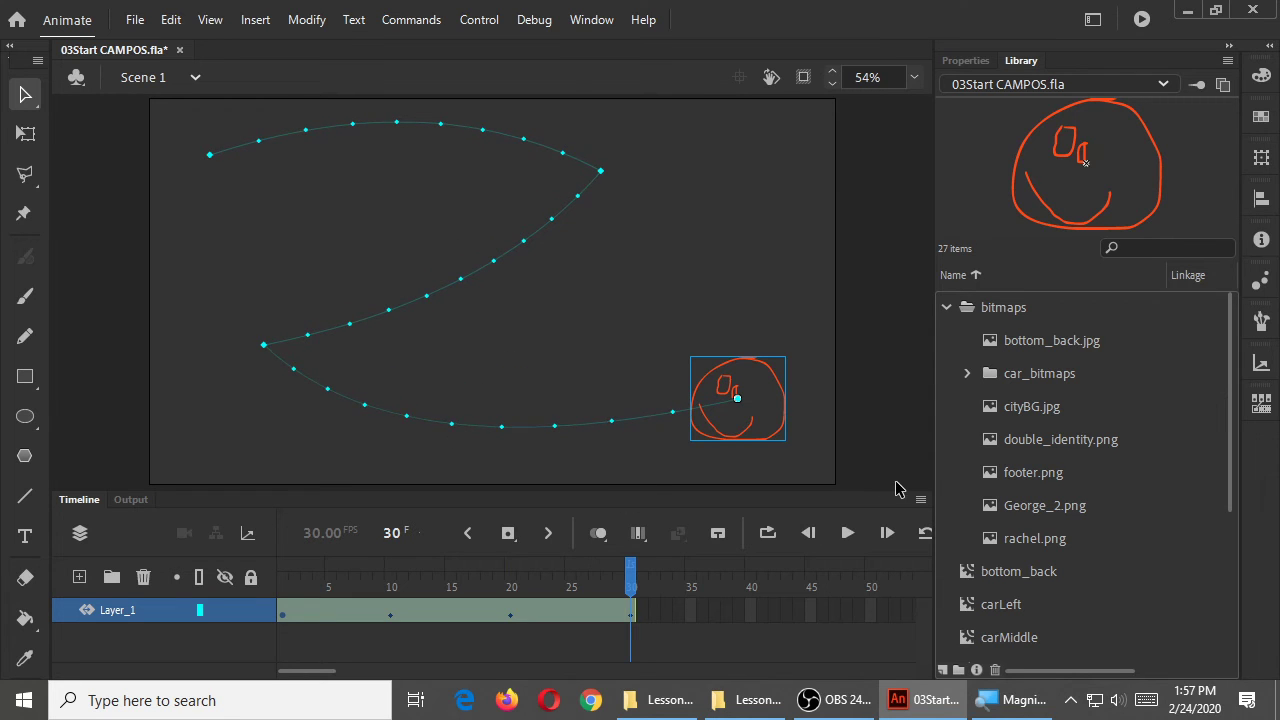
# - Play the face's animation along the curved path several times
pyautogui.press('Return')
pyautogui.press('Return')
pyautogui.press('Return')
pyautogui.press('Return')
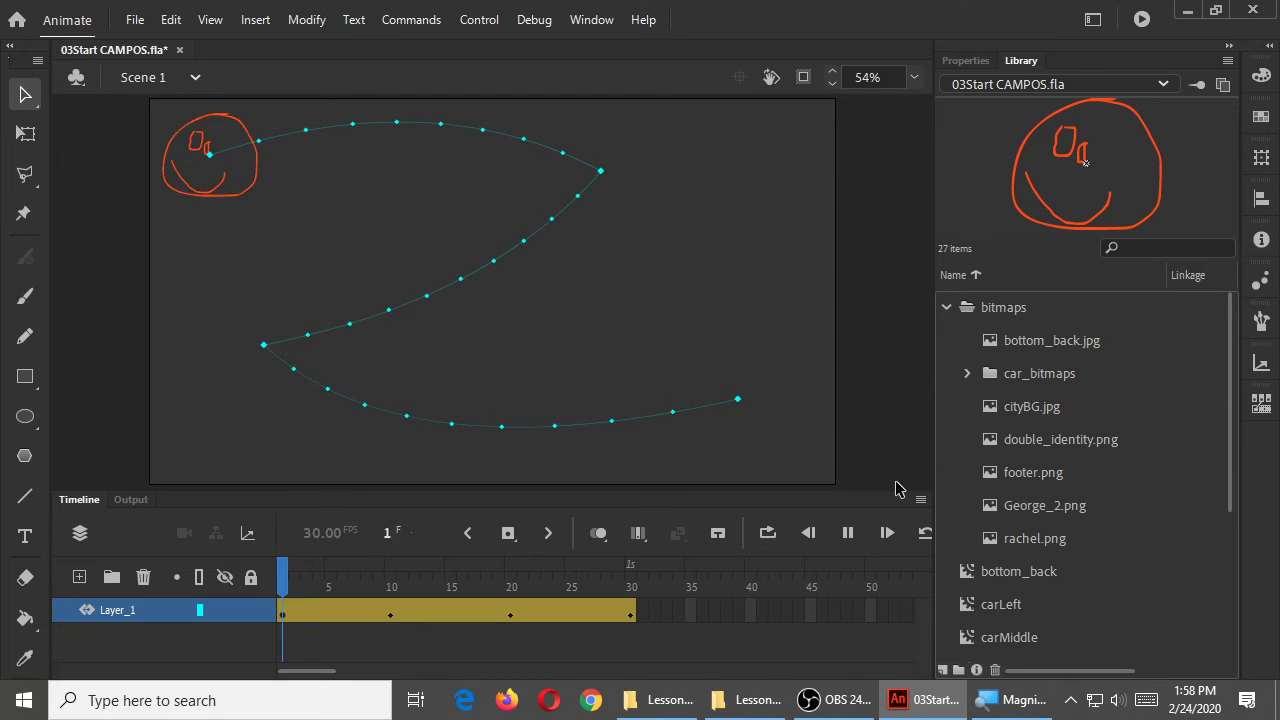
pyautogui.press('Return')
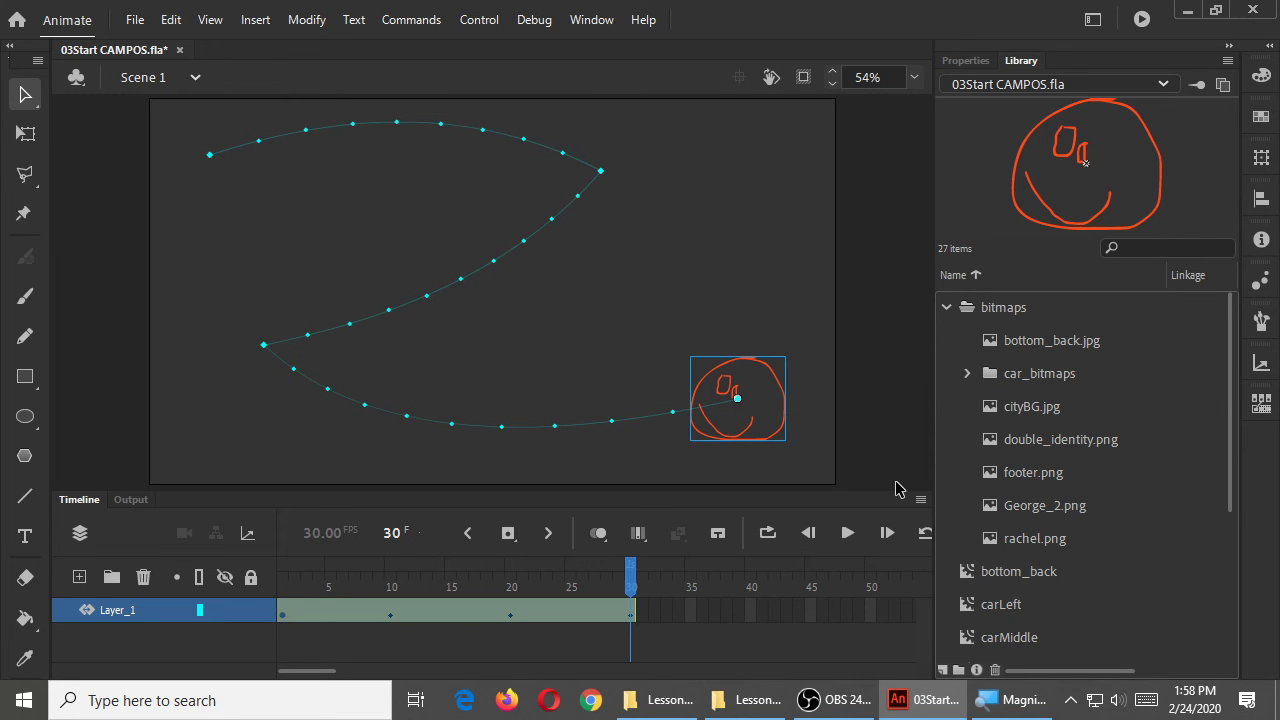
pyautogui.press('Return')
# - Undo the path curves and the face moves at frames 30, 20 and 10
pyautogui.hotkey('ctrl', 'z')
pyautogui.hotkey('ctrl', 'z')
pyautogui.hotkey('ctrl', 'z')
pyautogui.hotkey('ctrl', 'z')
pyautogui.hotkey('ctrl', 'z')
pyautogui.hotkey('ctrl', 'z')
pyautogui.hotkey('ctrl', 'z')
pyautogui.hotkey('ctrl', 'z')
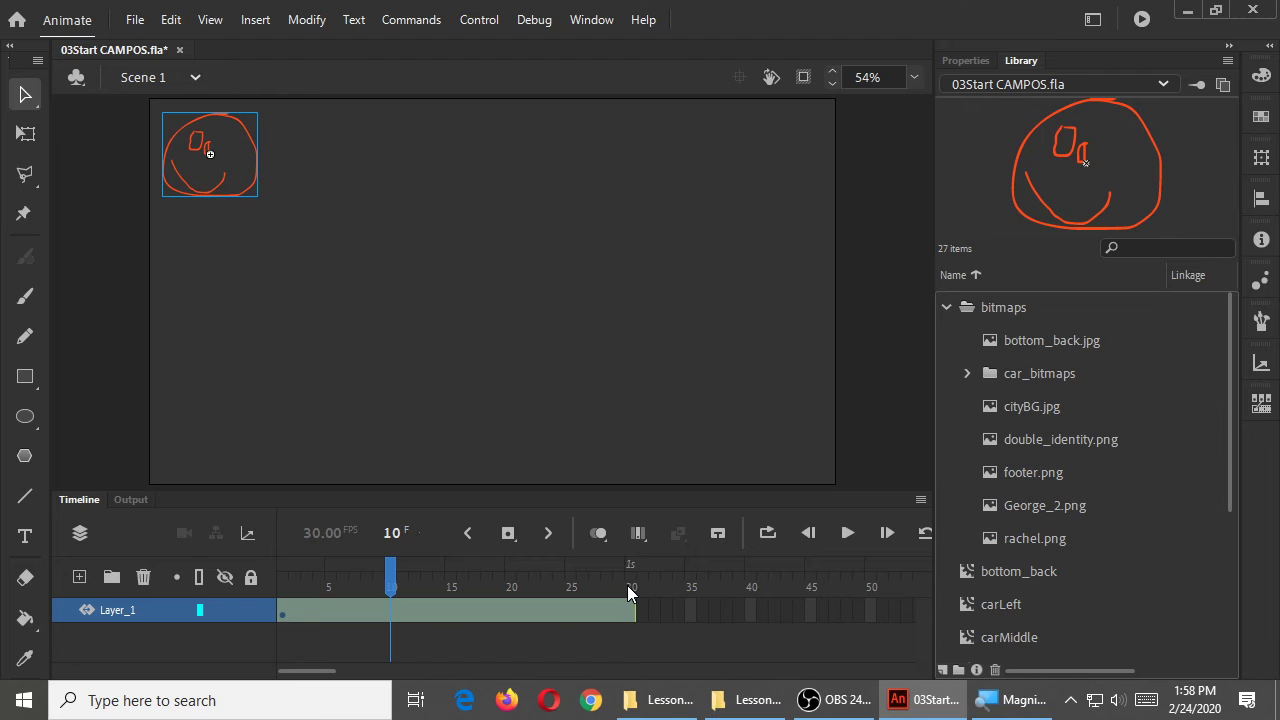
# - Stretch the tween span on Layer_1 to frame 90 and undo the extension
pyautogui.moveTo(634, 608); pyautogui.dragTo(812, 615)
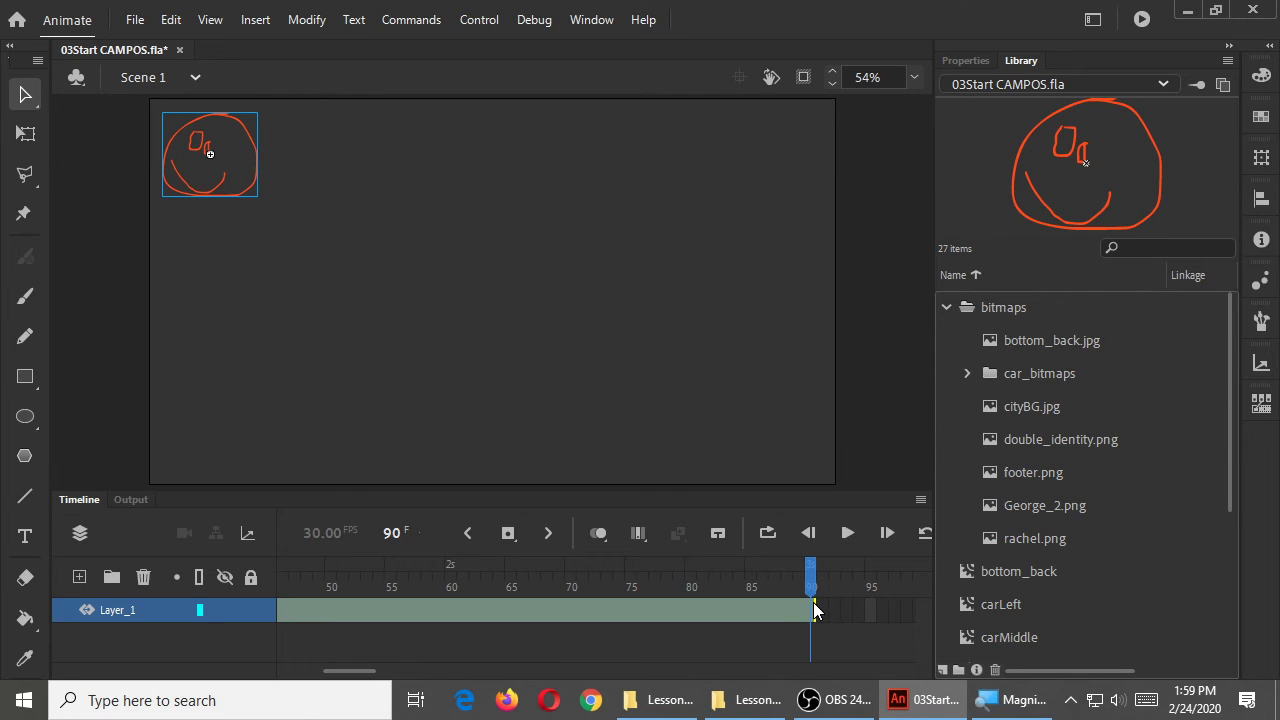
pyautogui.moveTo(366, 672); pyautogui.dragTo(305, 677)
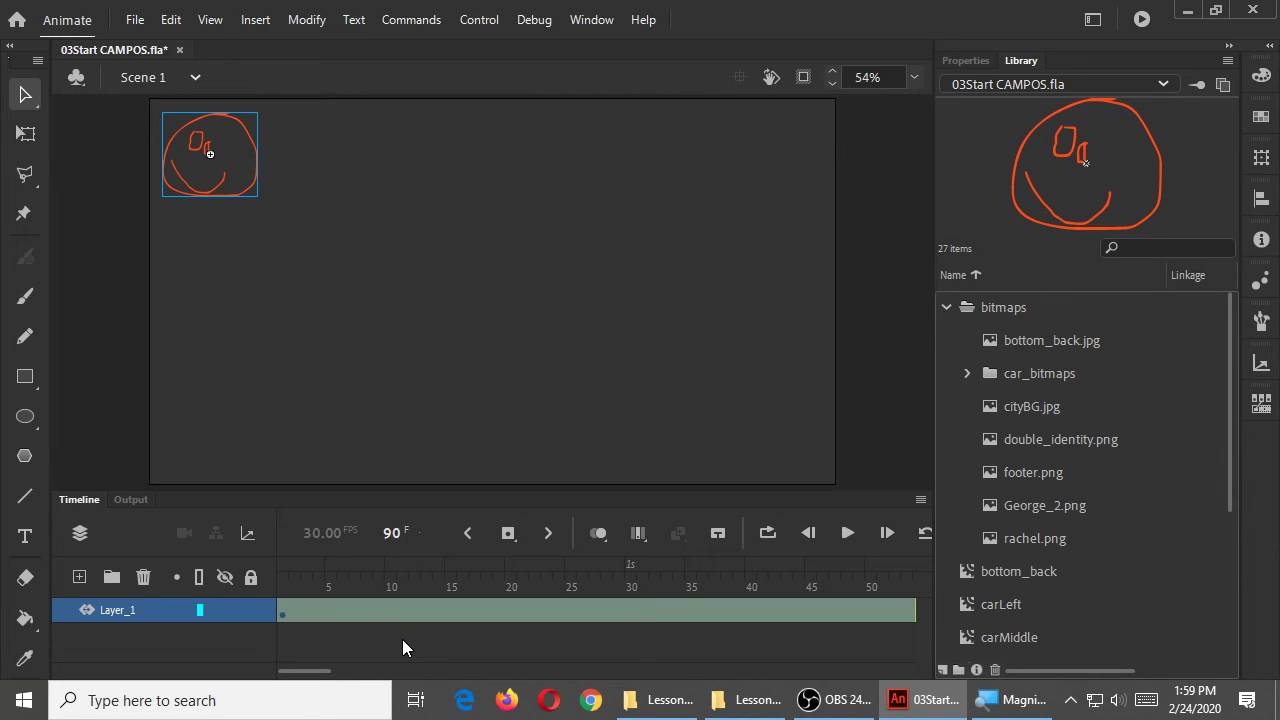
pyautogui.hotkey('ctrl', 'z')
pyautogui.hotkey('ctrl', 'z')
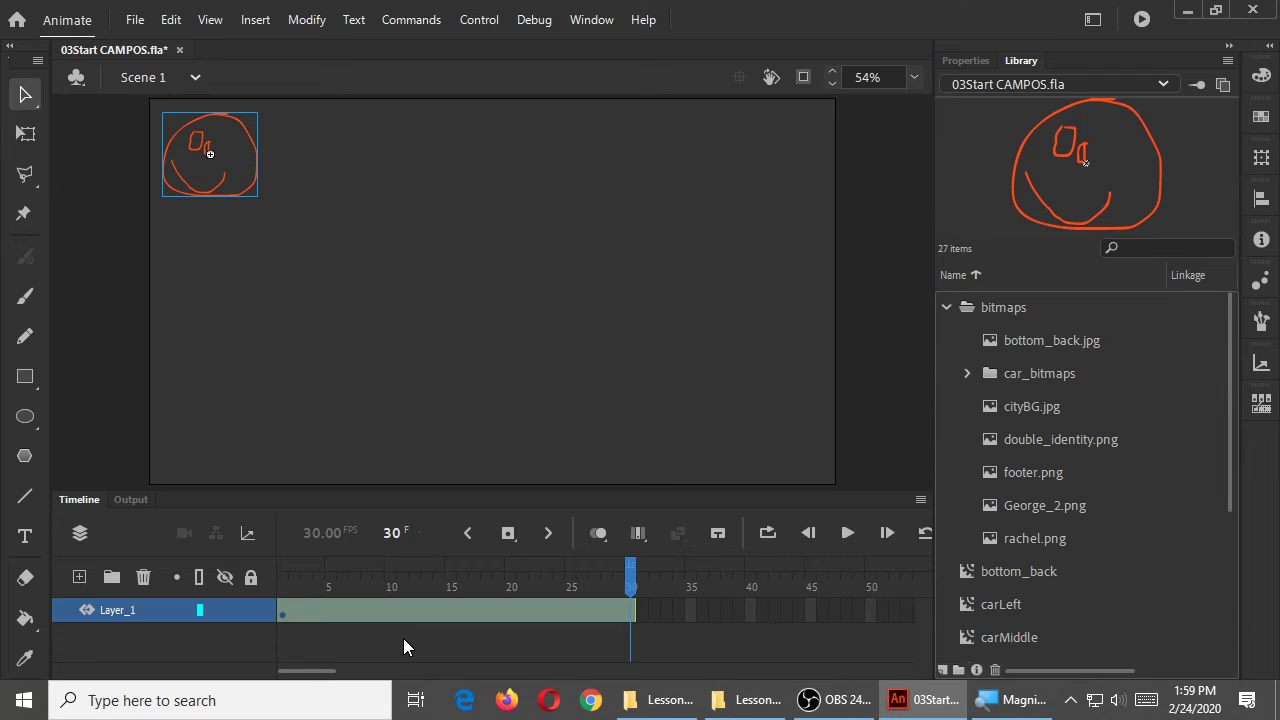
# - Extend the motion tween span on Layer_1 to frame 90
pyautogui.click(678, 610)
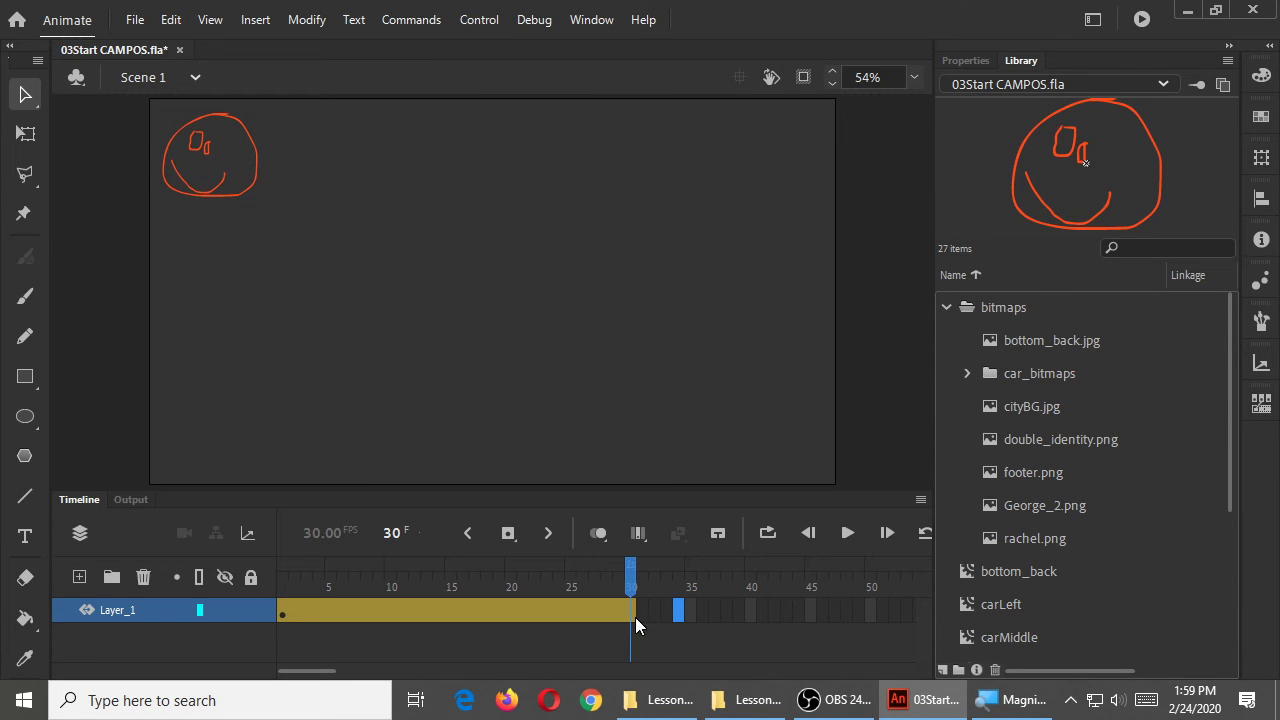
pyautogui.moveTo(634, 612); pyautogui.dragTo(695, 626)
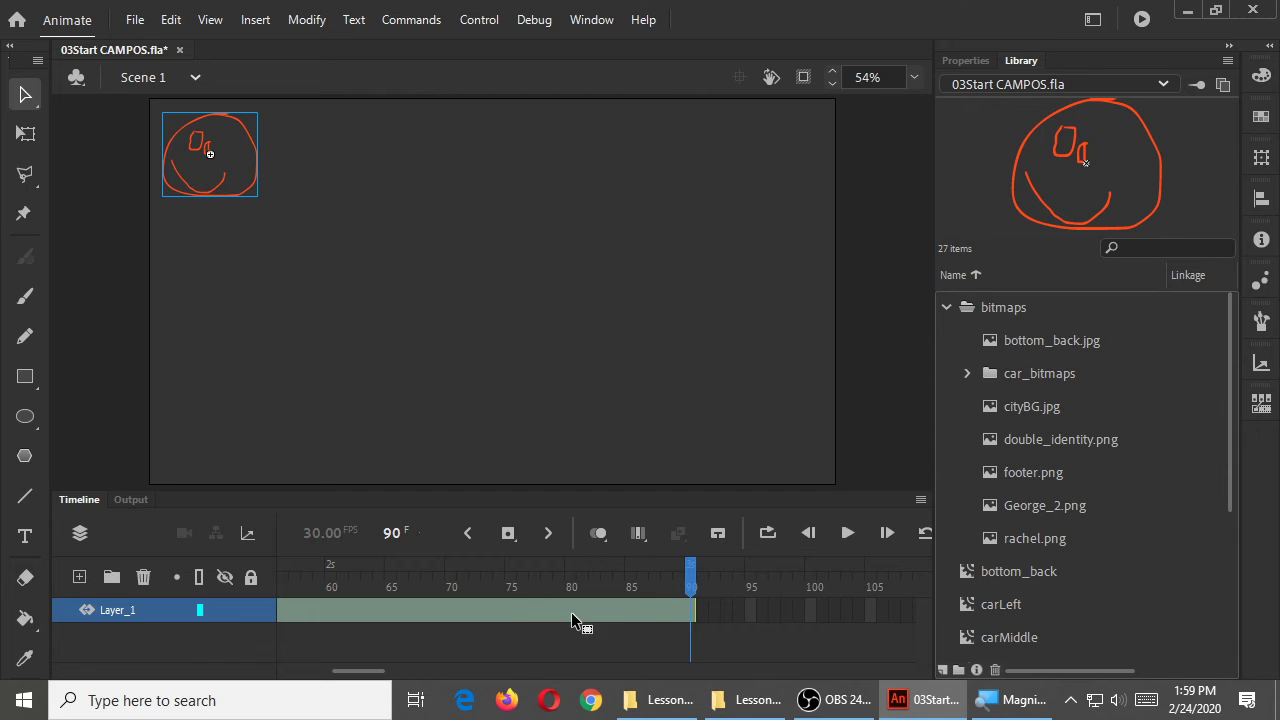
pyautogui.moveTo(357, 671); pyautogui.dragTo(250, 685)
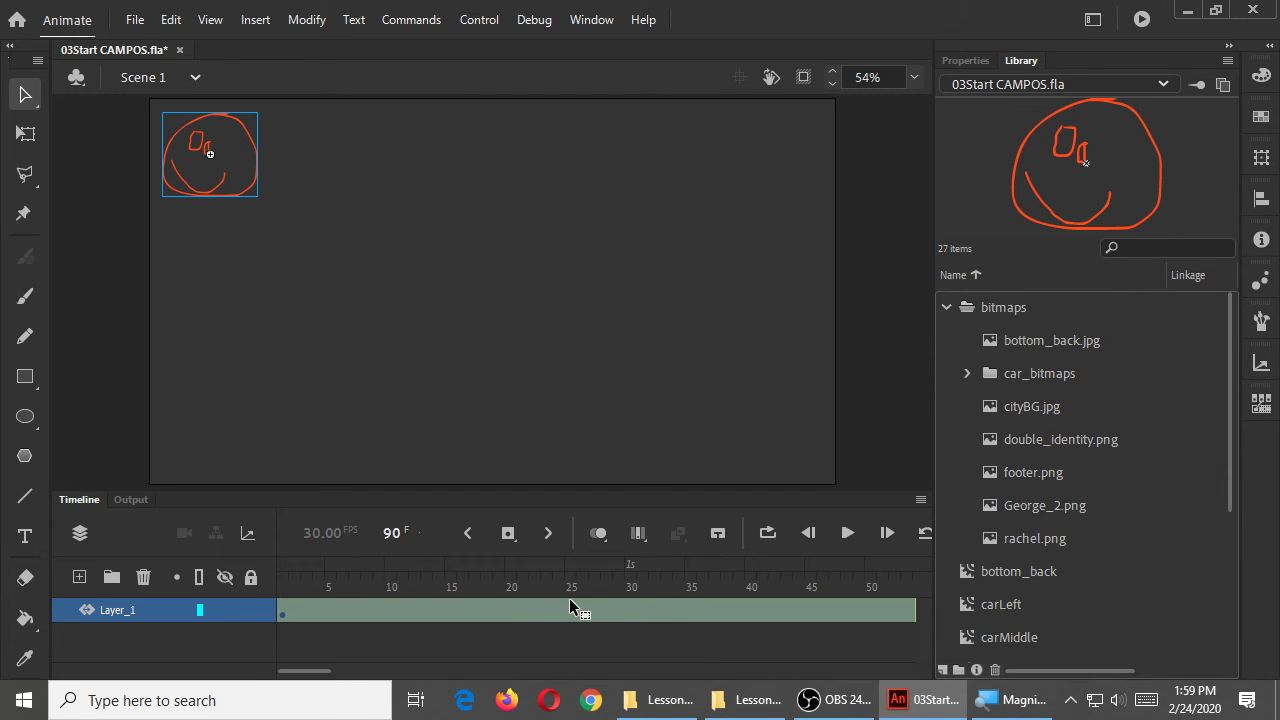
# - Place the face beyond the stage's right edge at frame 20 and beyond its left edge at frame 40
pyautogui.click(508, 610)
pyautogui.moveTo(262, 189); pyautogui.dragTo(931, 223)
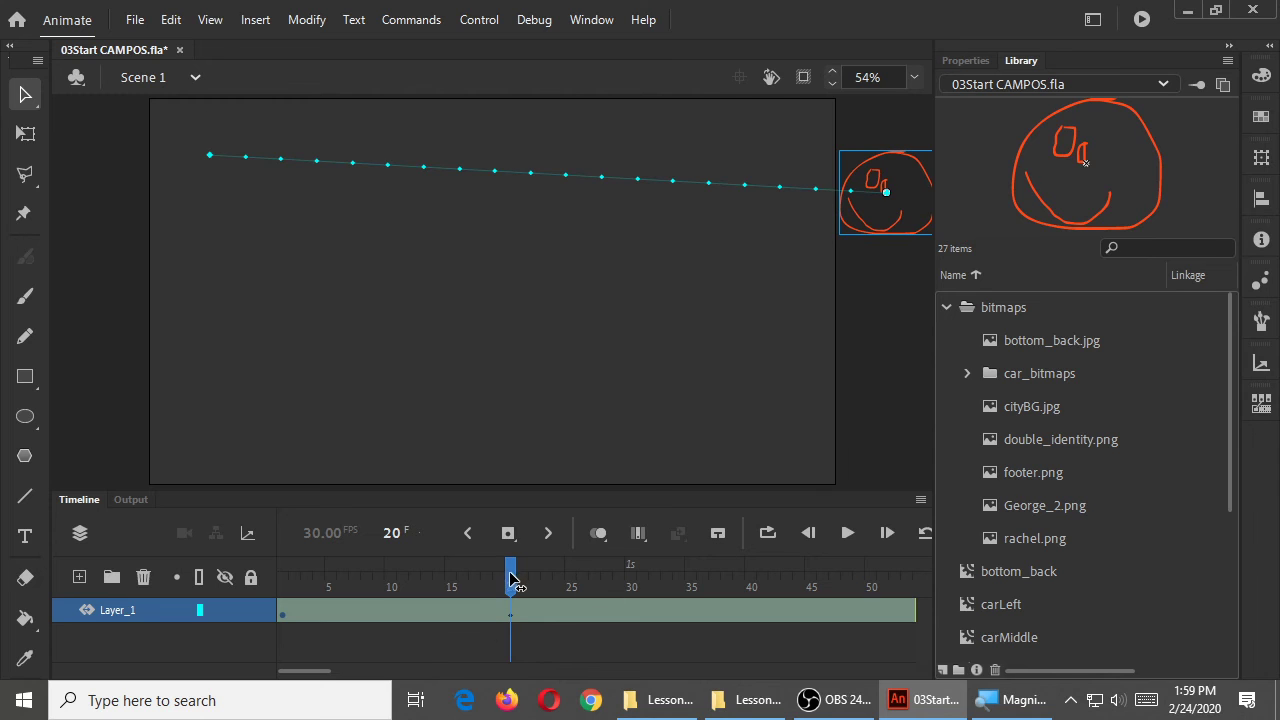
pyautogui.moveTo(510, 580); pyautogui.dragTo(757, 578)
pyautogui.moveTo(889, 240); pyautogui.dragTo(90, 405)
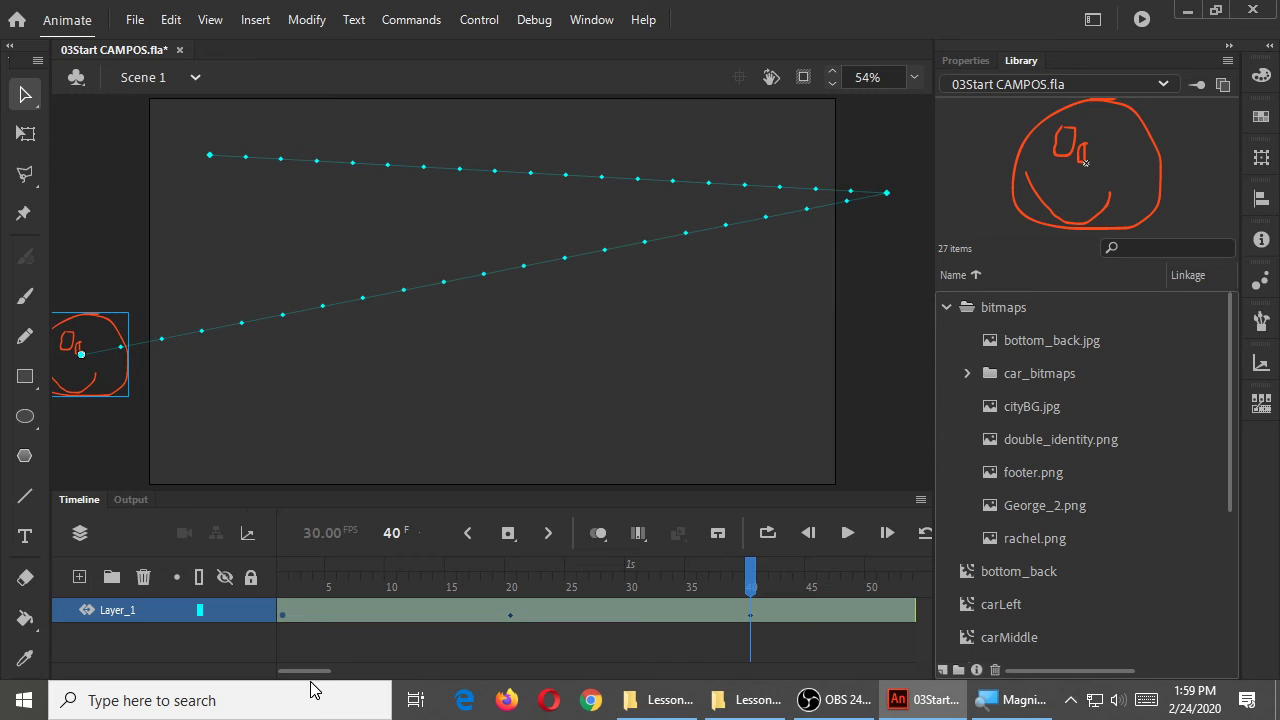
# - Place the face at the stage's lower middle at frame 60 and straight above that position at frame 90
pyautogui.moveTo(314, 674); pyautogui.dragTo(348, 678)
pyautogui.moveTo(331, 585); pyautogui.dragTo(570, 592)
pyautogui.click(95, 365)
pyautogui.moveTo(128, 400); pyautogui.dragTo(546, 414)
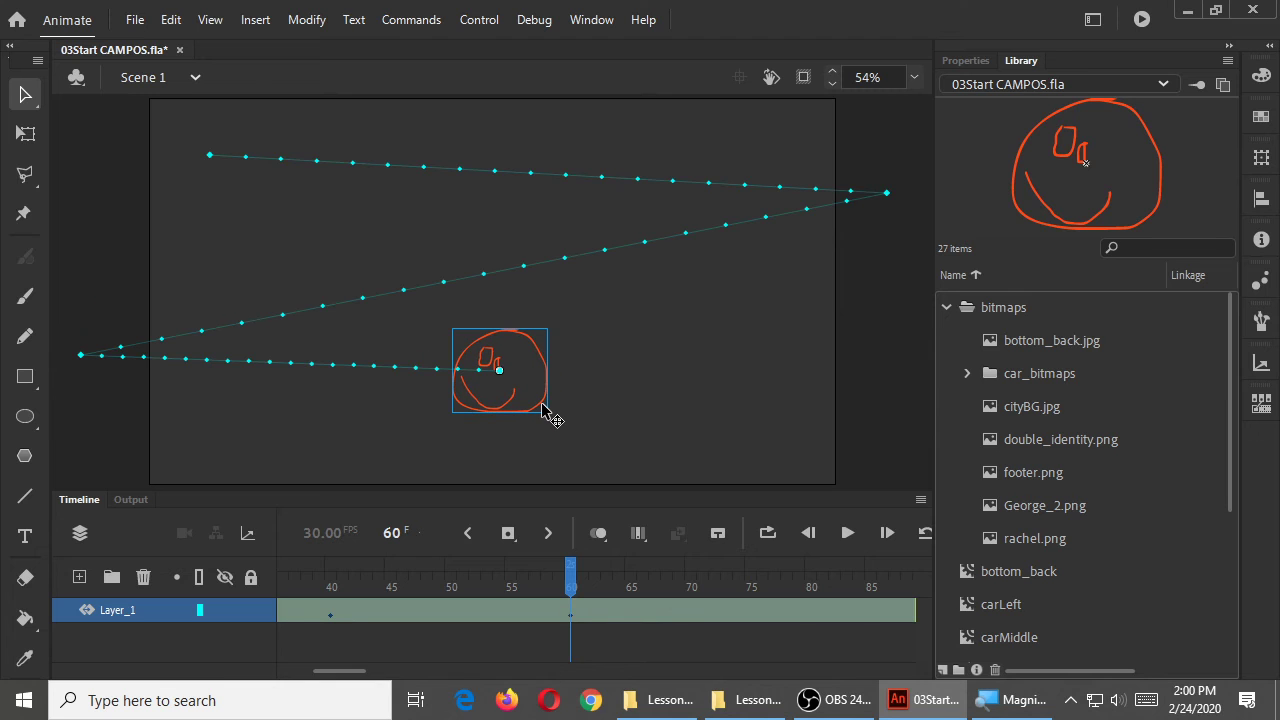
pyautogui.moveTo(366, 671)
pyautogui.mouseDown()
pyautogui.moveTo(400, 674)
pyautogui.moveTo(372, 672)
pyautogui.mouseUp()
pyautogui.moveTo(363, 597); pyautogui.dragTo(714, 590)
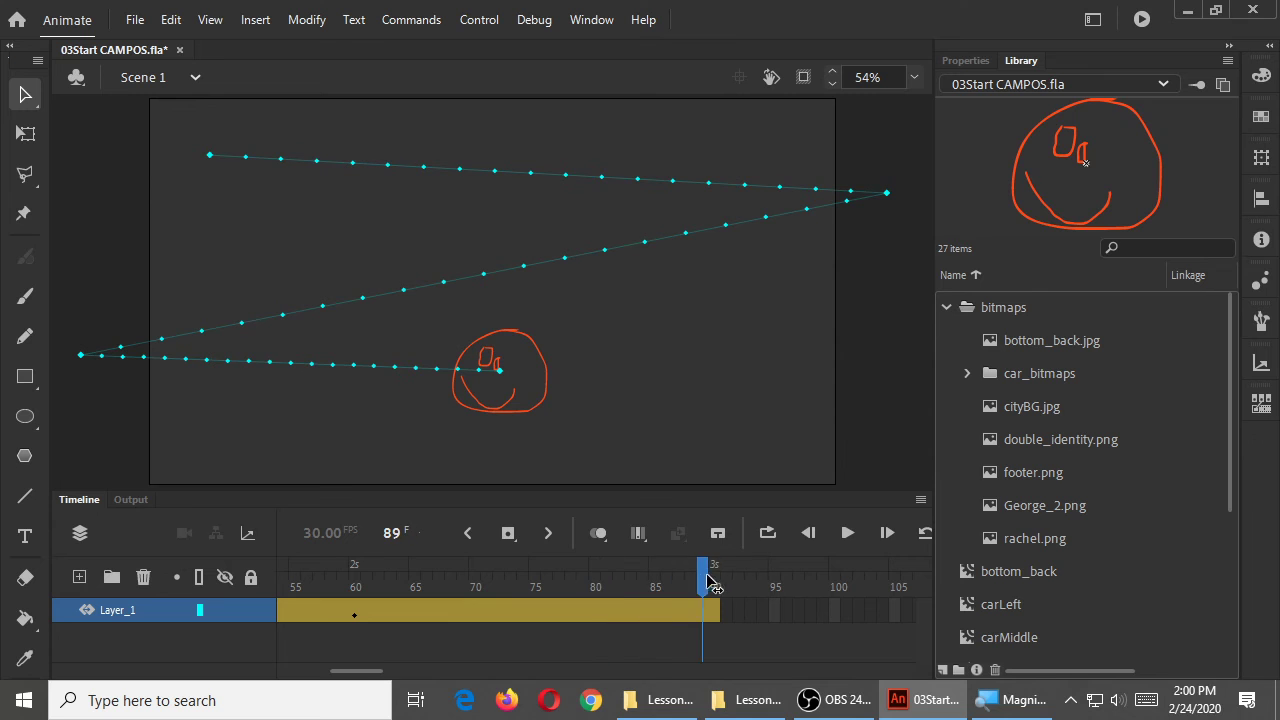
pyautogui.moveTo(517, 335); pyautogui.dragTo(517, 209)
# - Play the 90-frame face animation several times to review its movement
pyautogui.press('Return')
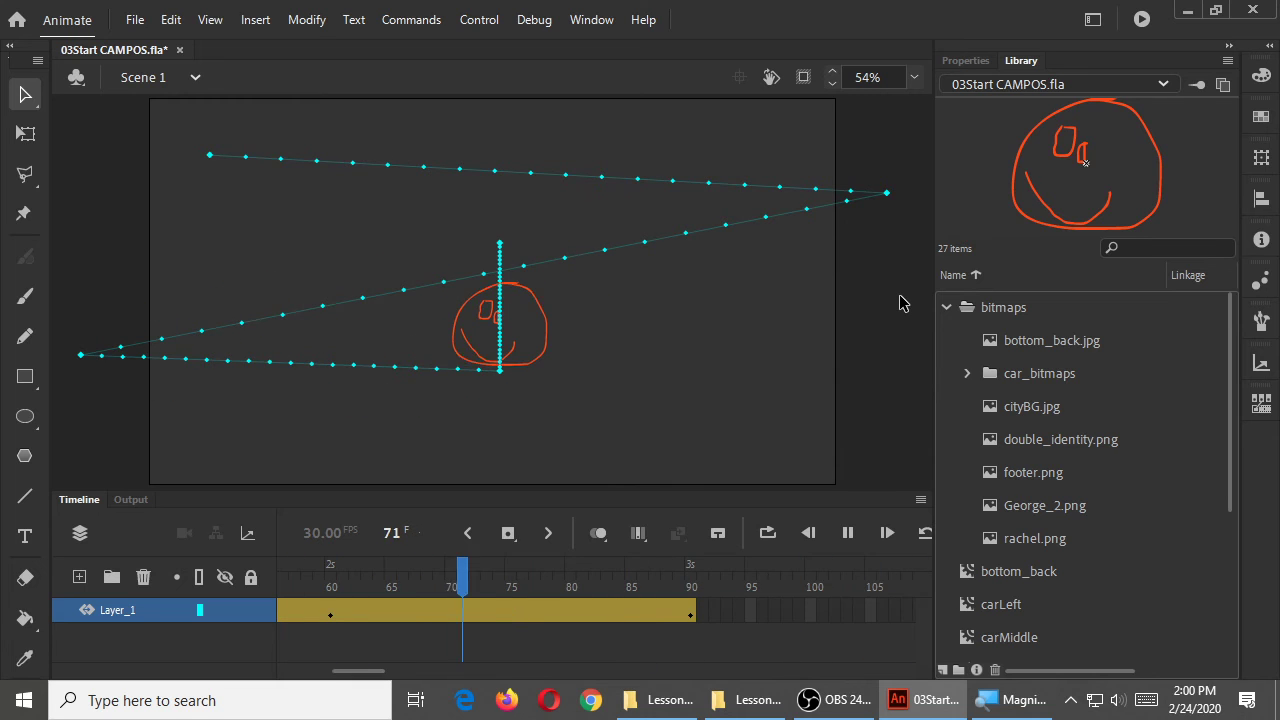
pyautogui.press('Return')
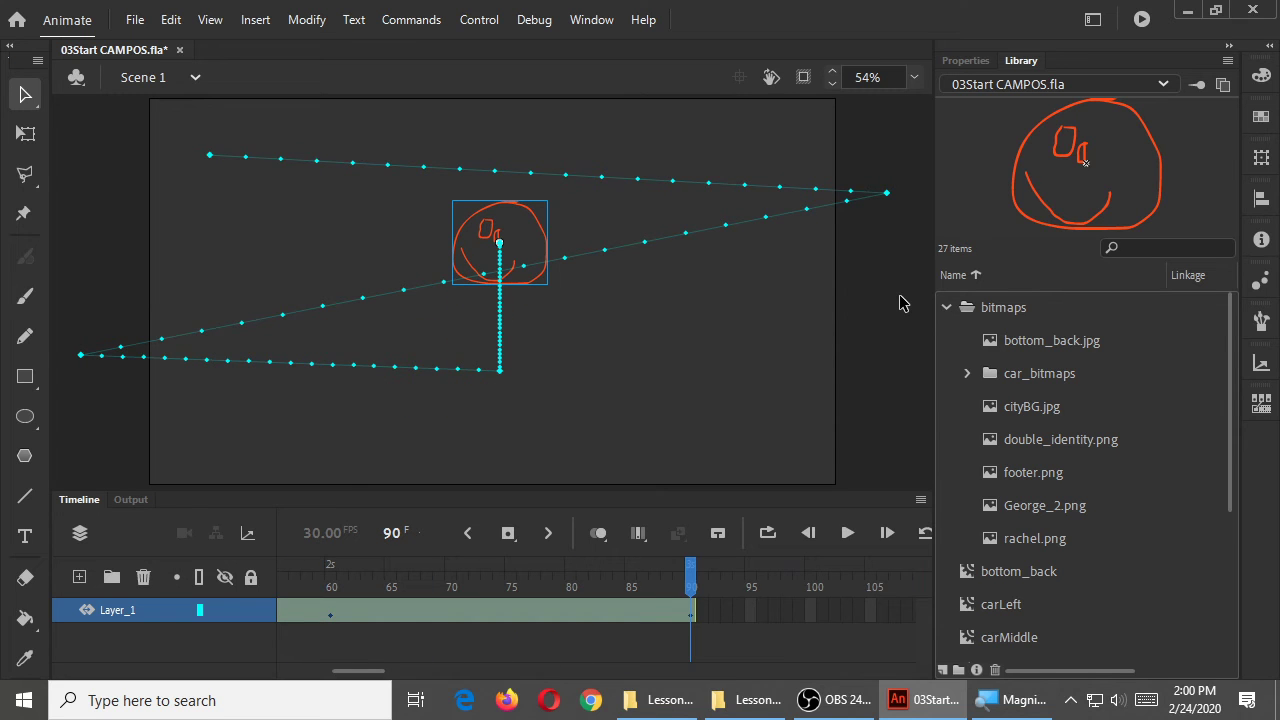
pyautogui.press('Return')
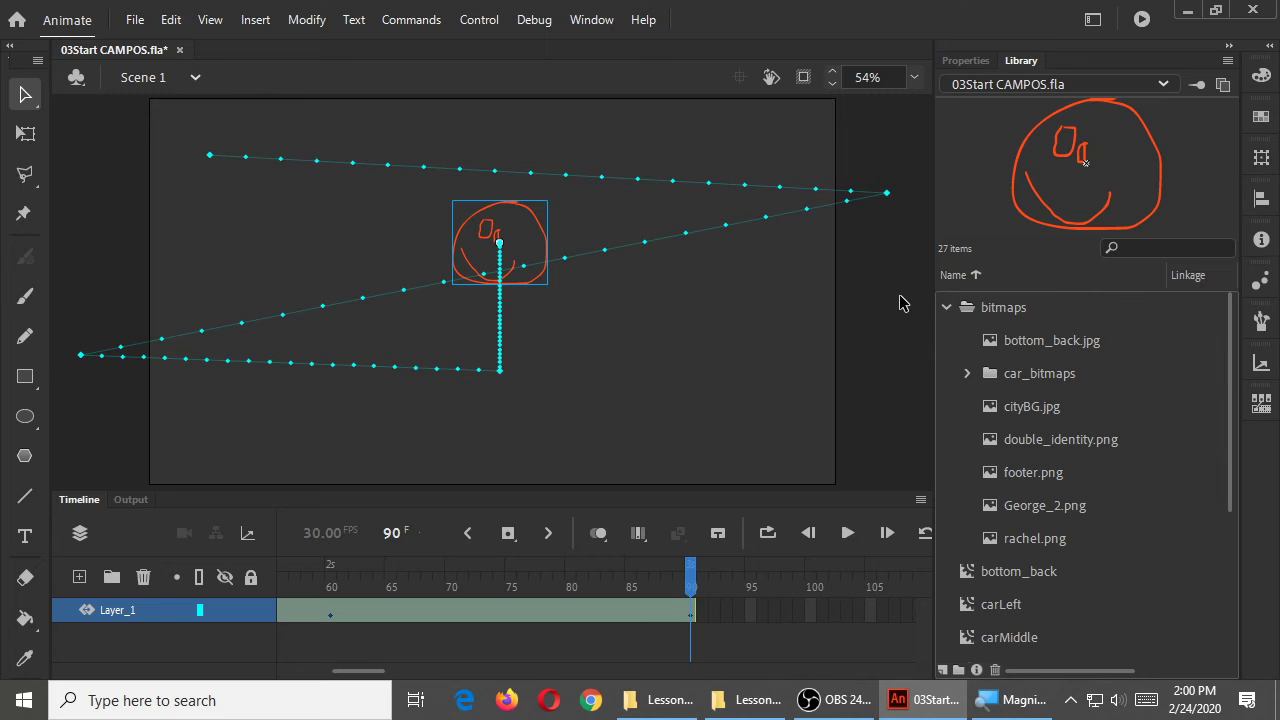
pyautogui.click(848, 533)
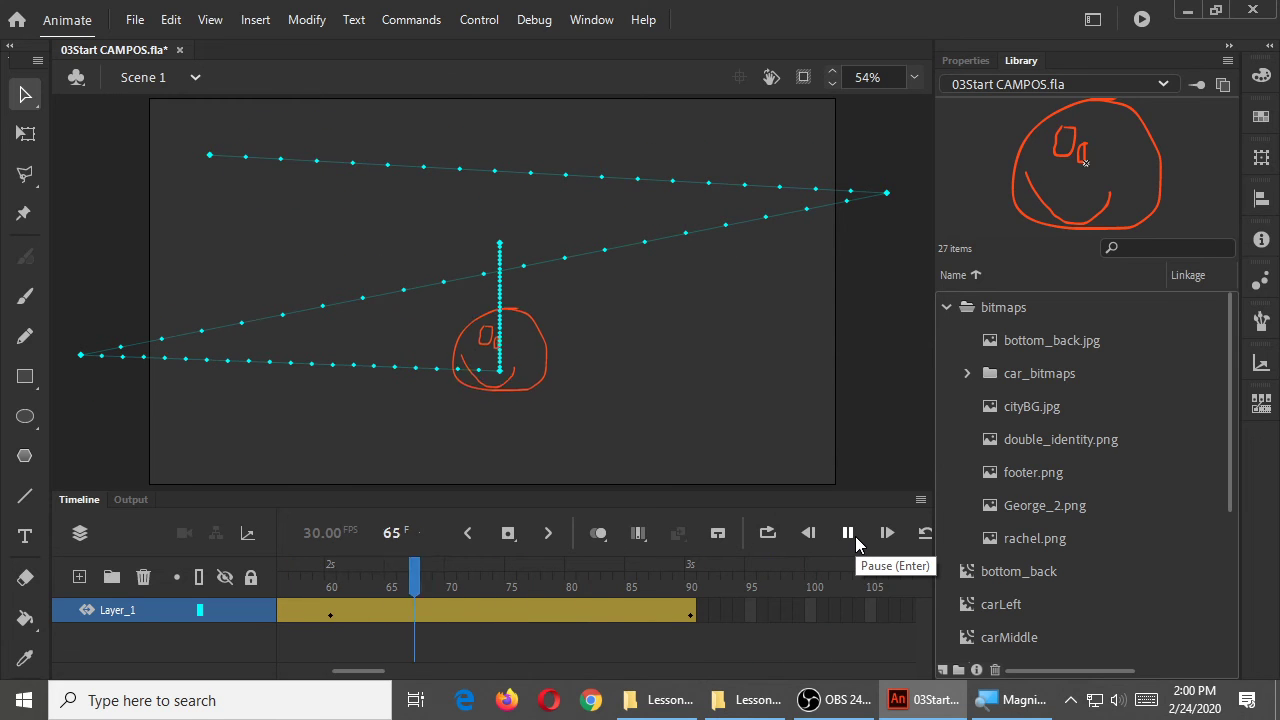
pyautogui.click(852, 536)
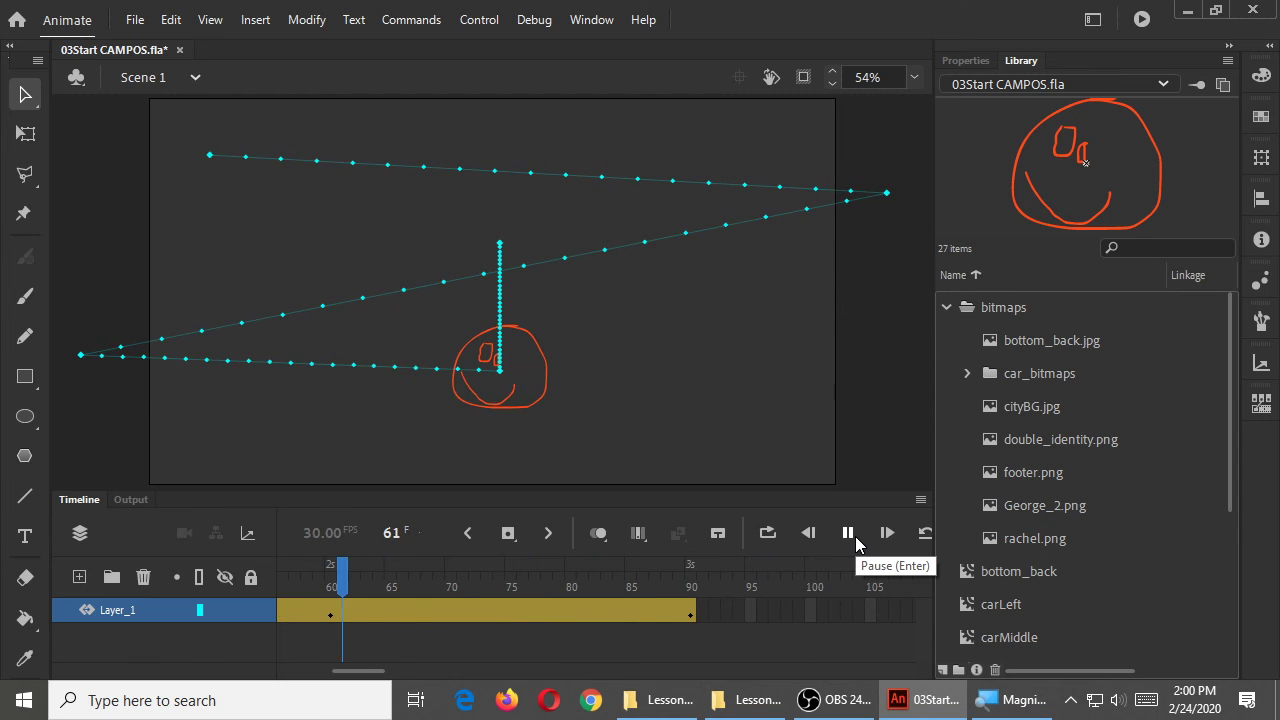
pyautogui.click(855, 541)
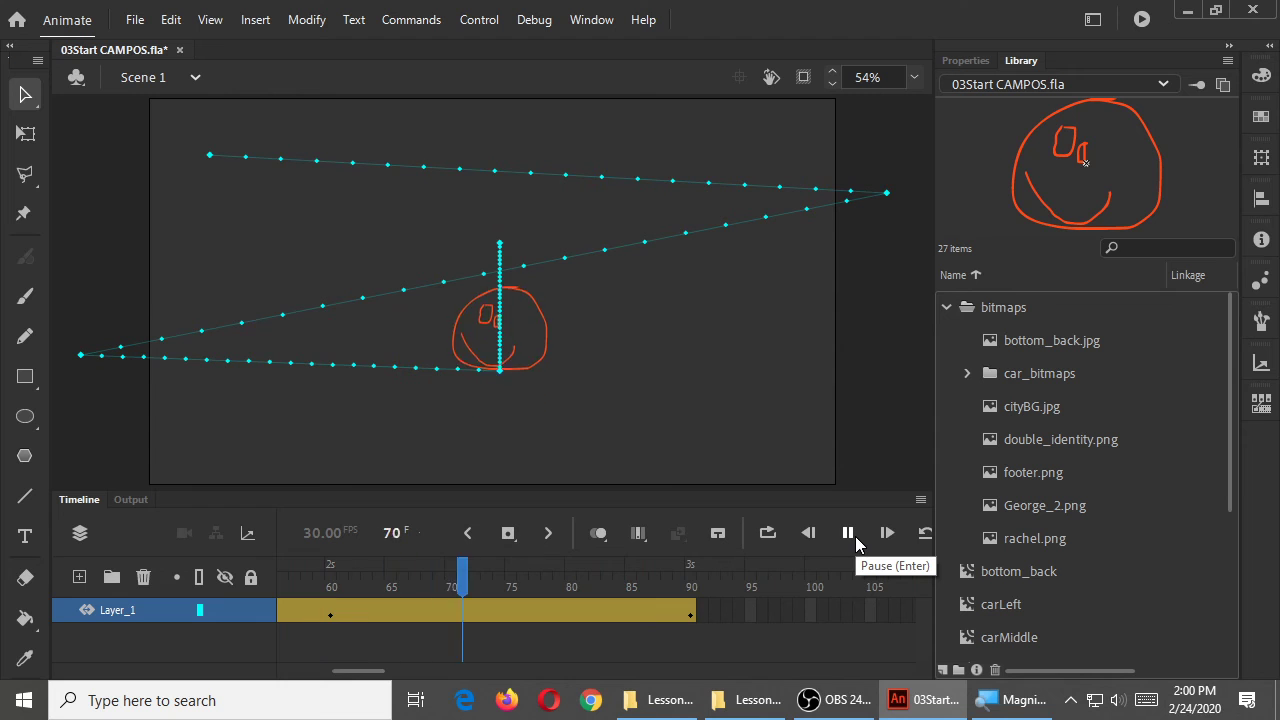
pyautogui.click(848, 533)
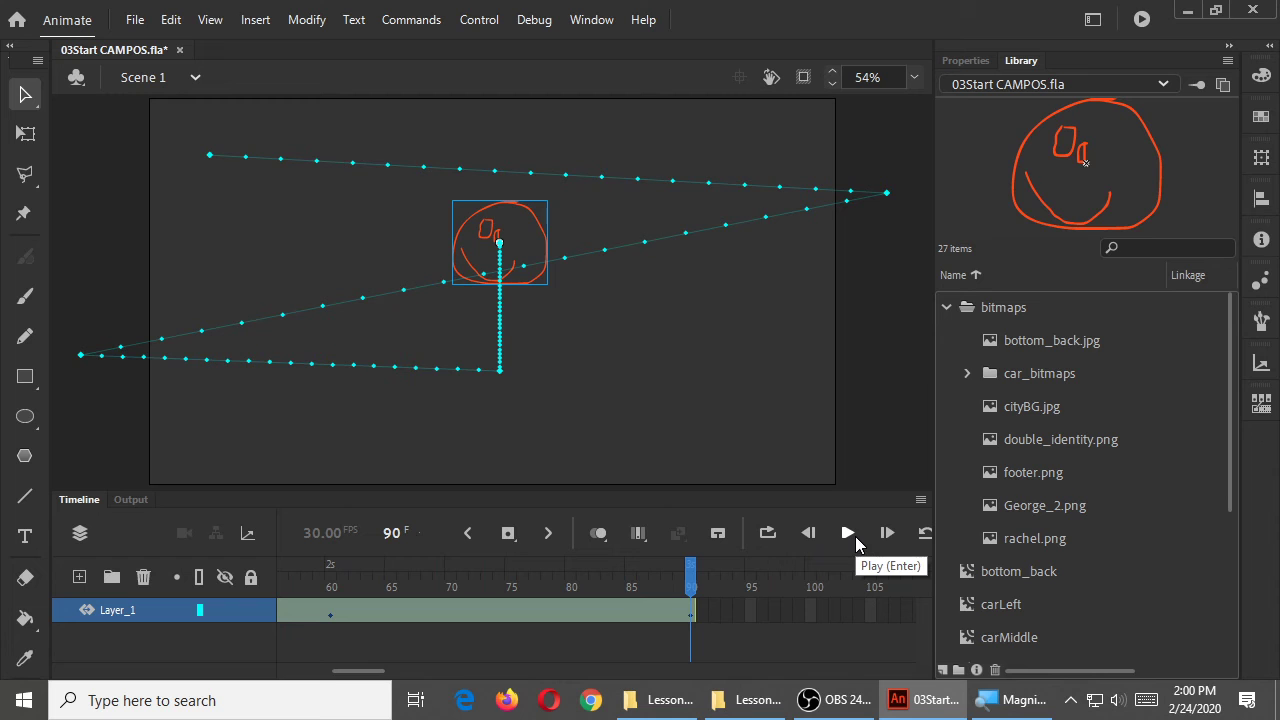
pyautogui.click(855, 536)
pyautogui.click(855, 536)
# - Save the document, look through the library list, and lock Layer_1
pyautogui.hotkey('ctrl', 's')
pyautogui.scroll(-4, 1024, 605)
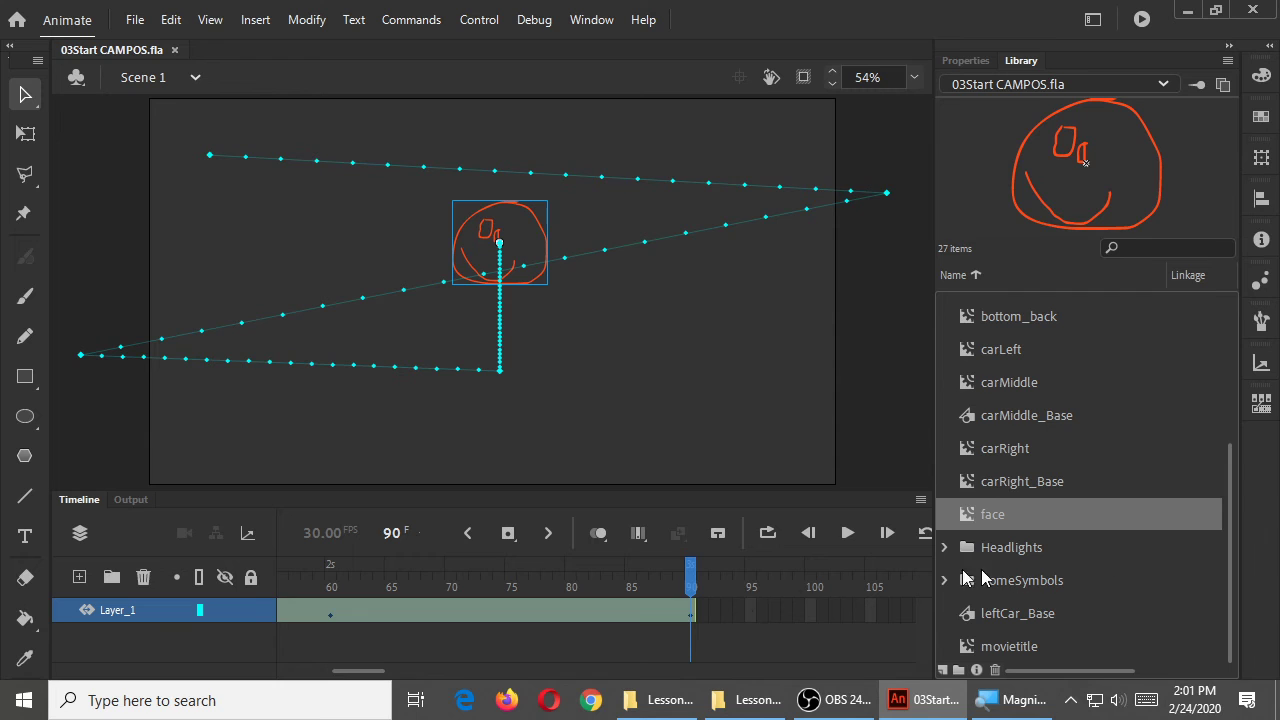
pyautogui.click(251, 611)
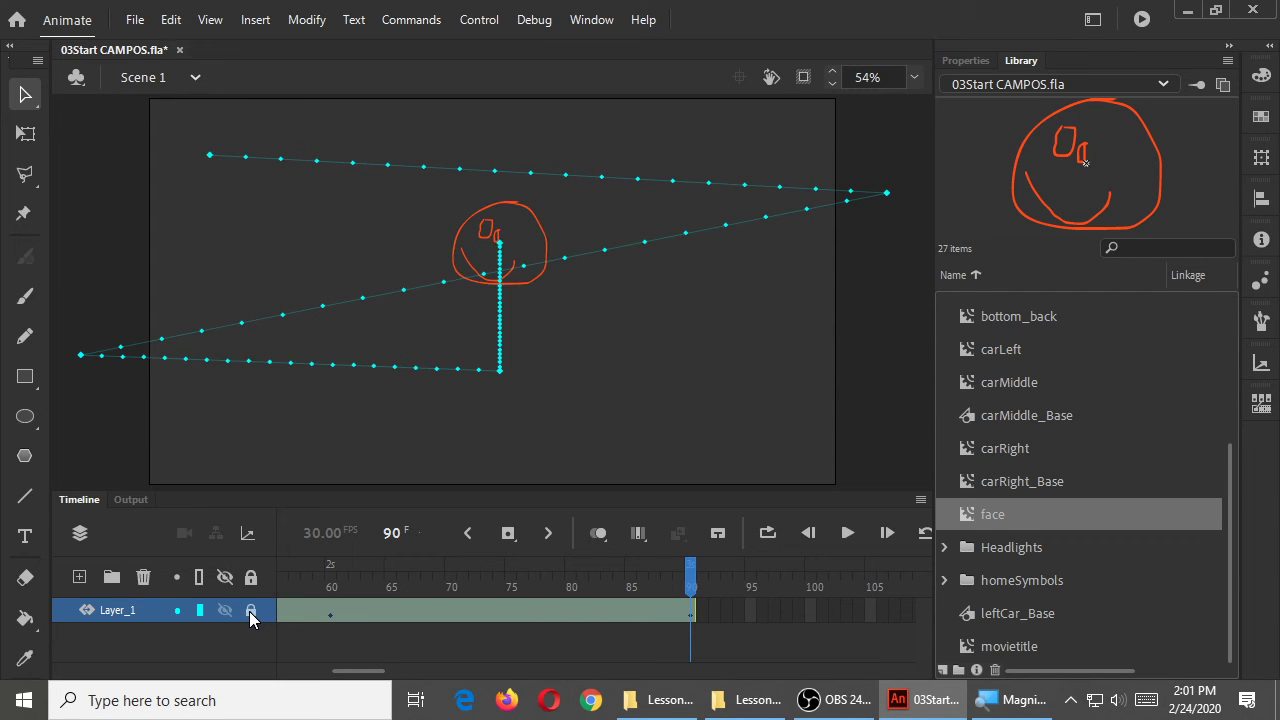
# - Hide Layer_1 and add a new layer above it
pyautogui.click(223, 611)
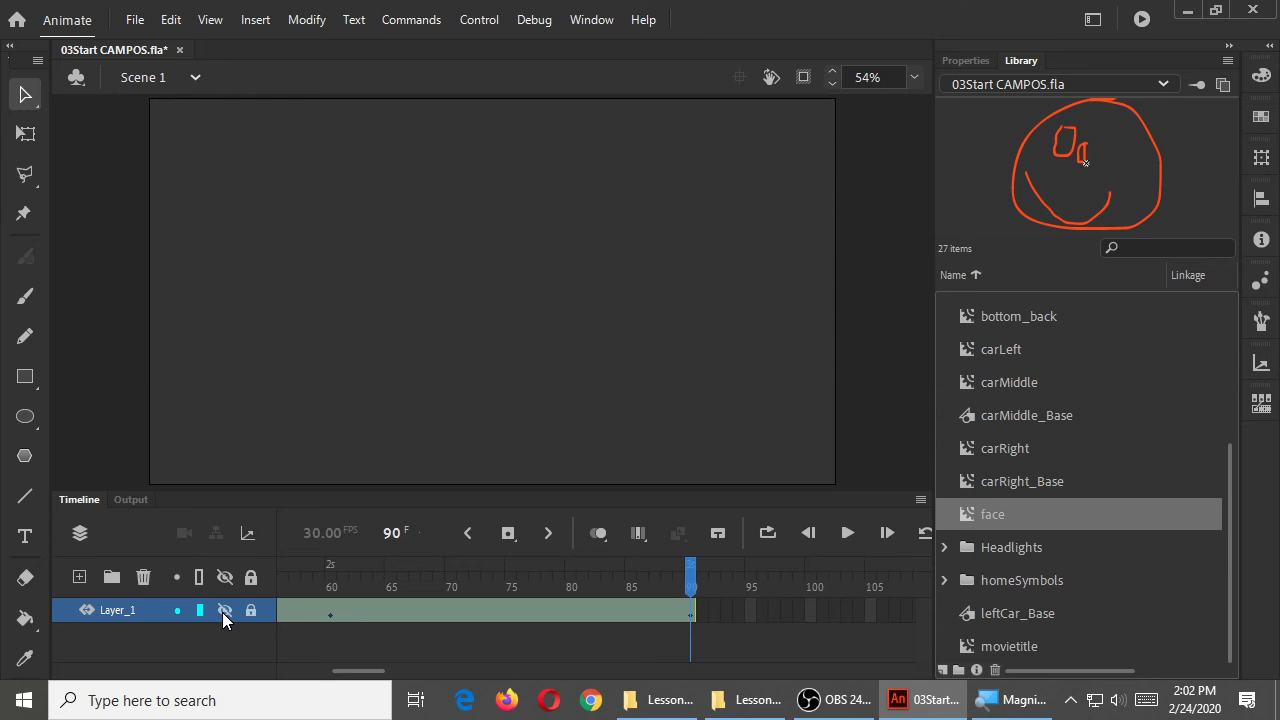
pyautogui.click(79, 577)
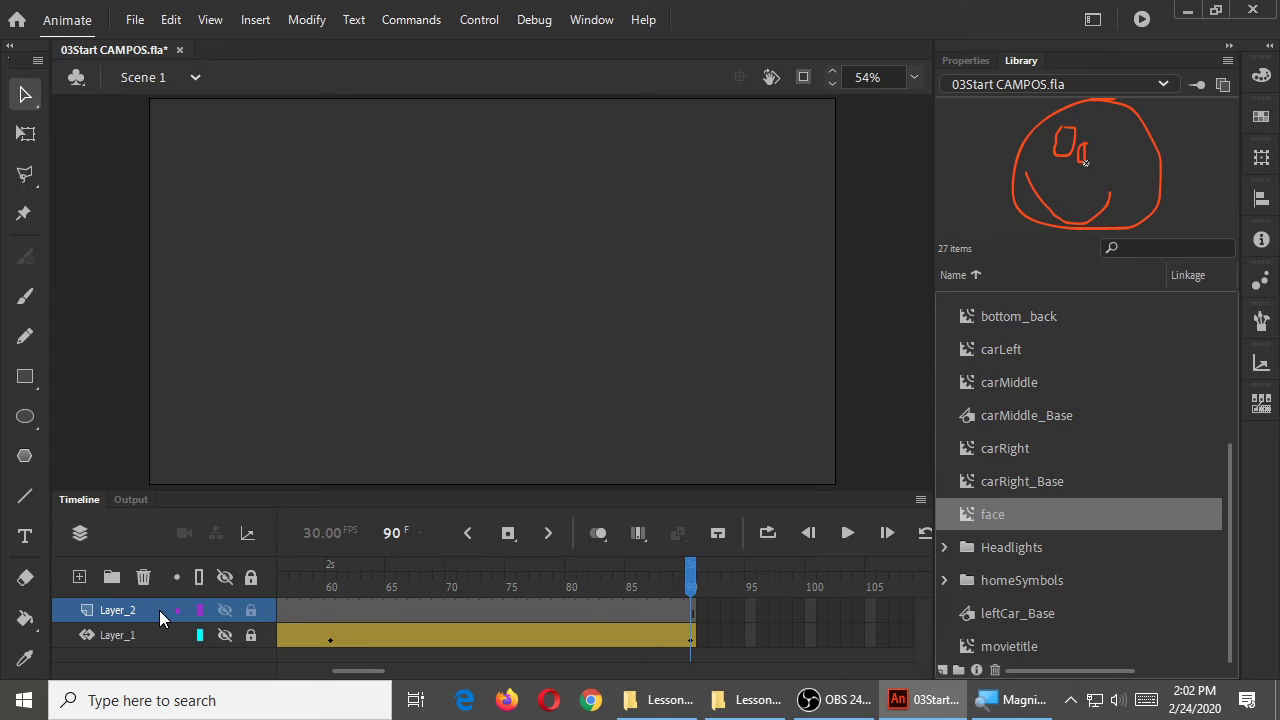
# - Rename Layer_1 as face and the new layer above it as person
pyautogui.click(126, 638)
pyautogui.doubleClick(118, 635)
pyautogui.write('face')
pyautogui.press('Return')
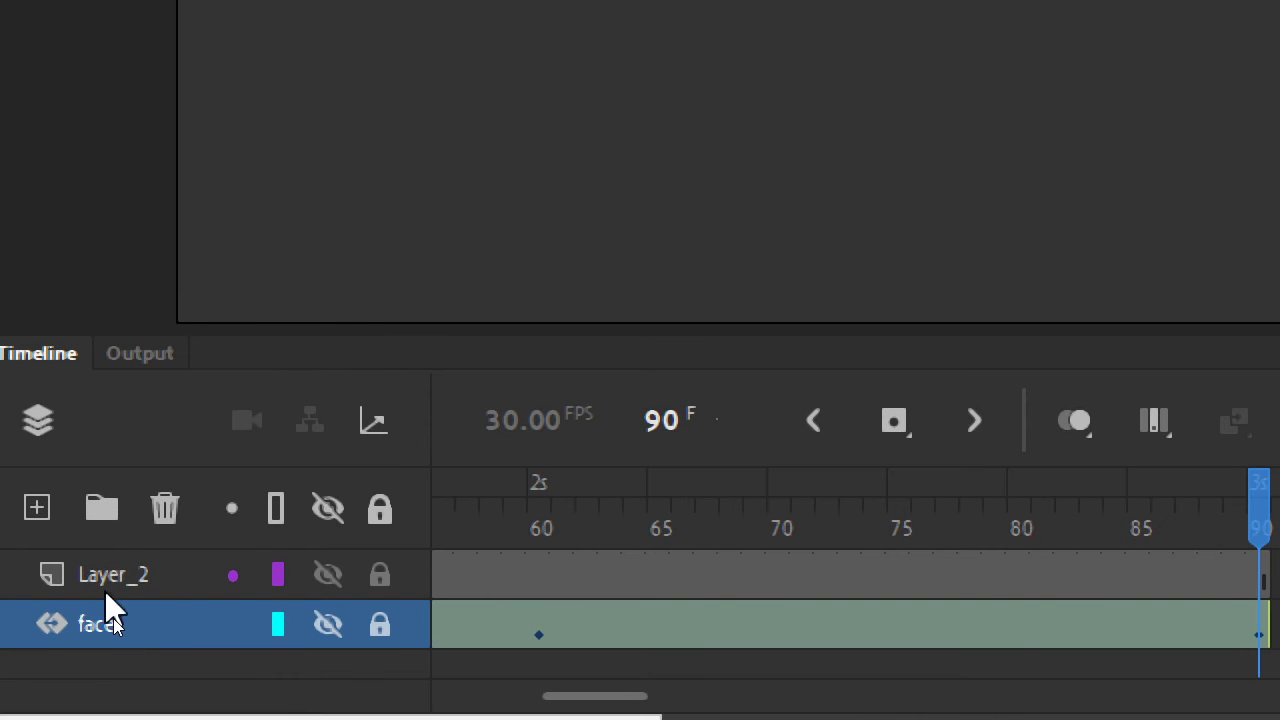
pyautogui.click(114, 580)
pyautogui.doubleClick(114, 580)
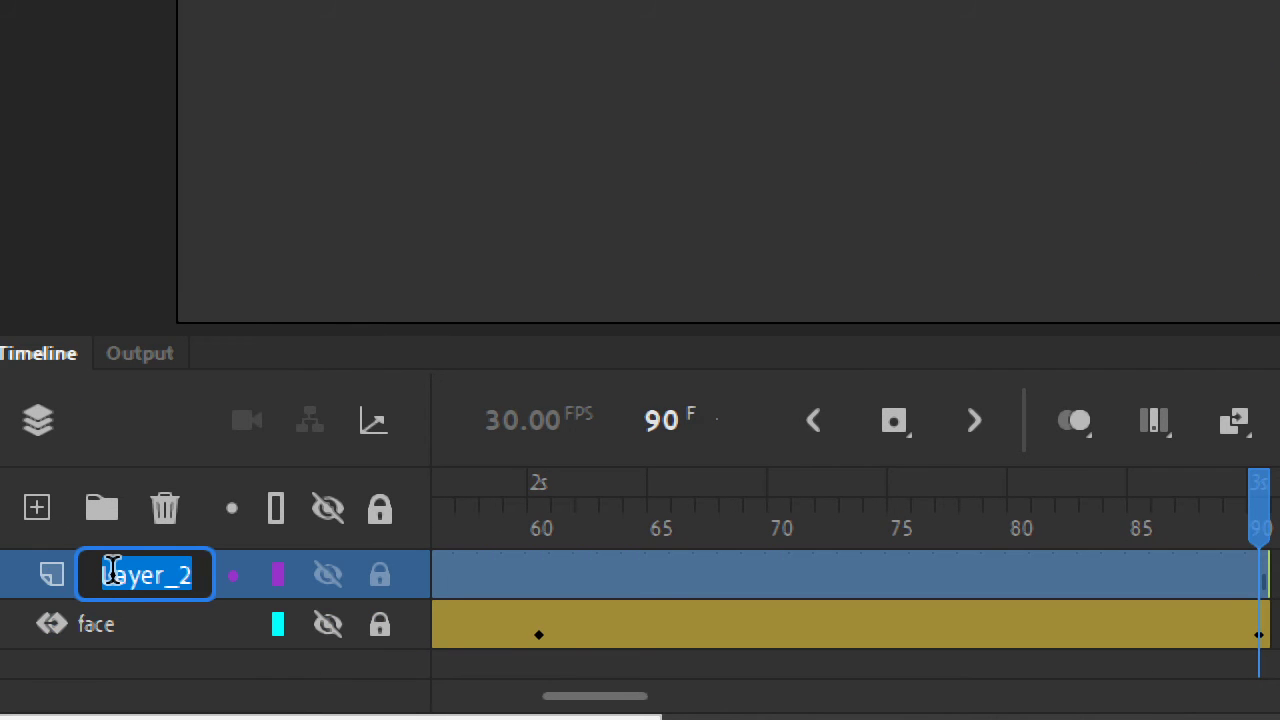
pyautogui.write('person')
pyautogui.press('Return')
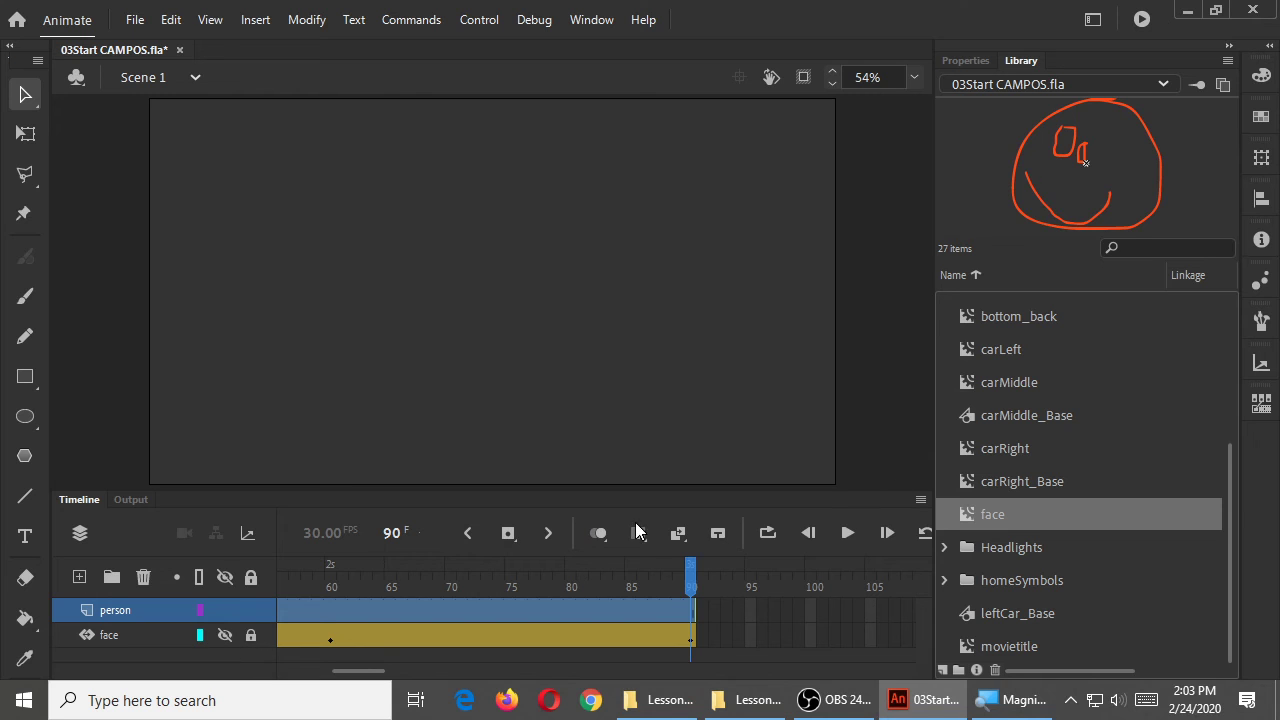
# - Look through the library and preview the car symbols and the footer.png, George_2.png and rachel.png bitmaps
pyautogui.click(1011, 440)
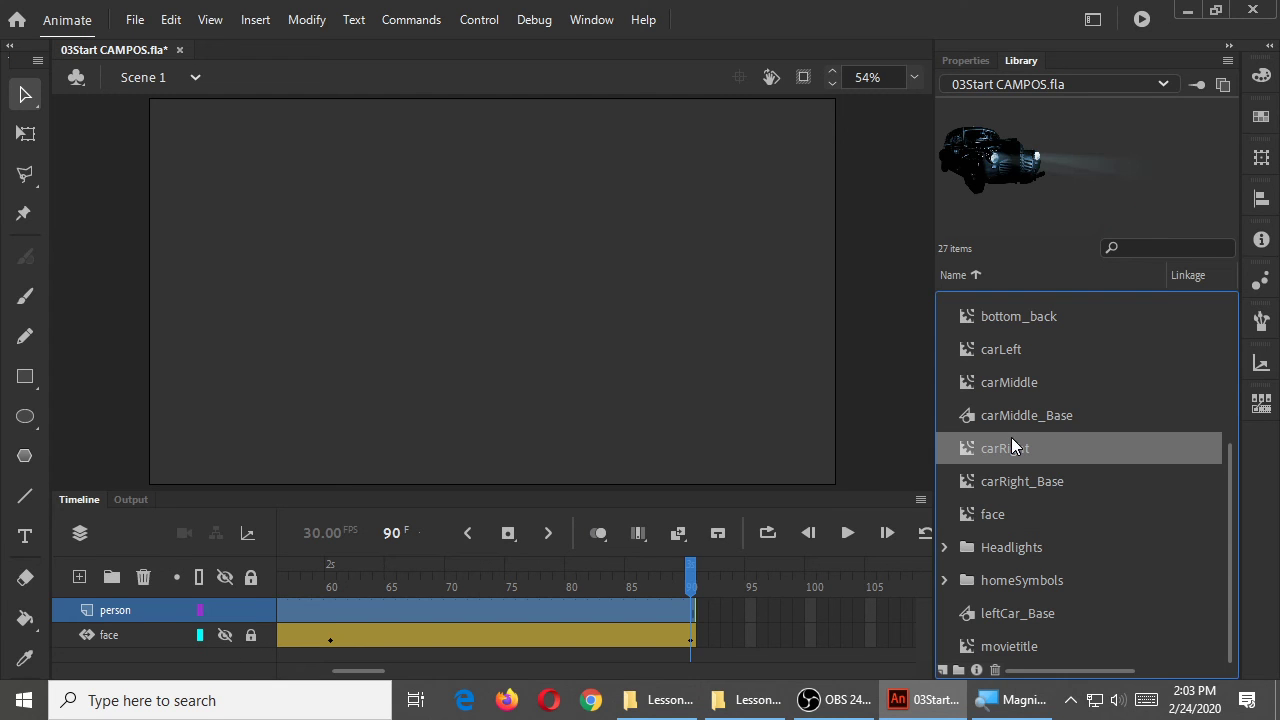
pyautogui.scroll(2, 1011, 437)
pyautogui.scroll(-1, 1011, 437)
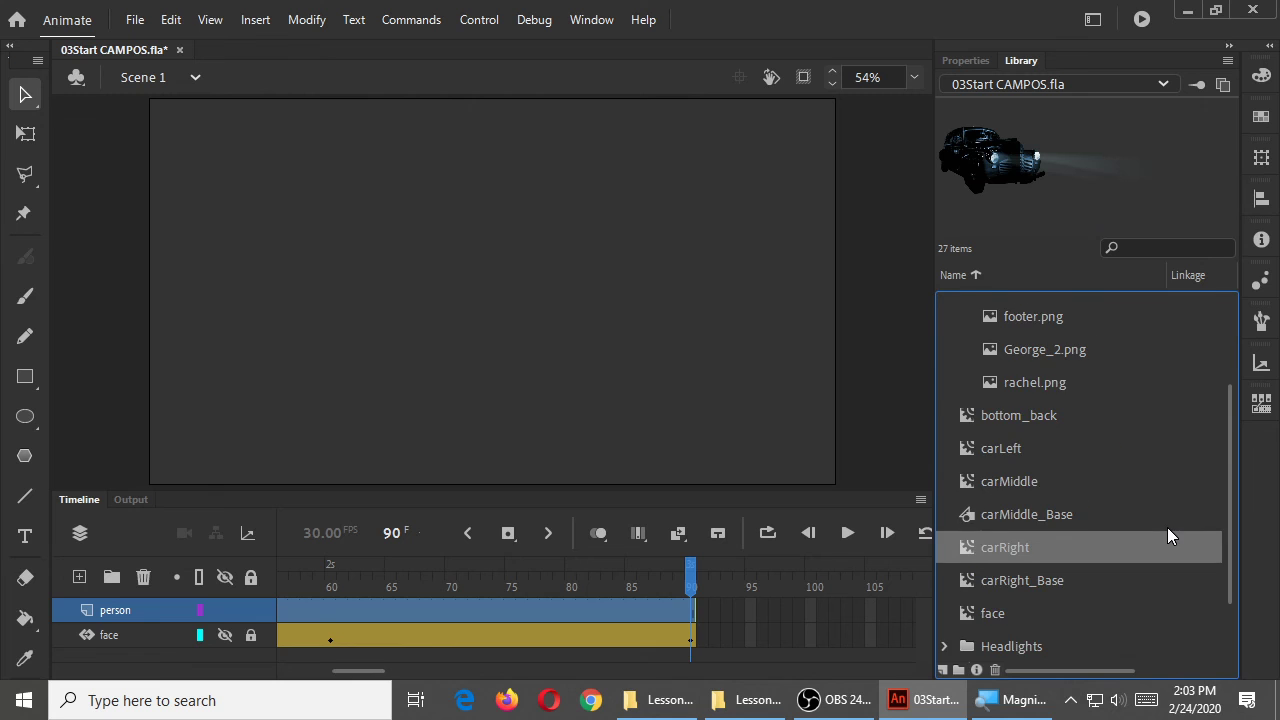
pyautogui.scroll(2, 1167, 537)
pyautogui.click(1032, 506)
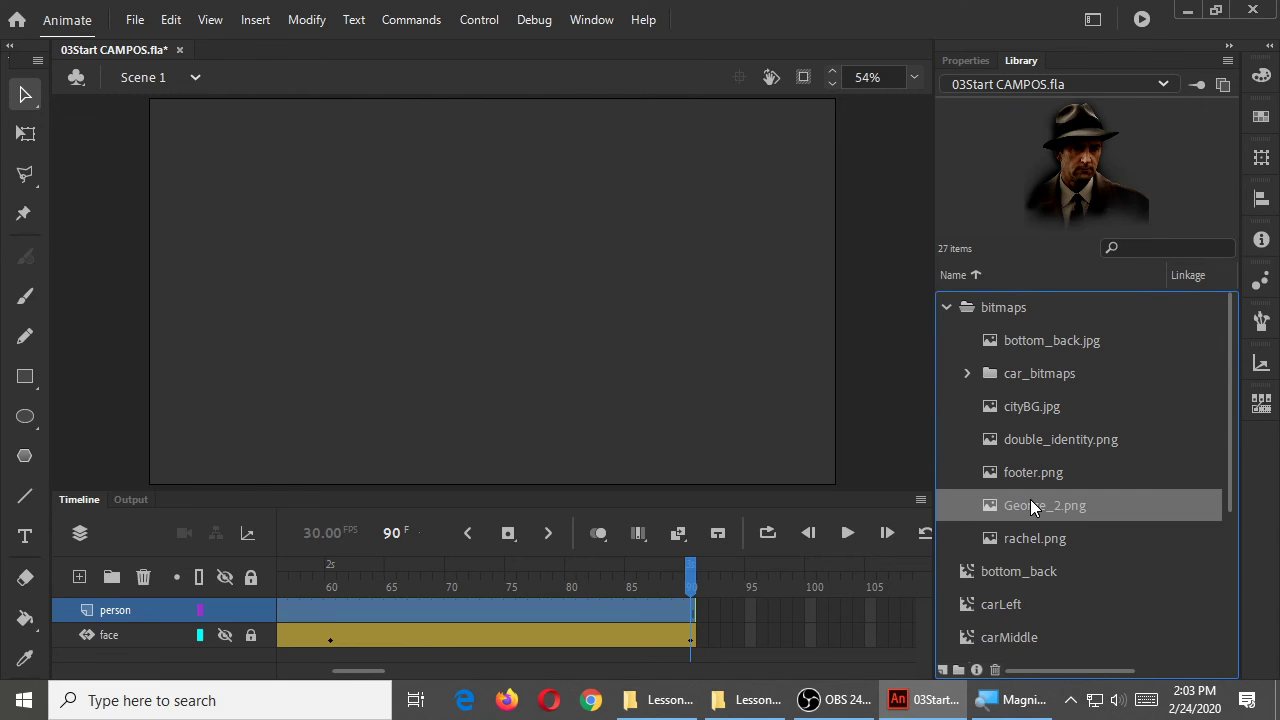
pyautogui.click(1046, 545)
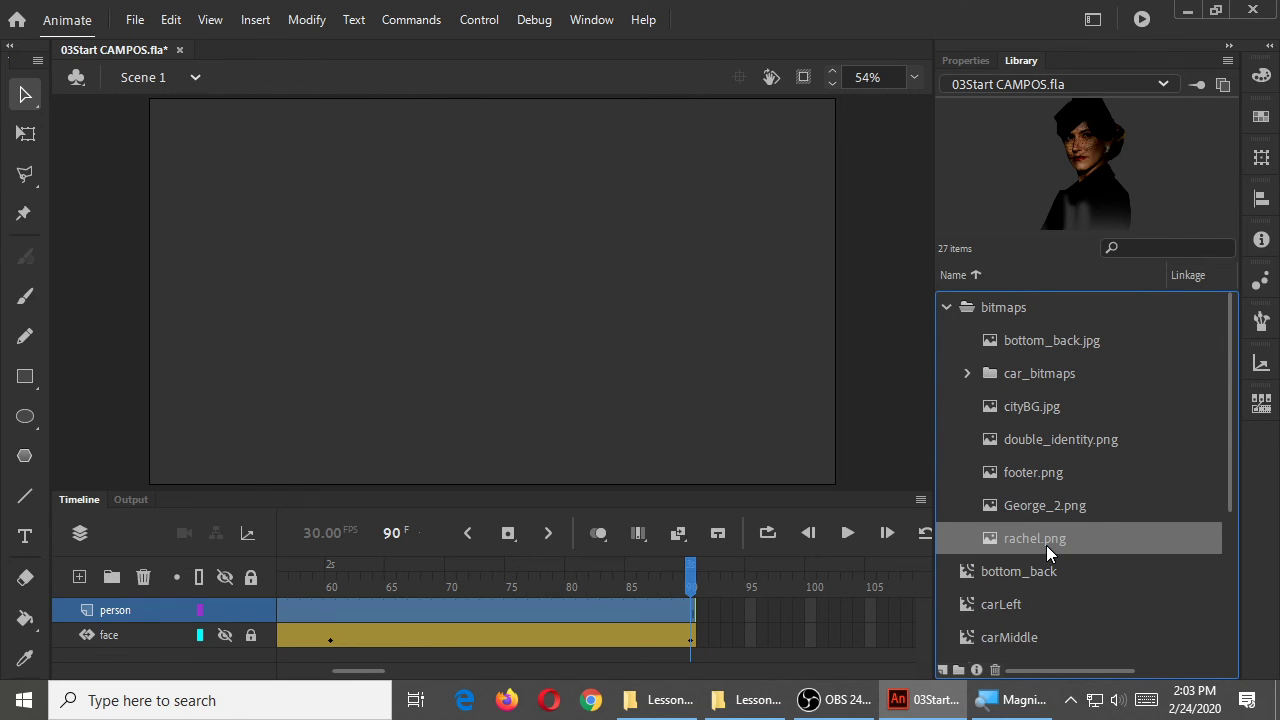
pyautogui.scroll(-2, 1038, 594)
pyautogui.scroll(-1, 1038, 594)
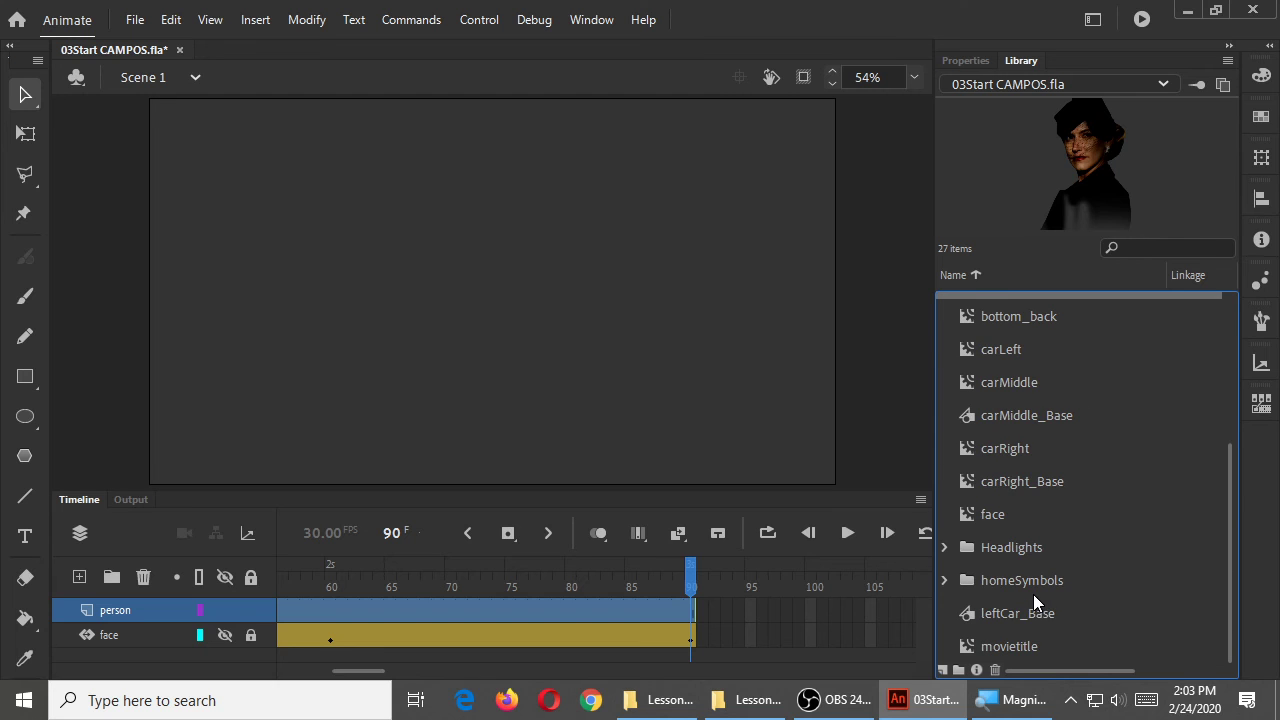
pyautogui.click(1019, 610)
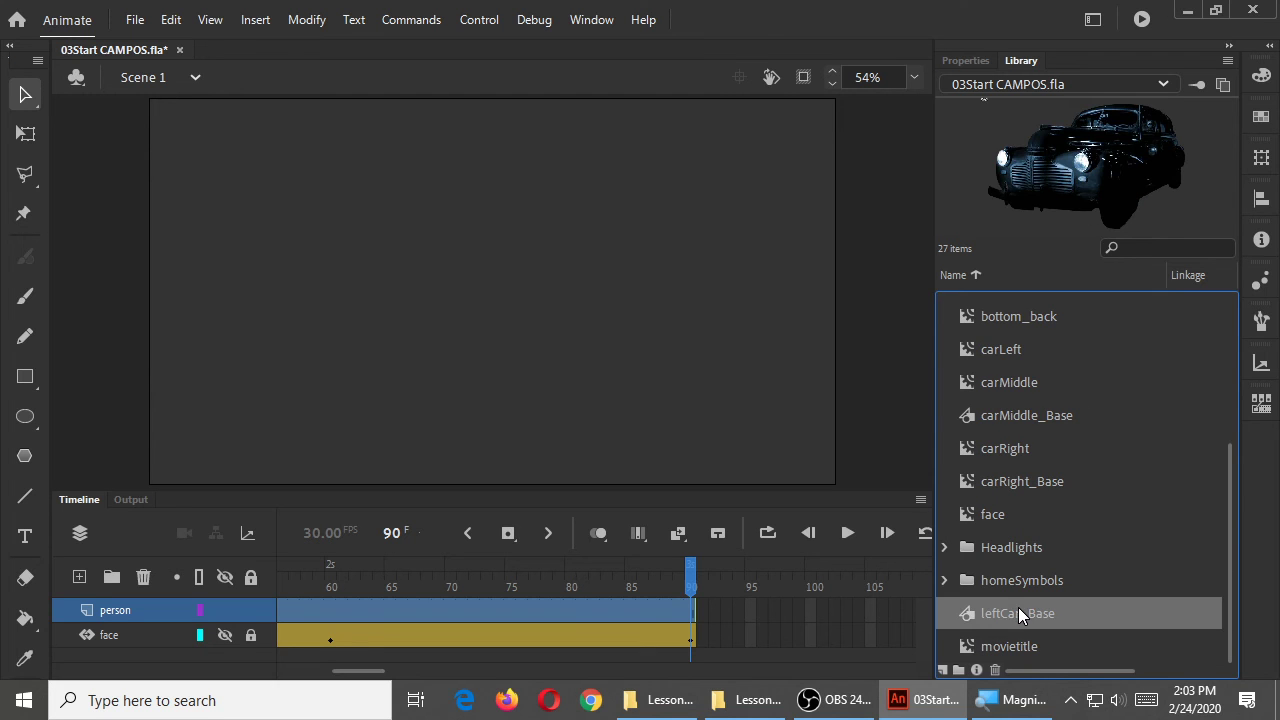
pyautogui.click(1002, 512)
pyautogui.click(1020, 481)
pyautogui.click(1020, 450)
pyautogui.scroll(2, 1021, 540)
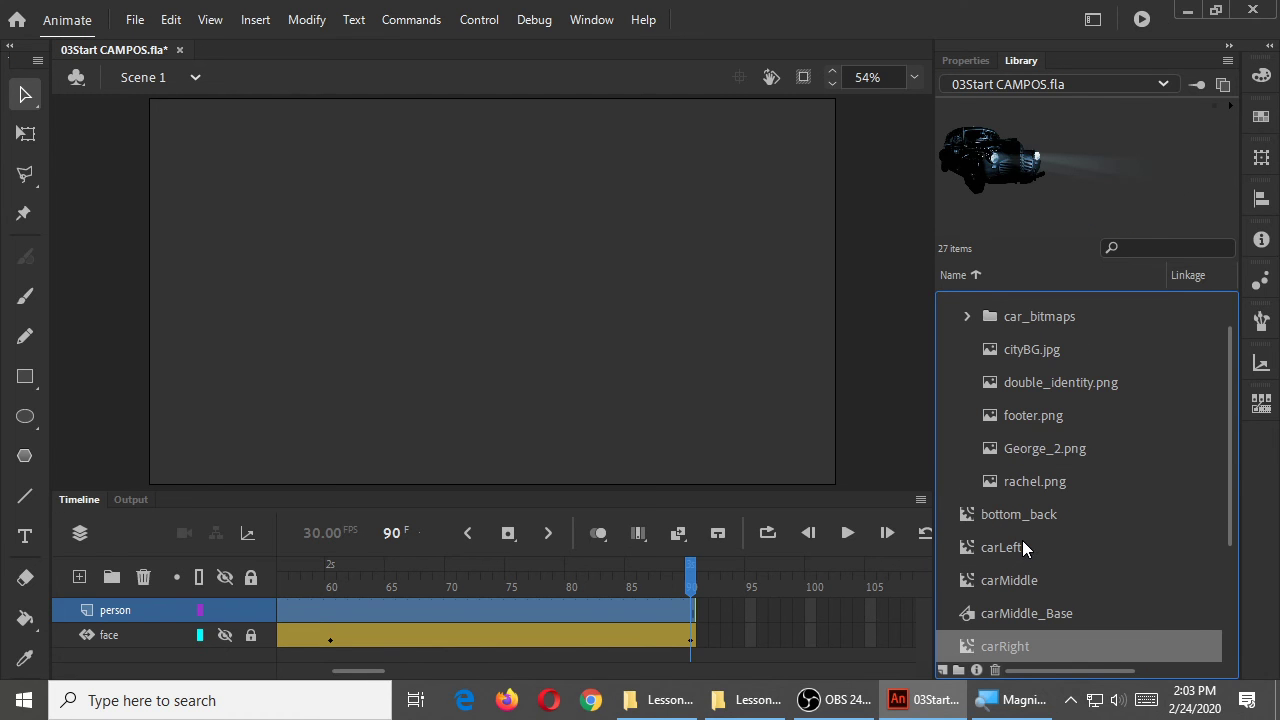
pyautogui.click(1018, 479)
pyautogui.scroll(1, 1063, 556)
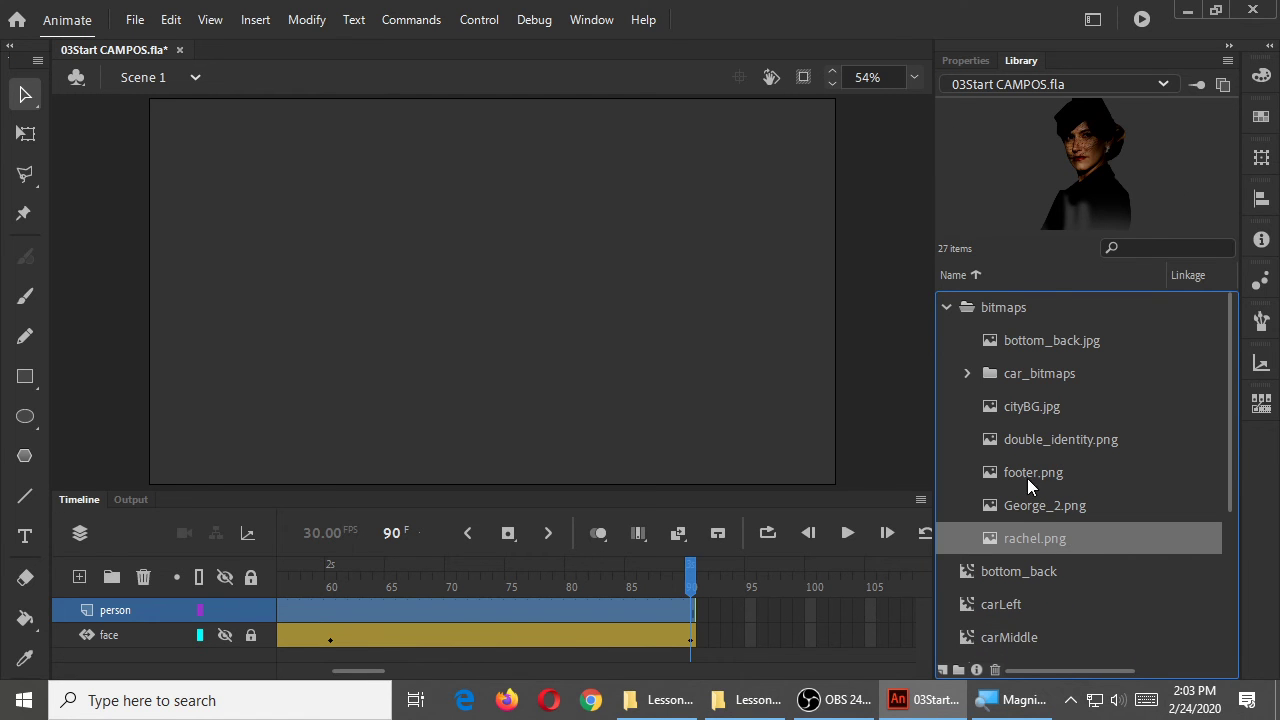
pyautogui.click(1030, 480)
pyautogui.click(1031, 507)
pyautogui.click(1030, 537)
pyautogui.click(1029, 509)
# - Place the rachel.png bitmap from the library near the middle of the stage on the person layer
pyautogui.click(1062, 538)
pyautogui.moveTo(1087, 545); pyautogui.dragTo(514, 282)
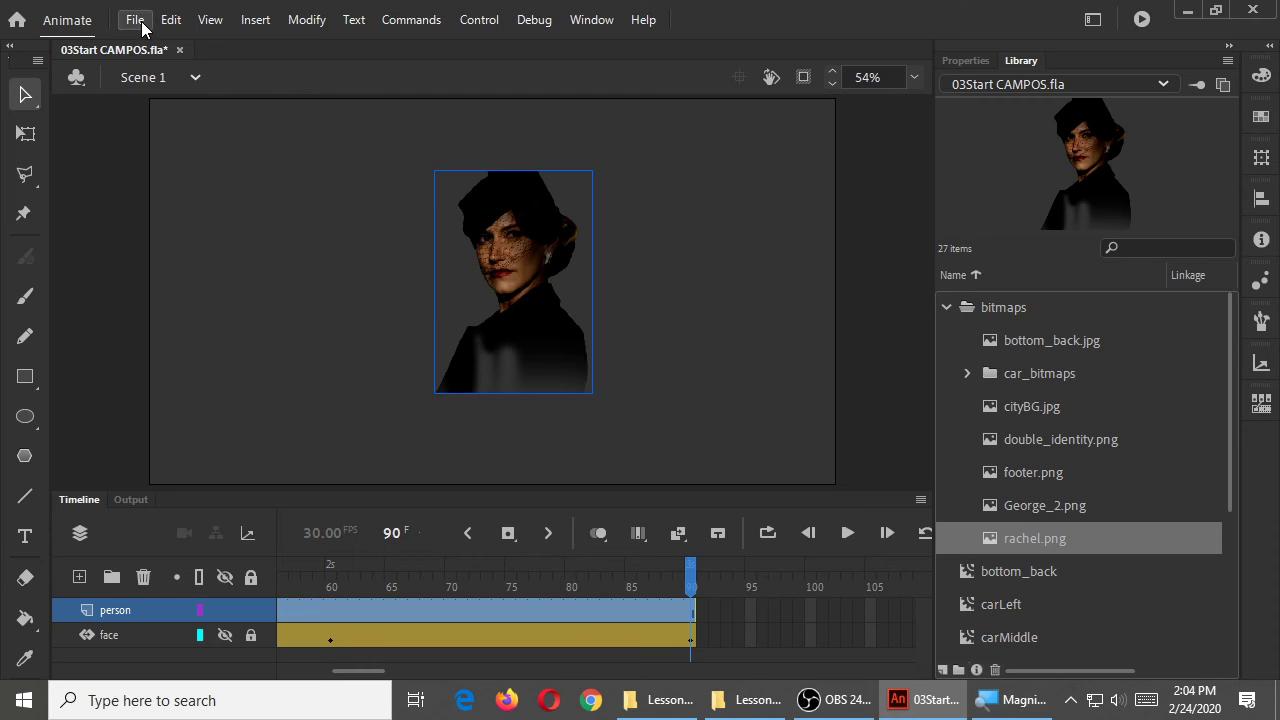
pyautogui.click(136, 20)
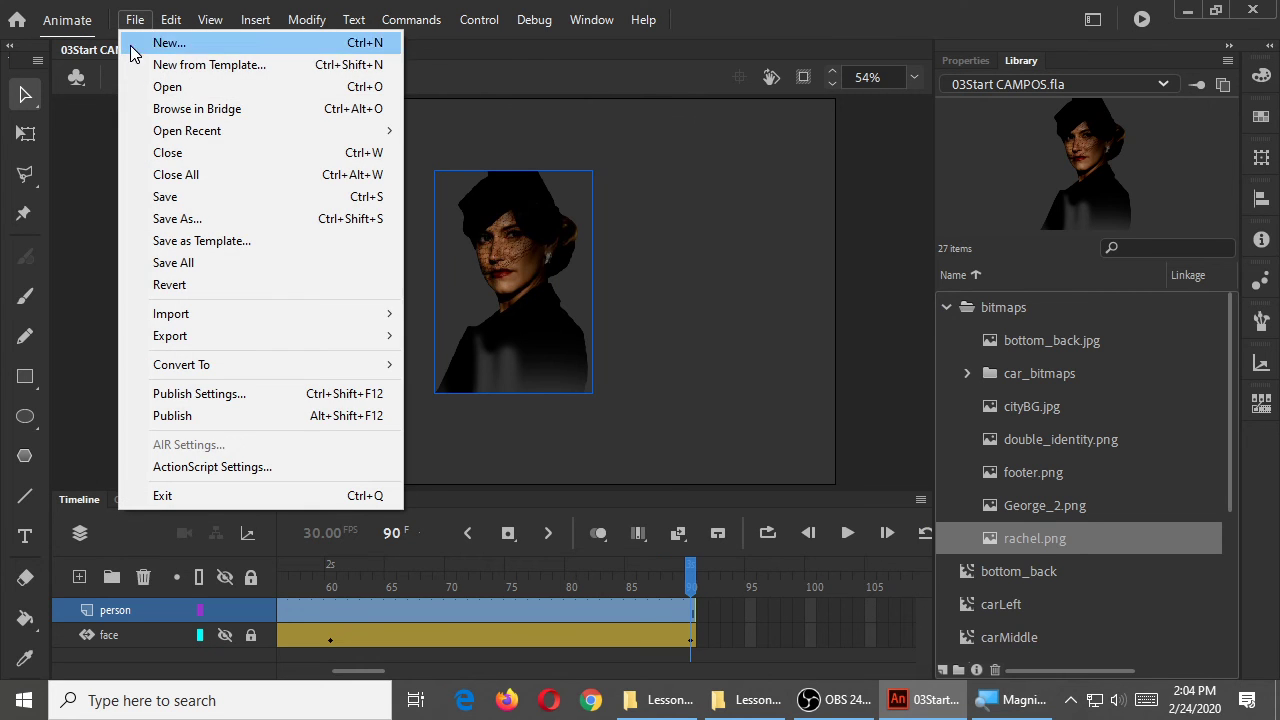
pyautogui.moveTo(222, 314)
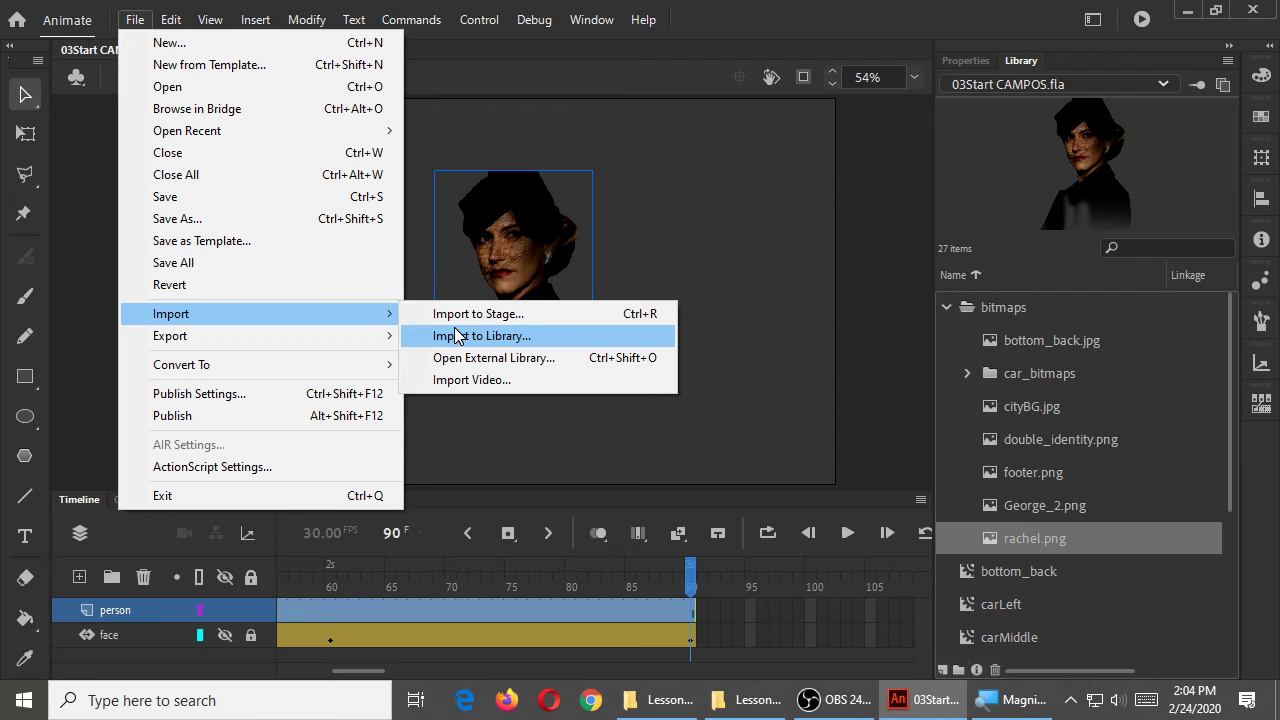
pyautogui.click(675, 196)
# - Move the rachel.png bitmap to the stage's left part and begin converting it to a symbol
pyautogui.moveTo(538, 240); pyautogui.dragTo(262, 285)
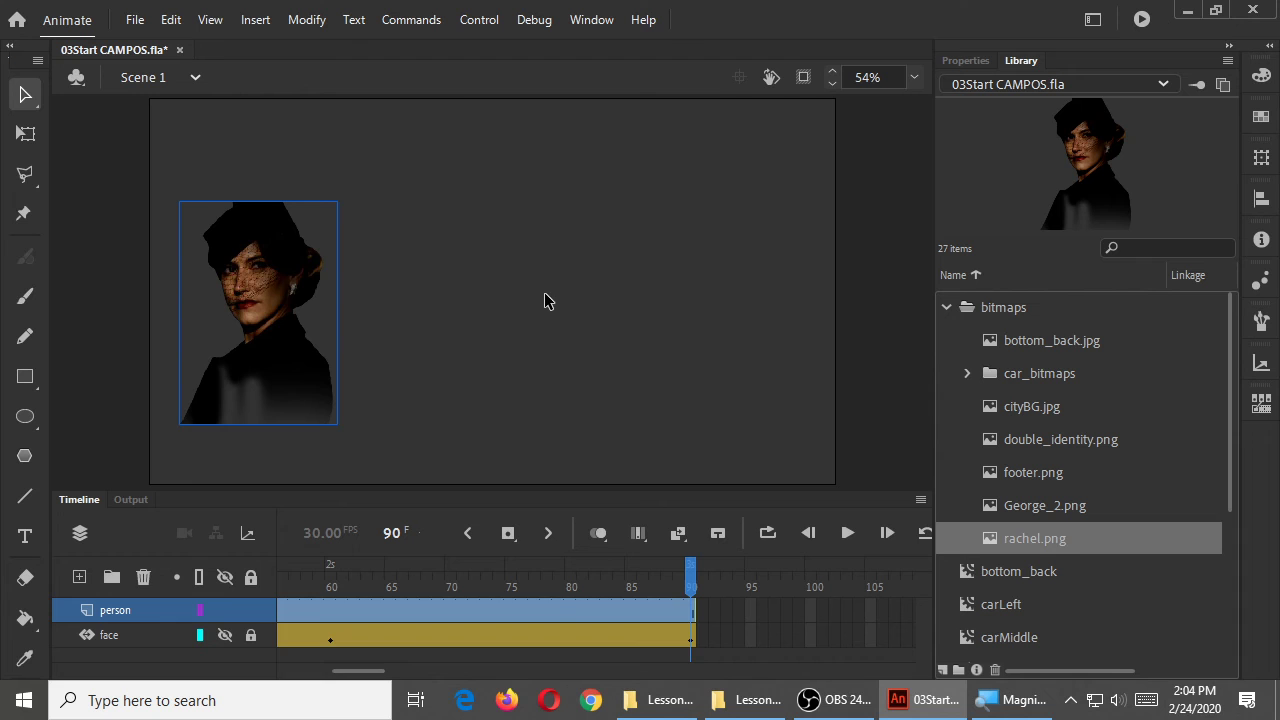
pyautogui.rightClick(275, 267)
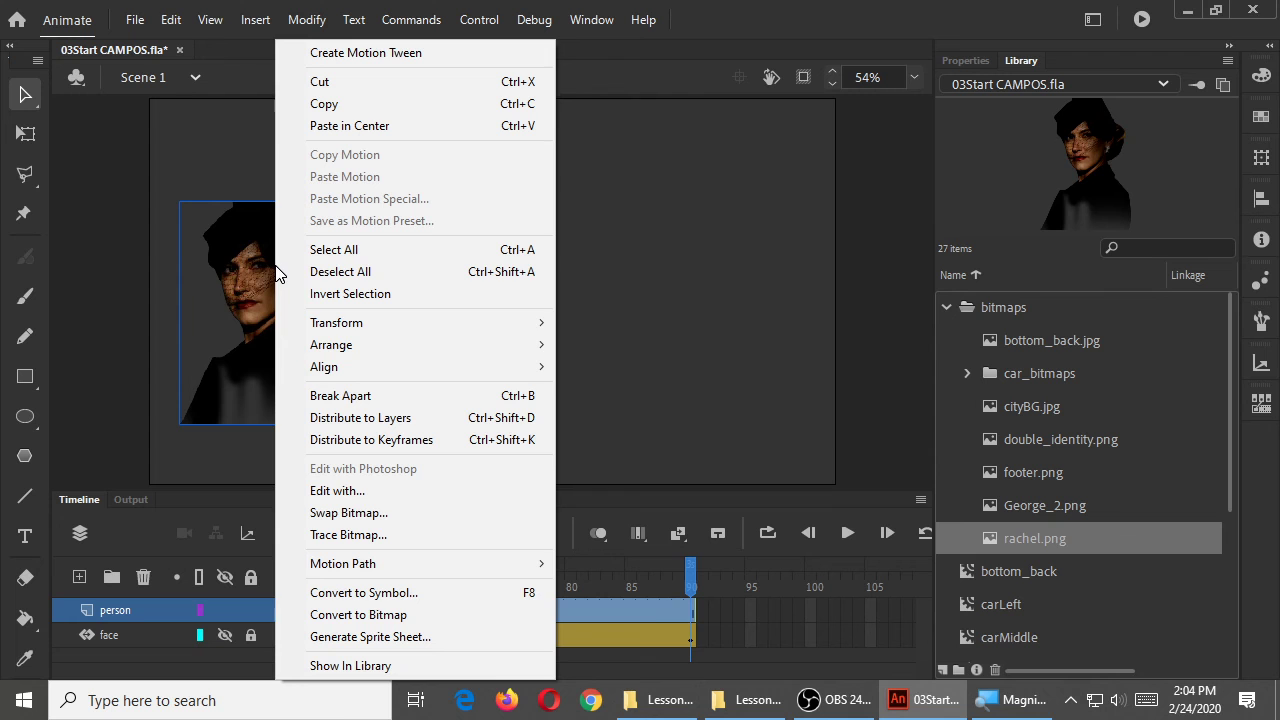
pyautogui.click(435, 592)
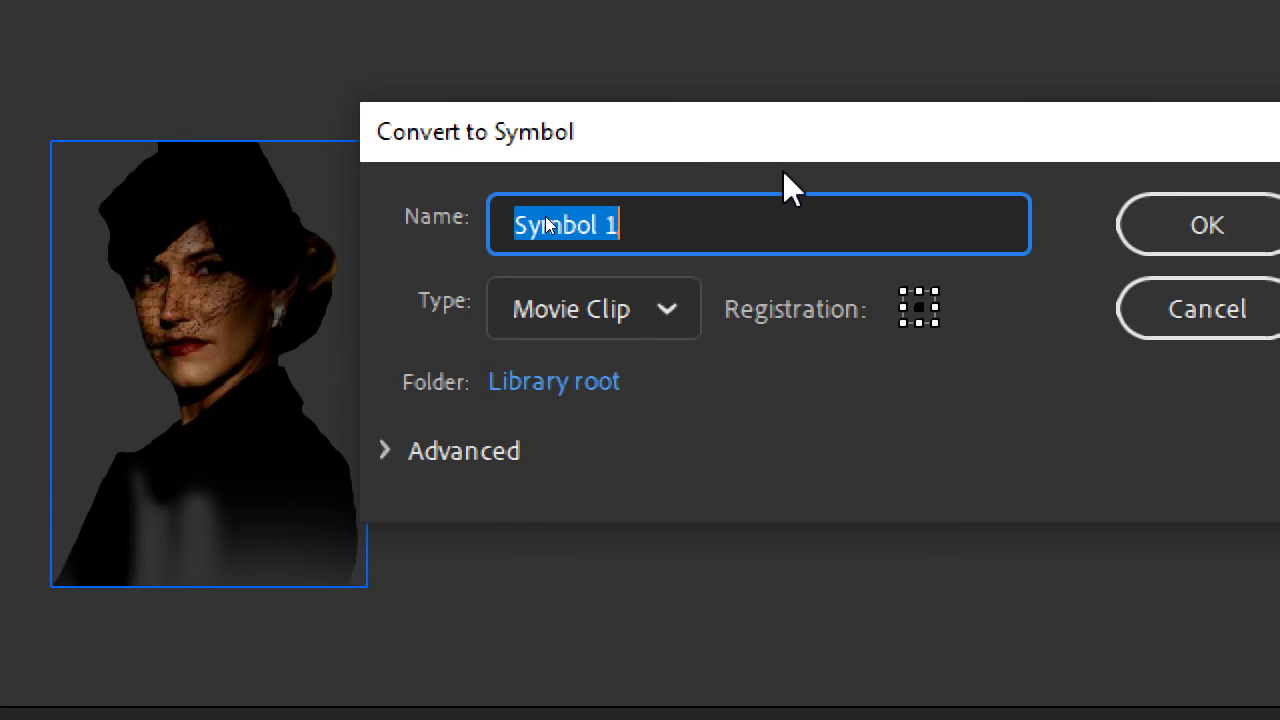
# - Keep the new symbol's type as Movie Clip and name it mcRachel
pyautogui.click(652, 314)
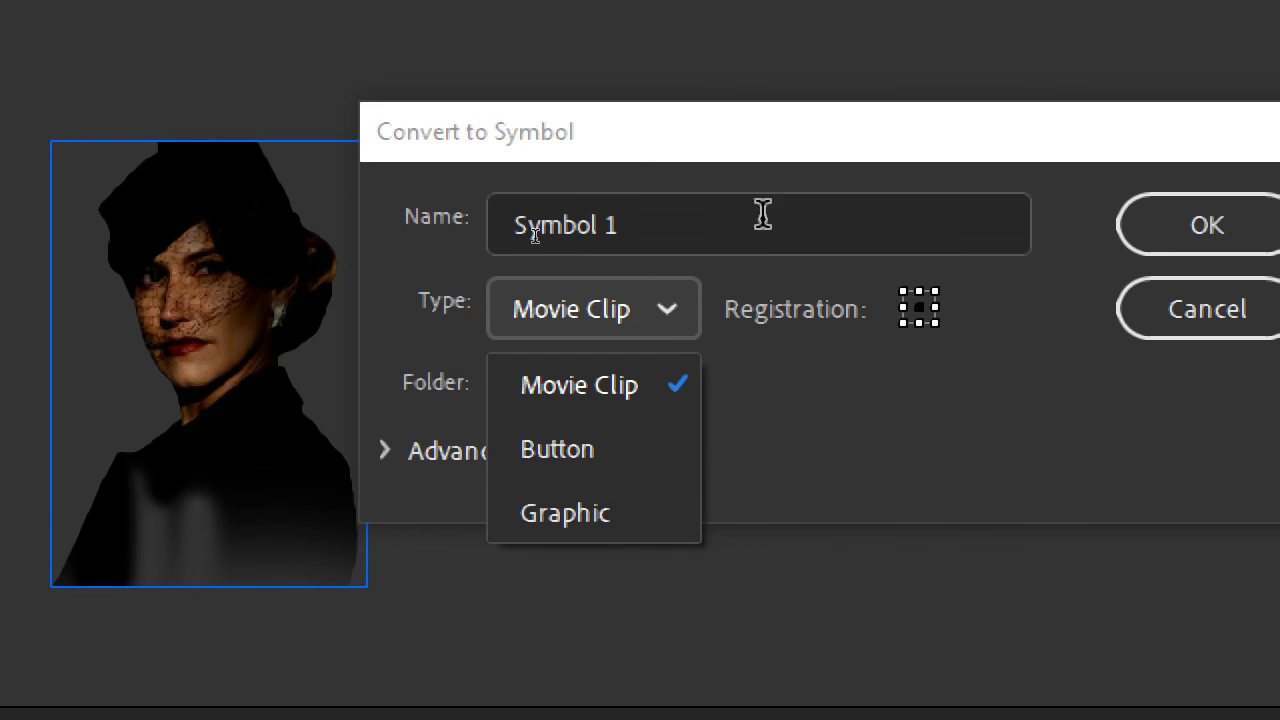
pyautogui.click(694, 212)
pyautogui.click(684, 217)
pyautogui.press('BackSpace')
pyautogui.press('BackSpace')
pyautogui.press('BackSpace')
pyautogui.press('BackSpace')
pyautogui.press('BackSpace')
pyautogui.press('BackSpace')
pyautogui.press('BackSpace')
pyautogui.press('BackSpace')
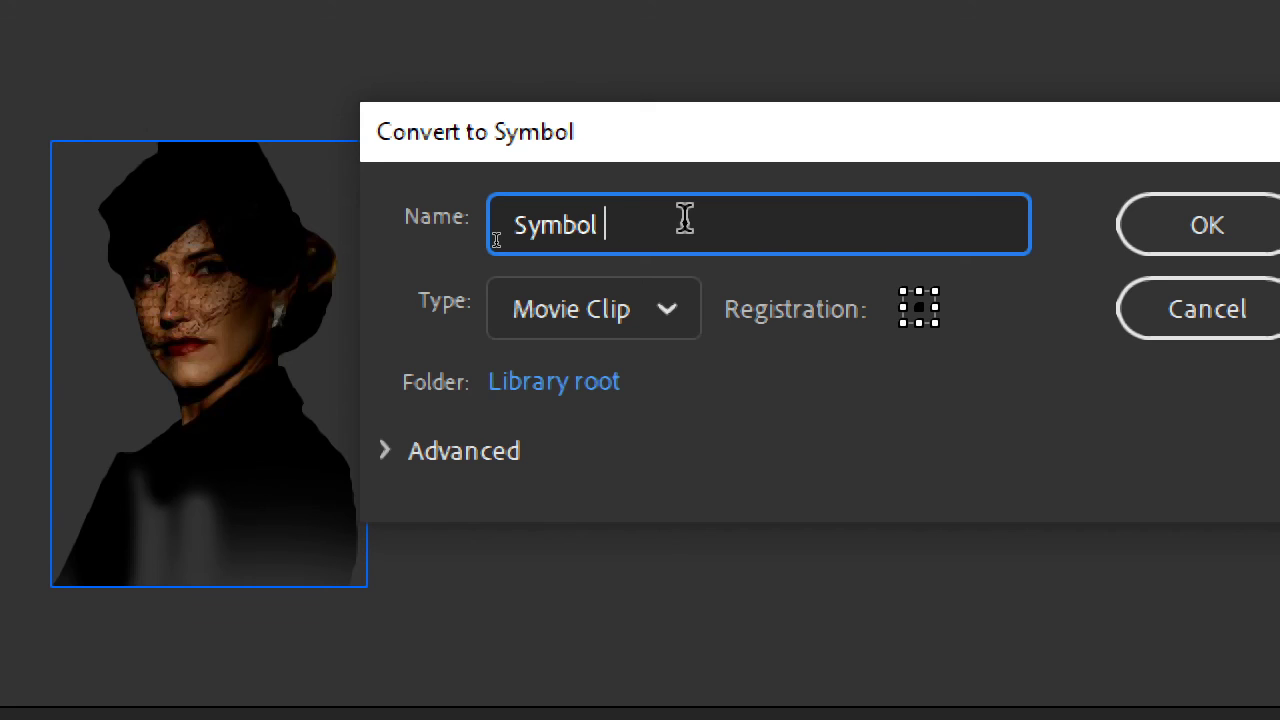
pyautogui.write('mc')
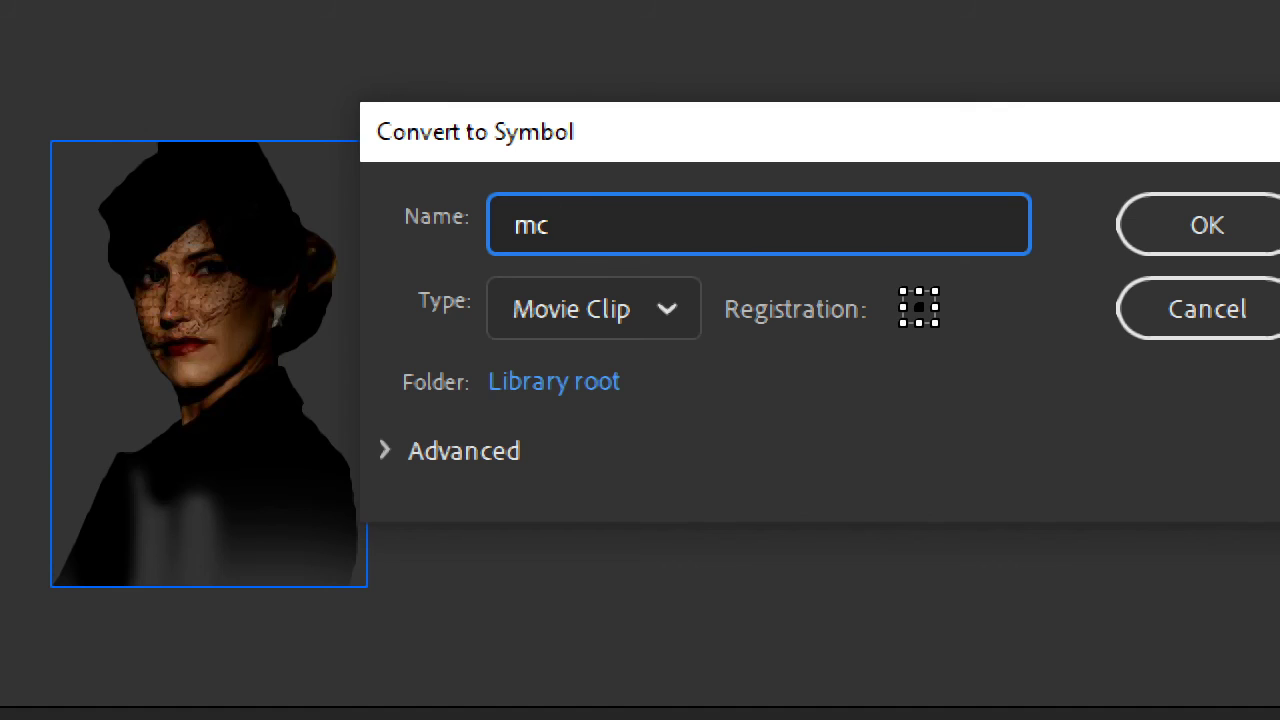
pyautogui.write('Rachel')
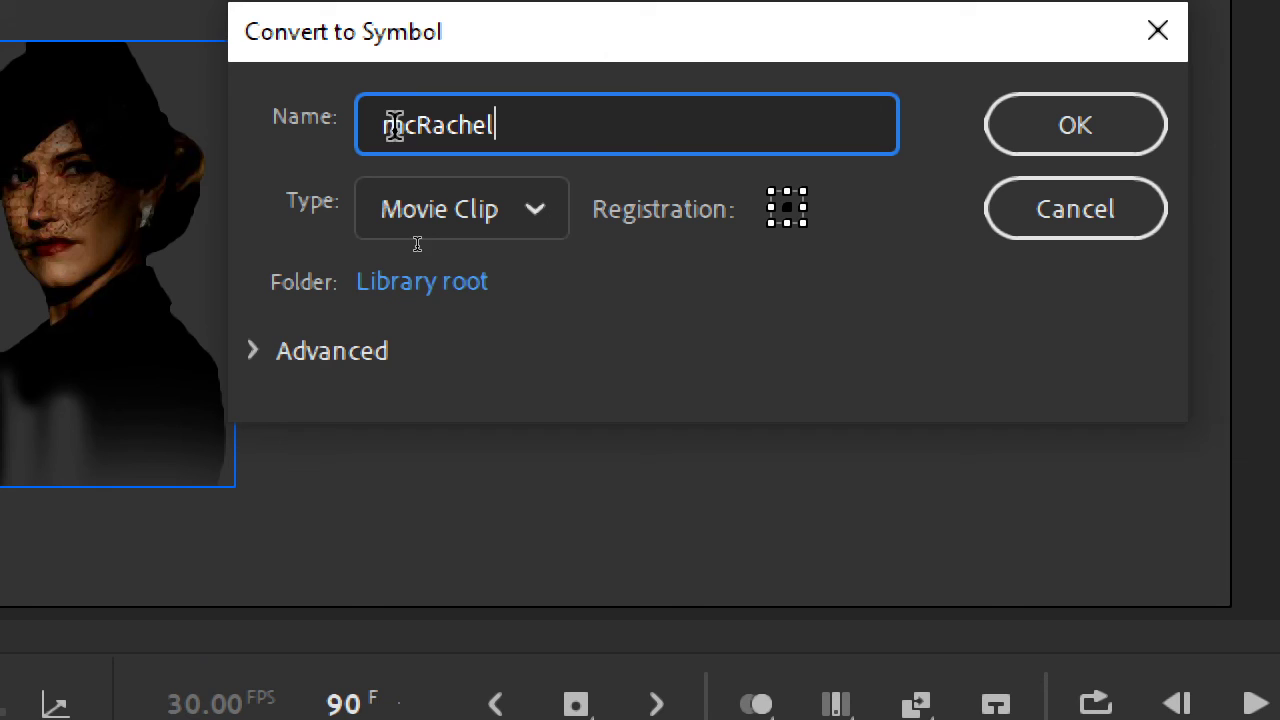
# - Set the symbol's registration point to bottom centre and create the mcRachel movie clip
pyautogui.moveTo(412, 126); pyautogui.dragTo(363, 126)
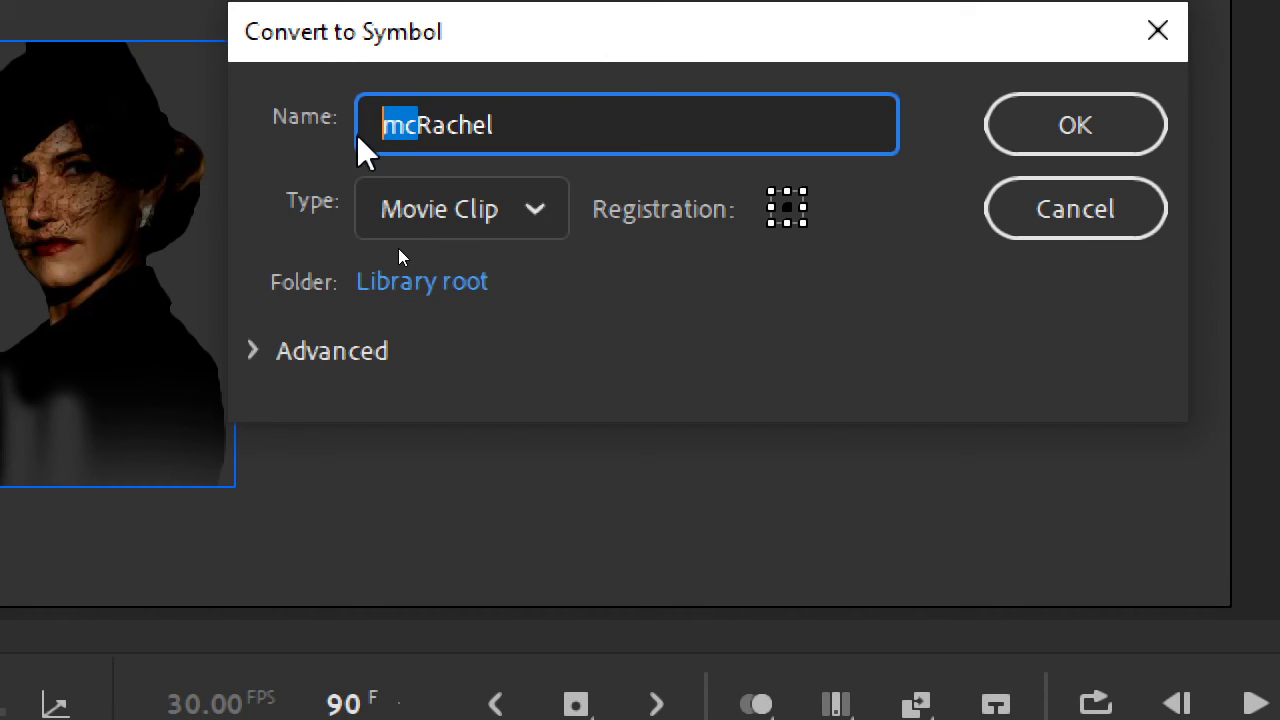
pyautogui.click(597, 126)
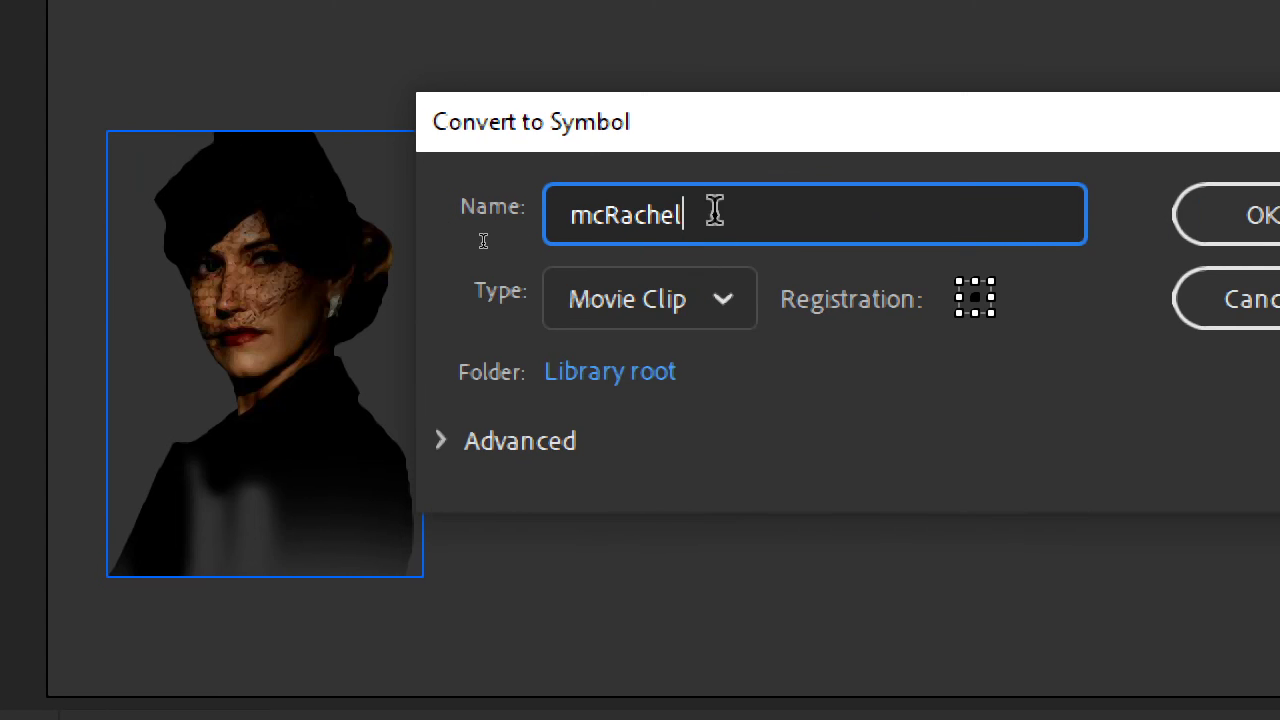
pyautogui.doubleClick(710, 213)
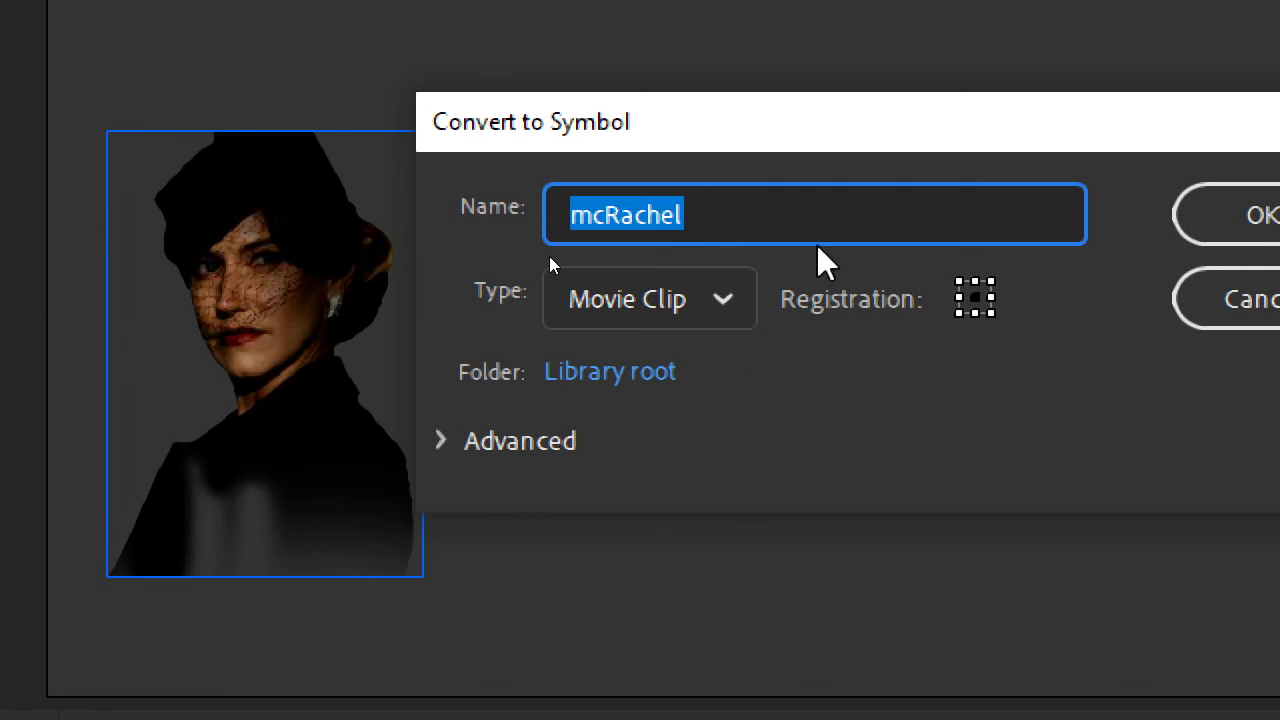
pyautogui.click(975, 314)
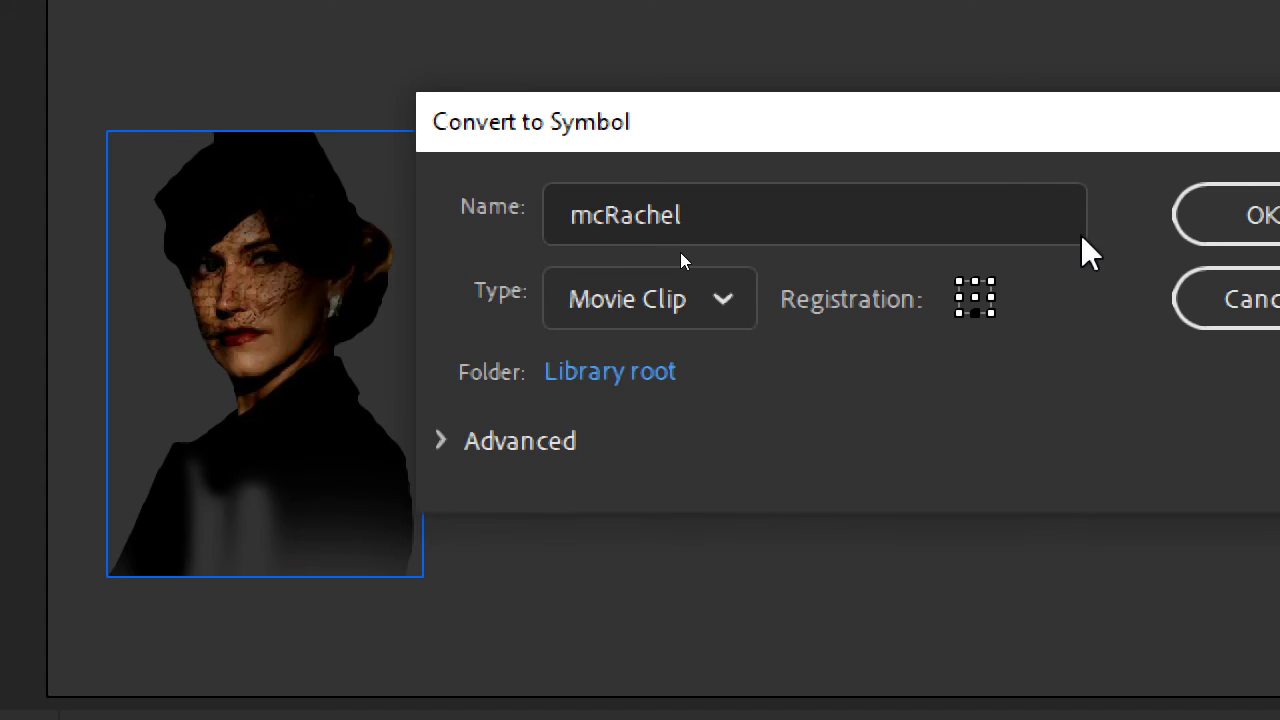
pyautogui.click(1188, 226)
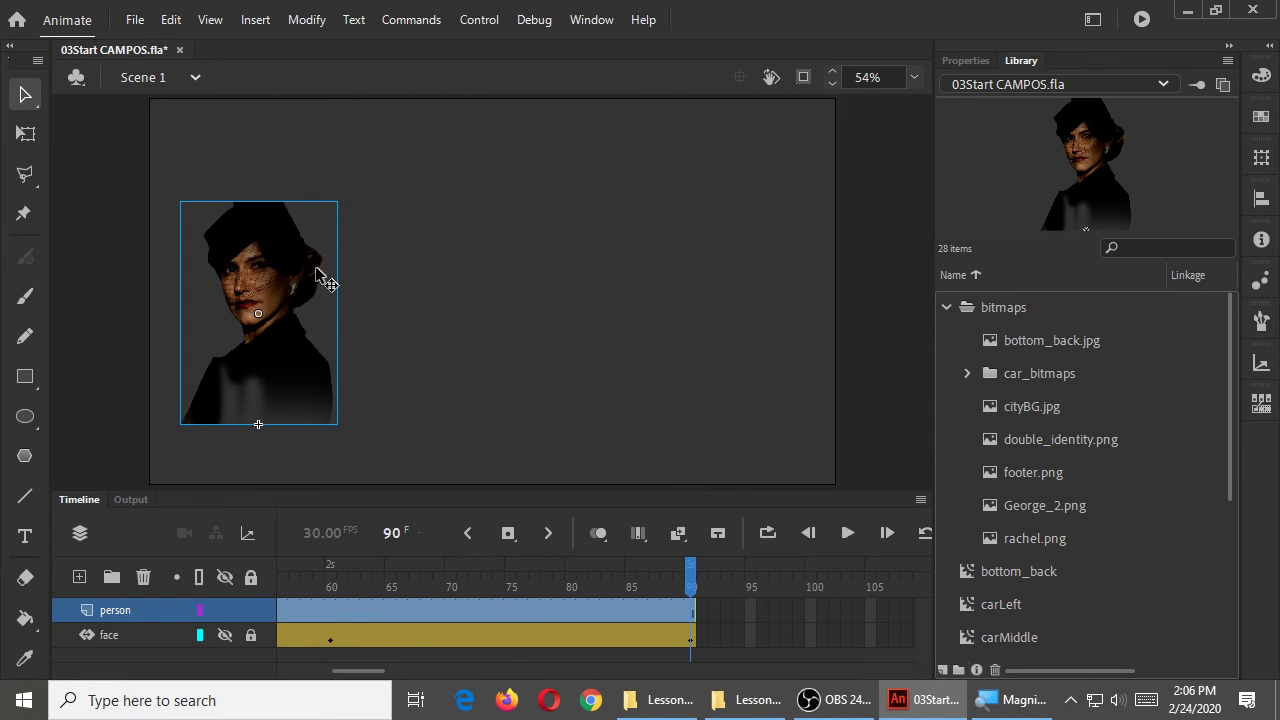
# - Move the mcRachel clip to the middle of the stage
pyautogui.moveTo(354, 297); pyautogui.dragTo(494, 343)
pyautogui.moveTo(397, 298); pyautogui.dragTo(568, 283)
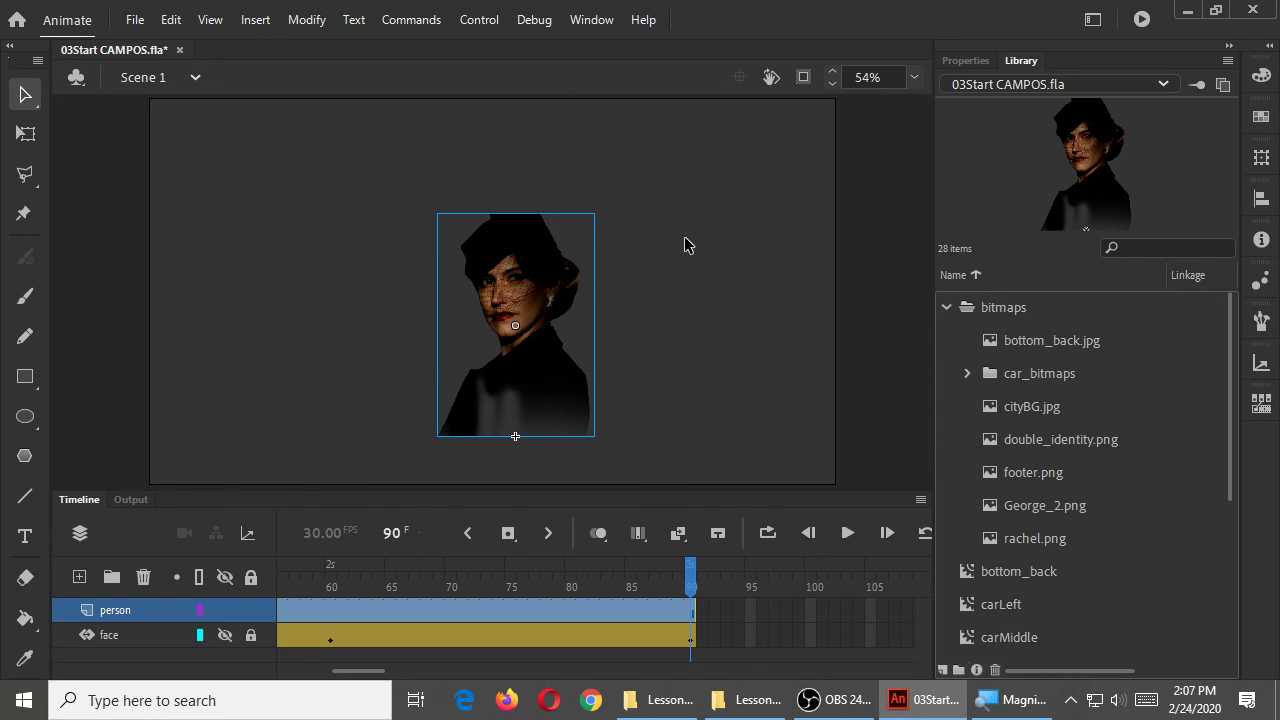
pyautogui.moveTo(544, 354); pyautogui.dragTo(513, 373)
# - Create a motion tween for the mcRachel clip from frame 1 of the person layer
pyautogui.moveTo(358, 670); pyautogui.dragTo(271, 688)
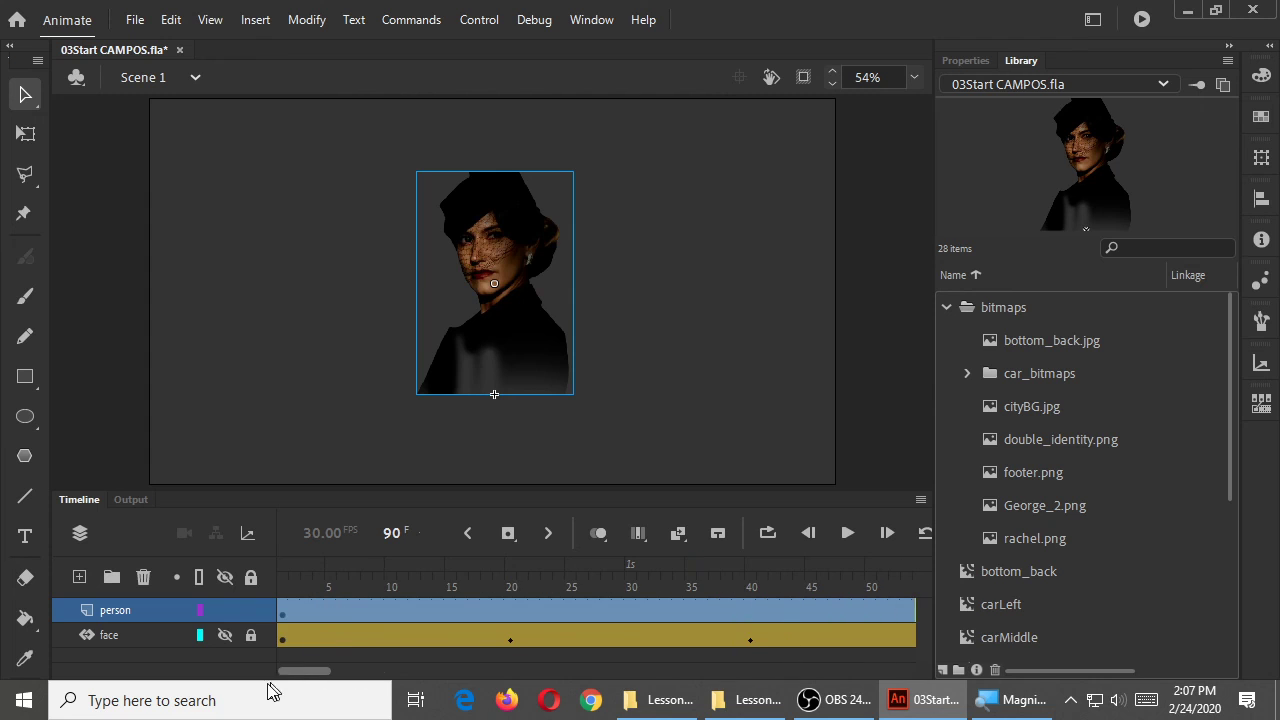
pyautogui.click(282, 614)
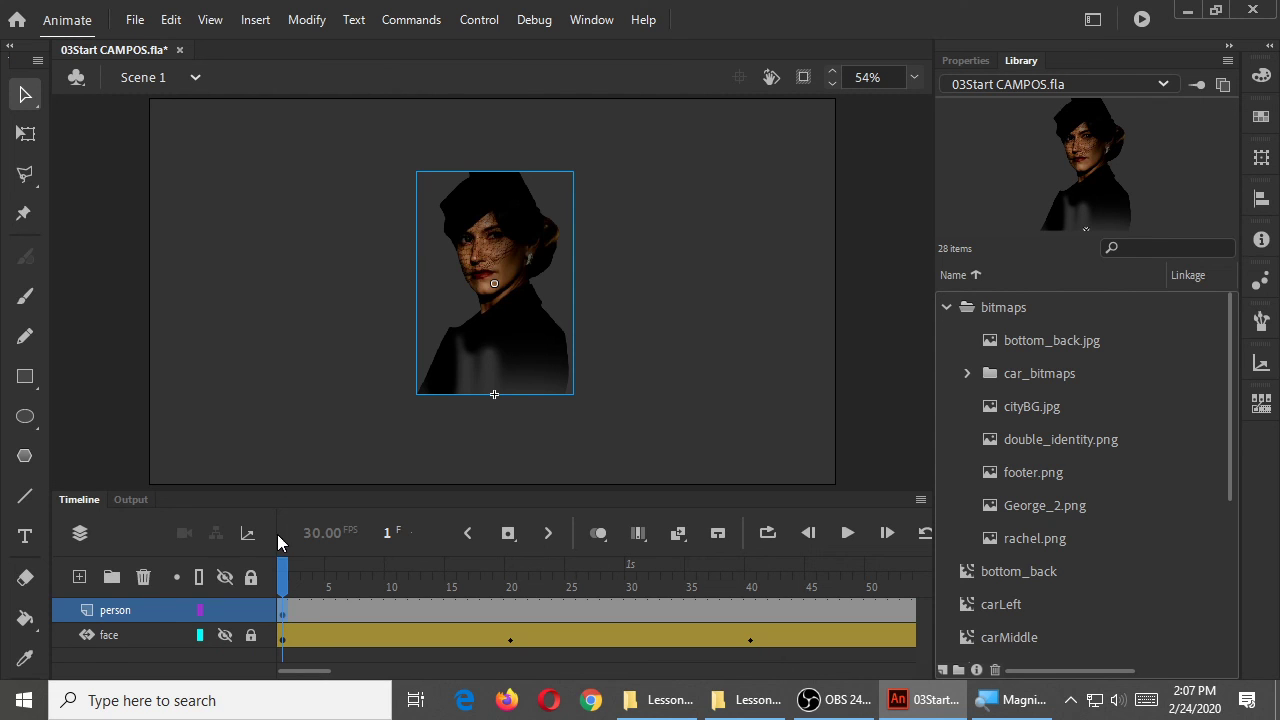
pyautogui.rightClick(490, 354)
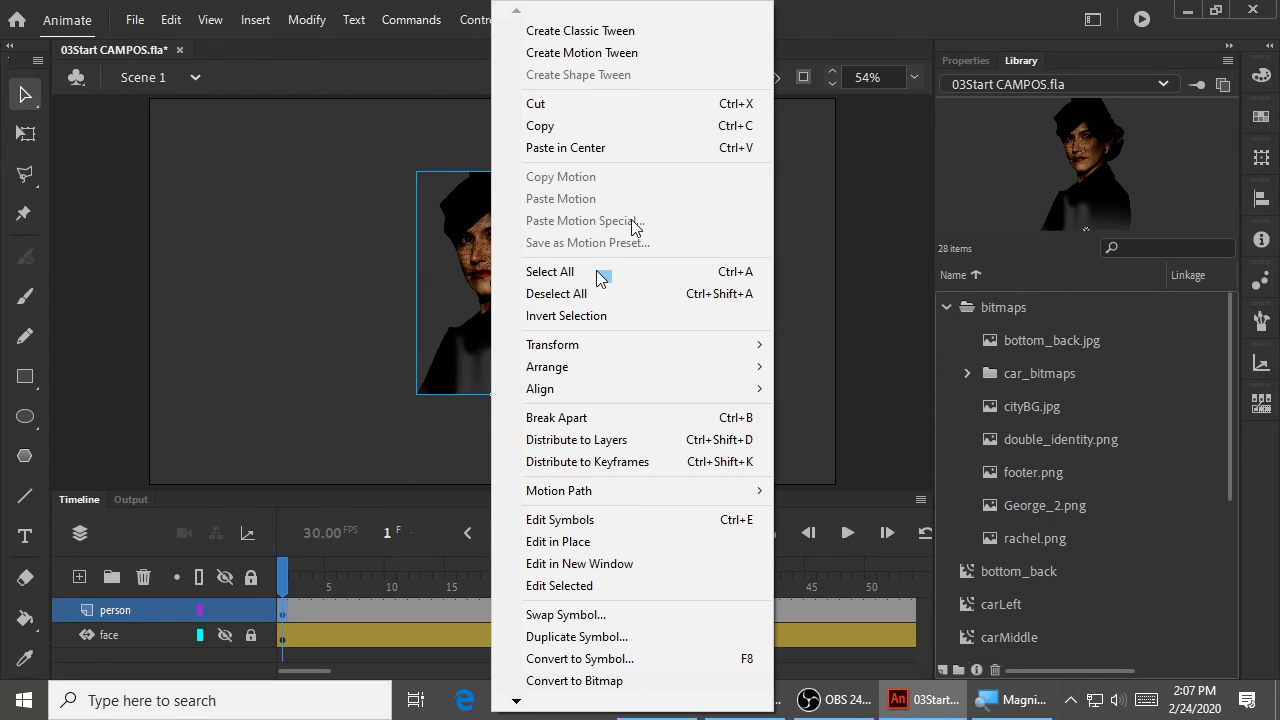
pyautogui.click(633, 60)
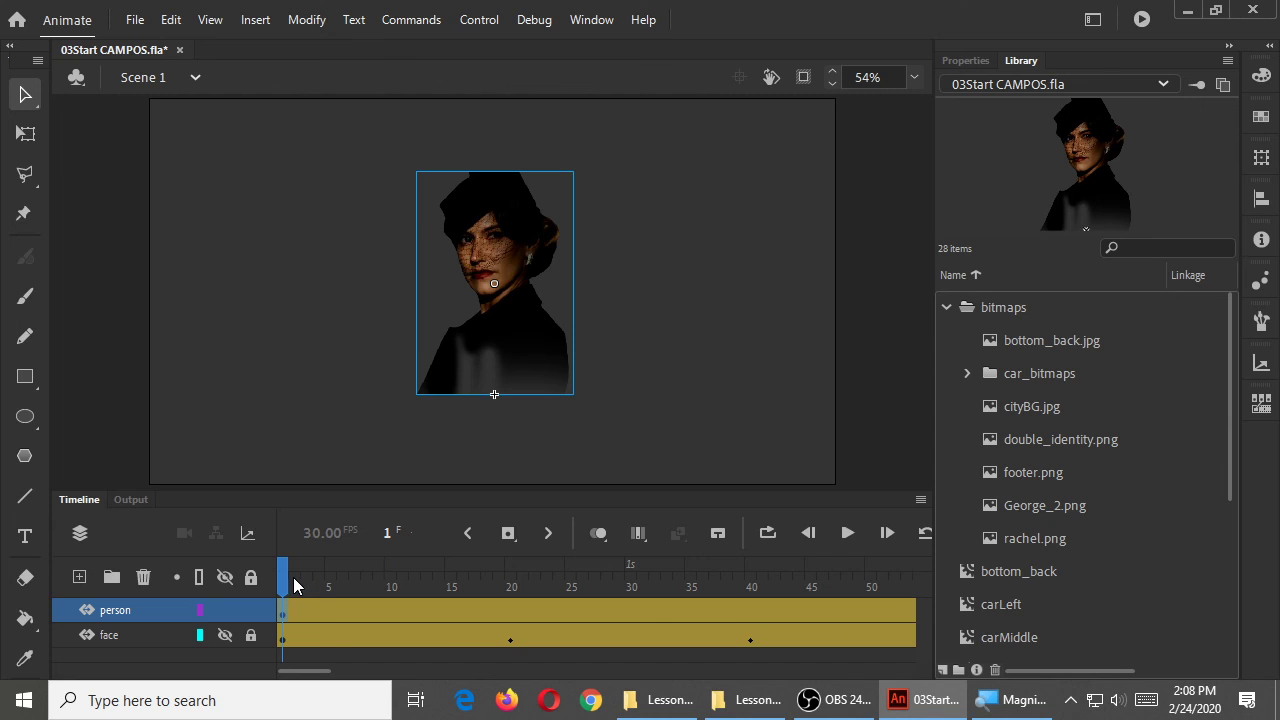
# - At frame 30 of the person layer, enlarge the mcRachel clip with Free Transform to almost the full stage height
pyautogui.moveTo(293, 577); pyautogui.dragTo(285, 617)
pyautogui.moveTo(286, 586); pyautogui.dragTo(631, 588)
pyautogui.click(630, 612)
pyautogui.click(522, 350)
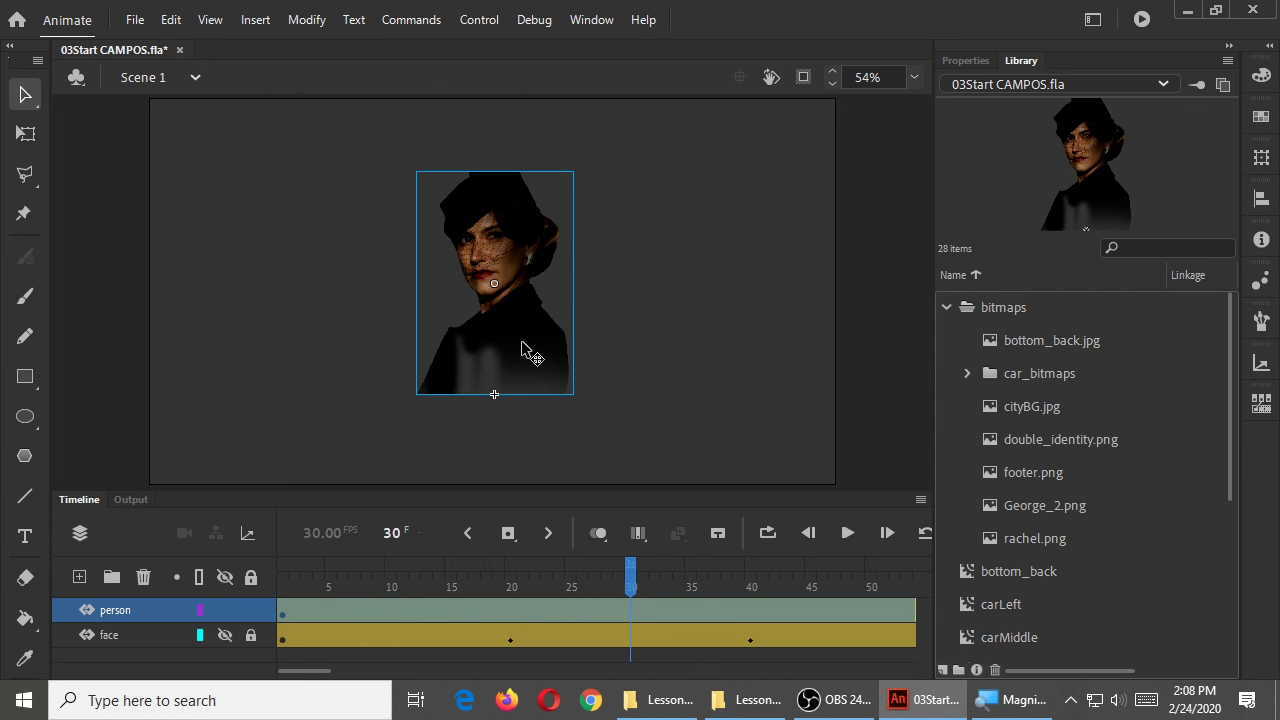
pyautogui.click(27, 138)
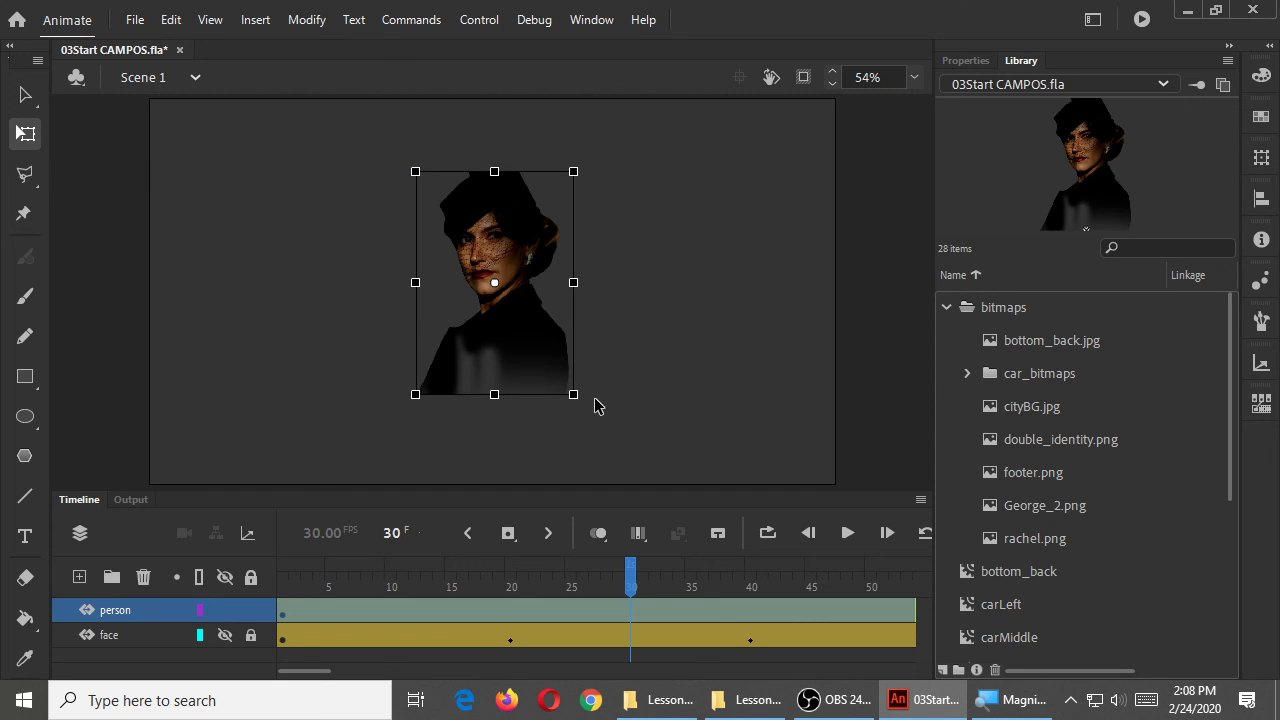
pyautogui.moveTo(573, 394); pyautogui.dragTo(714, 474)
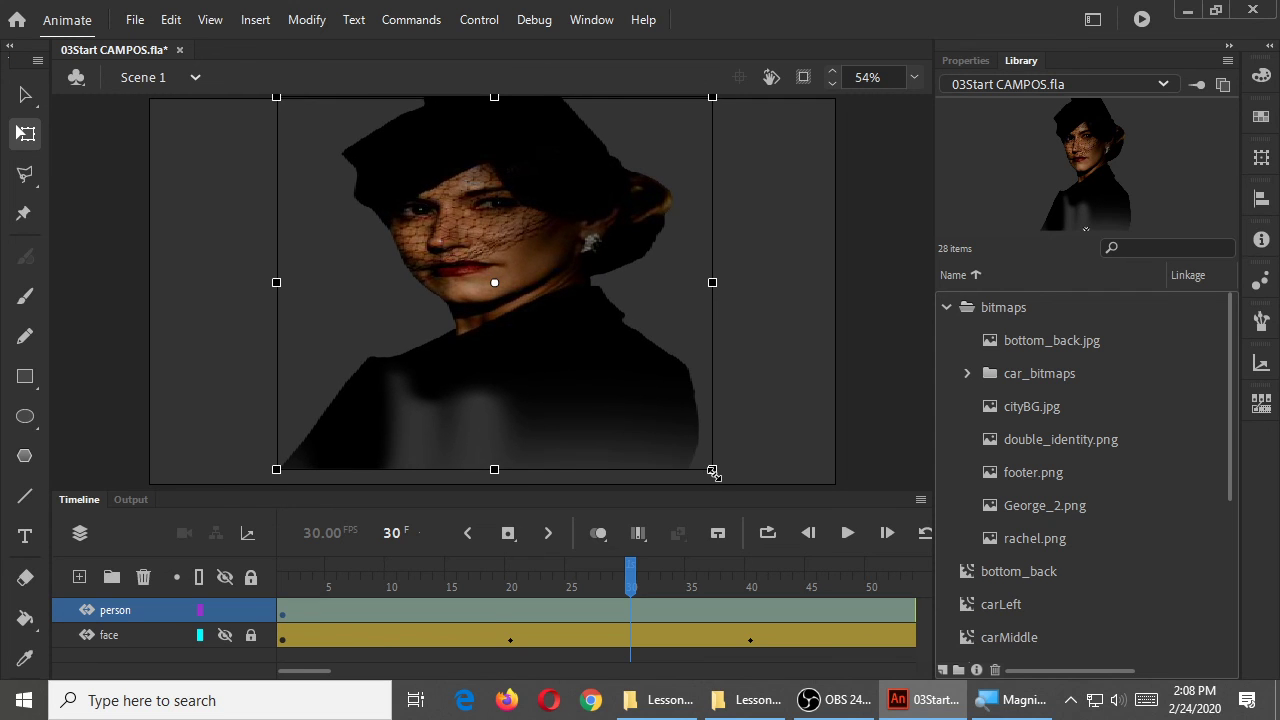
pyautogui.moveTo(714, 474); pyautogui.dragTo(628, 466)
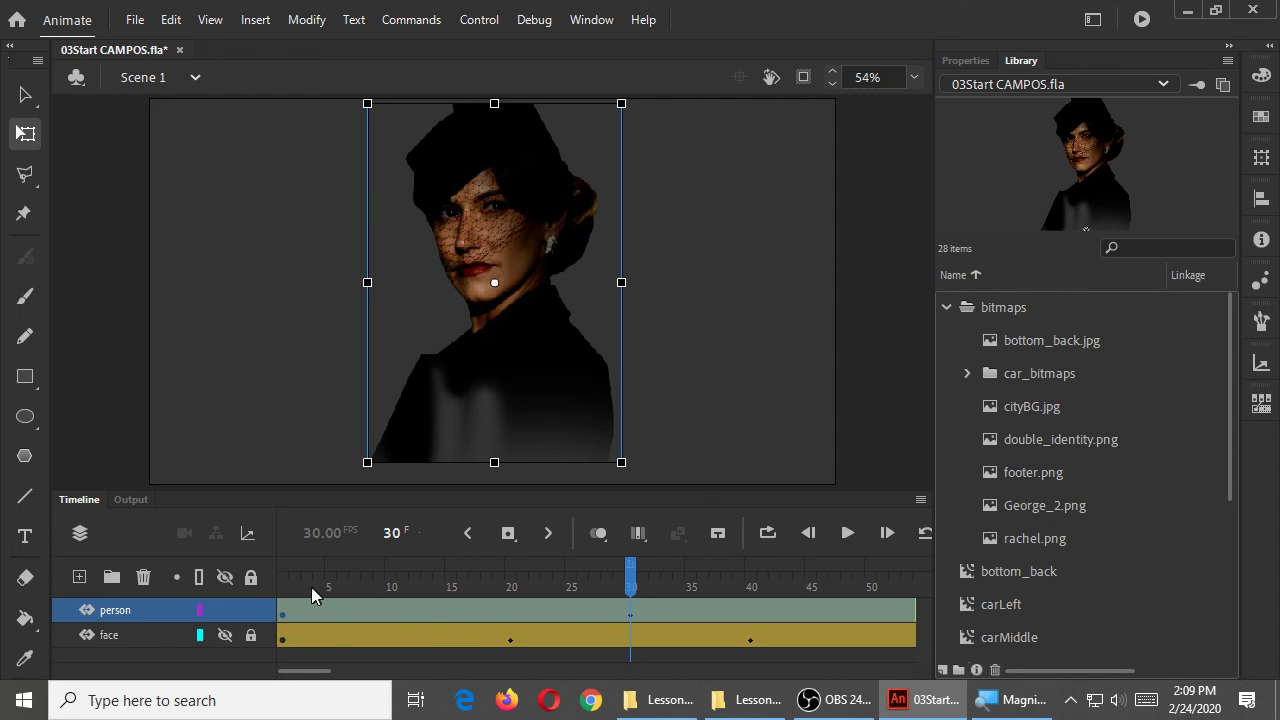
# - Play back the mcRachel scaling tween from frame 1 several times and save the document
pyautogui.click(285, 594)
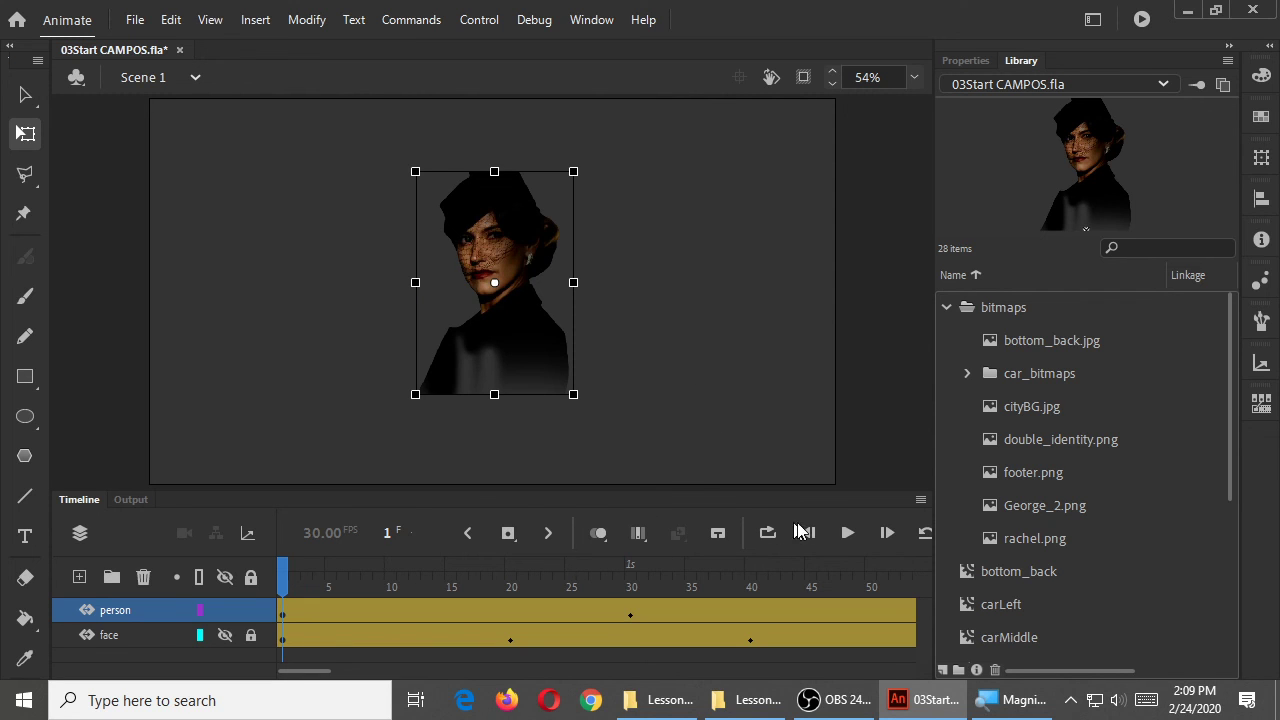
pyautogui.click(847, 532)
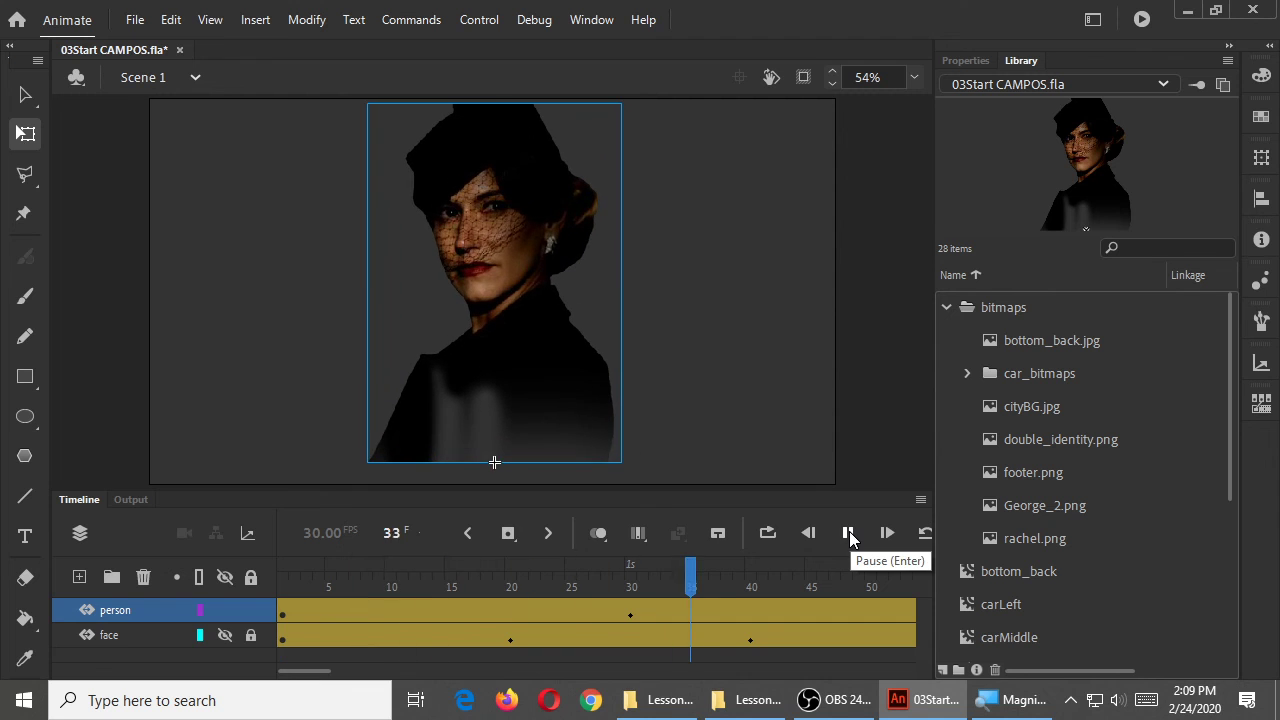
pyautogui.click(848, 534)
pyautogui.click(281, 592)
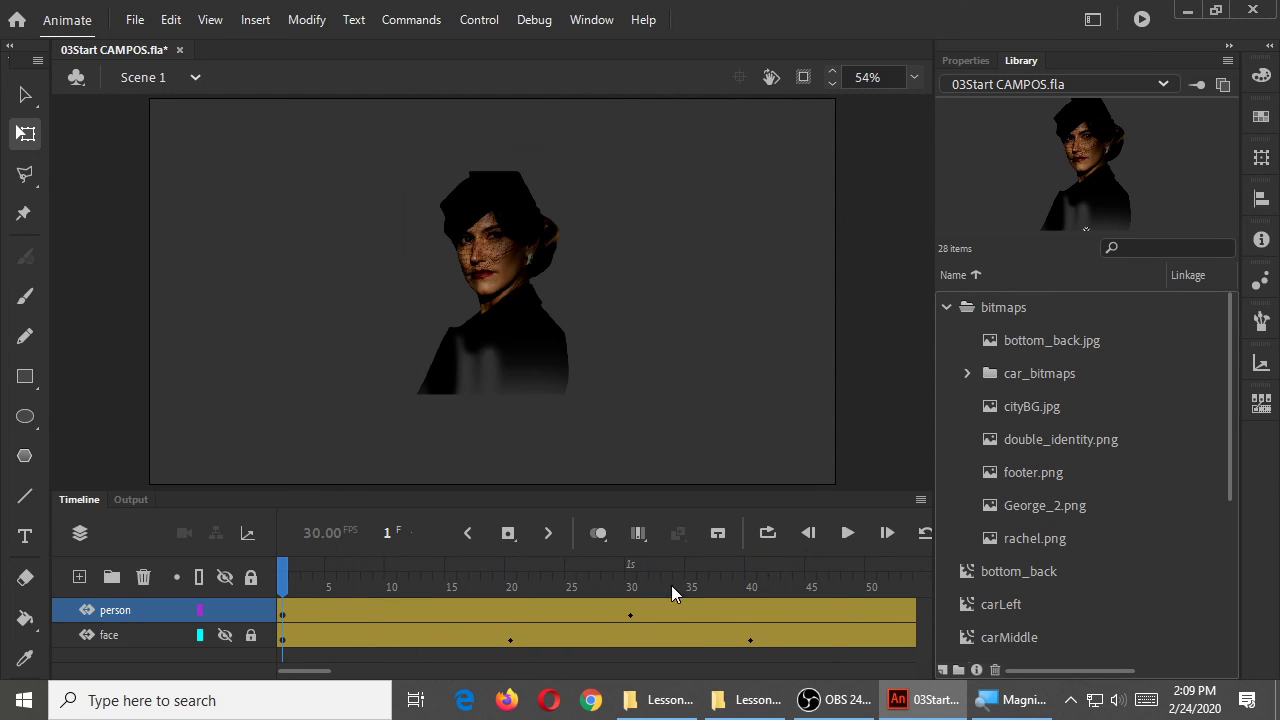
pyautogui.click(846, 533)
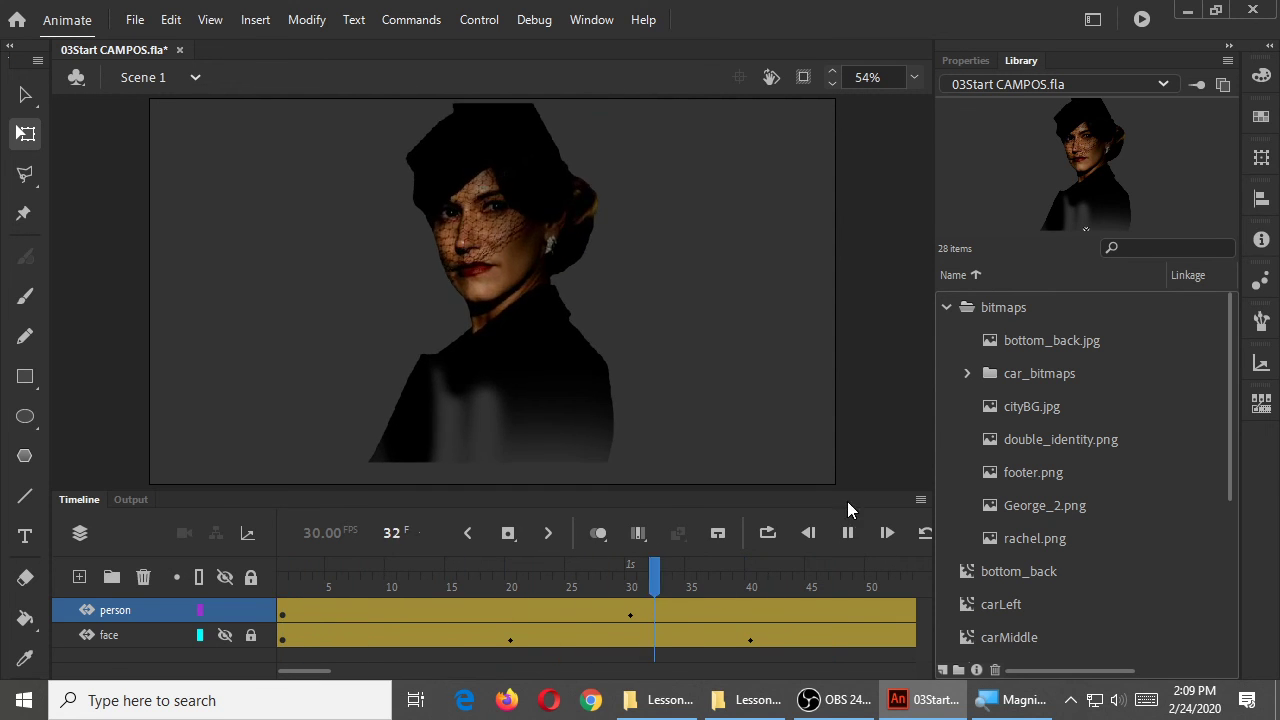
pyautogui.click(284, 589)
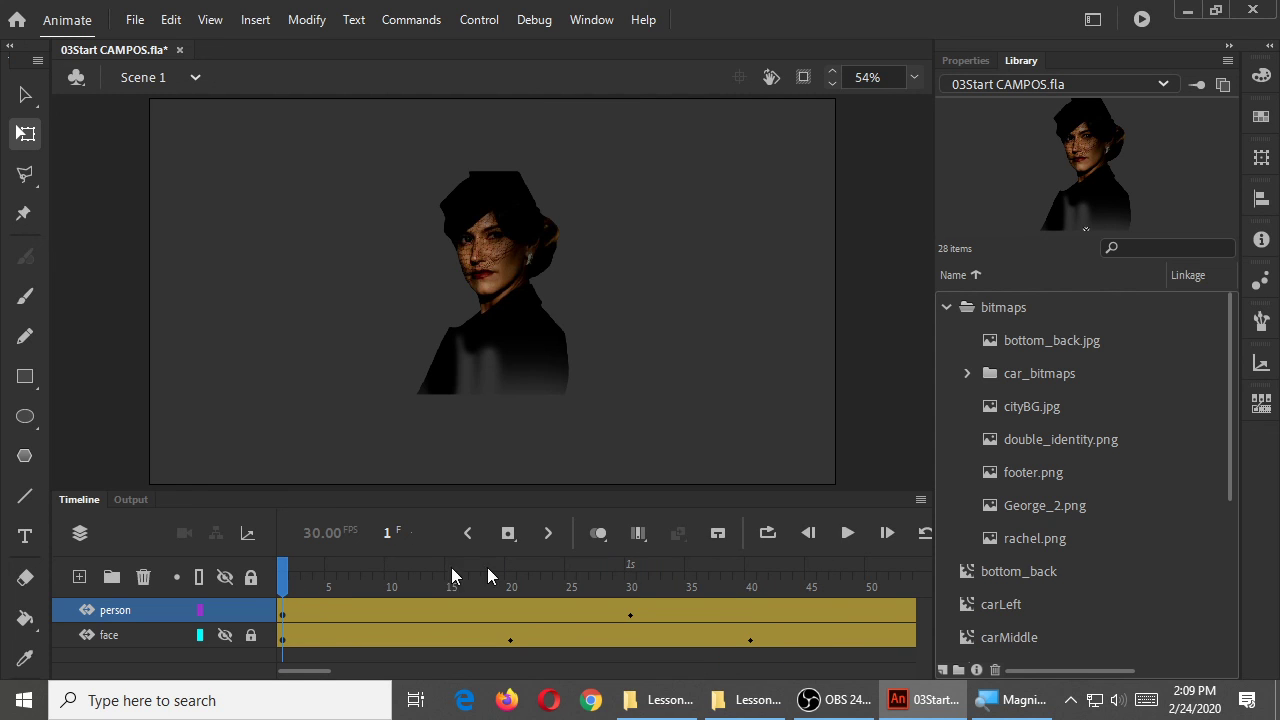
pyautogui.click(847, 533)
pyautogui.click(845, 534)
pyautogui.click(284, 578)
pyautogui.hotkey('ctrl', 's')
# - Try moving the mcRachel clip toward the stage's lower-right corner at frame 60 and enlarging it there
pyautogui.moveTo(283, 580); pyautogui.dragTo(713, 595)
pyautogui.moveTo(322, 670); pyautogui.dragTo(337, 672)
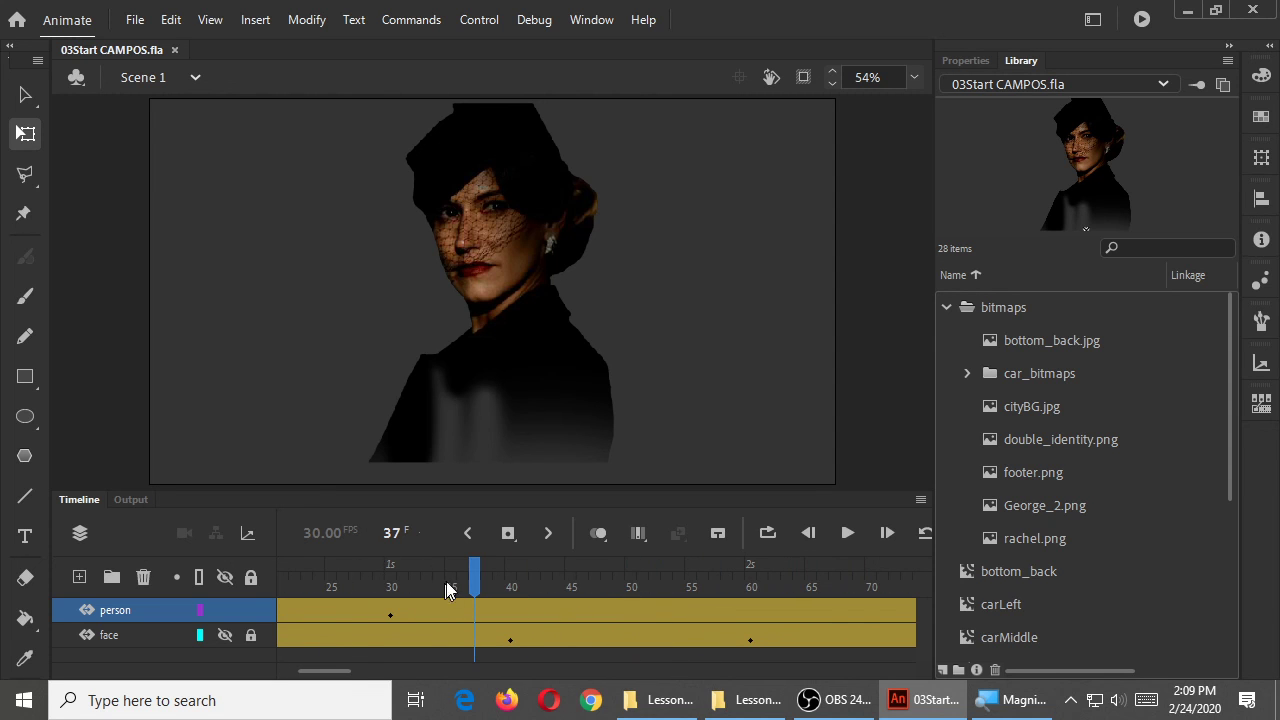
pyautogui.moveTo(470, 578); pyautogui.dragTo(752, 592)
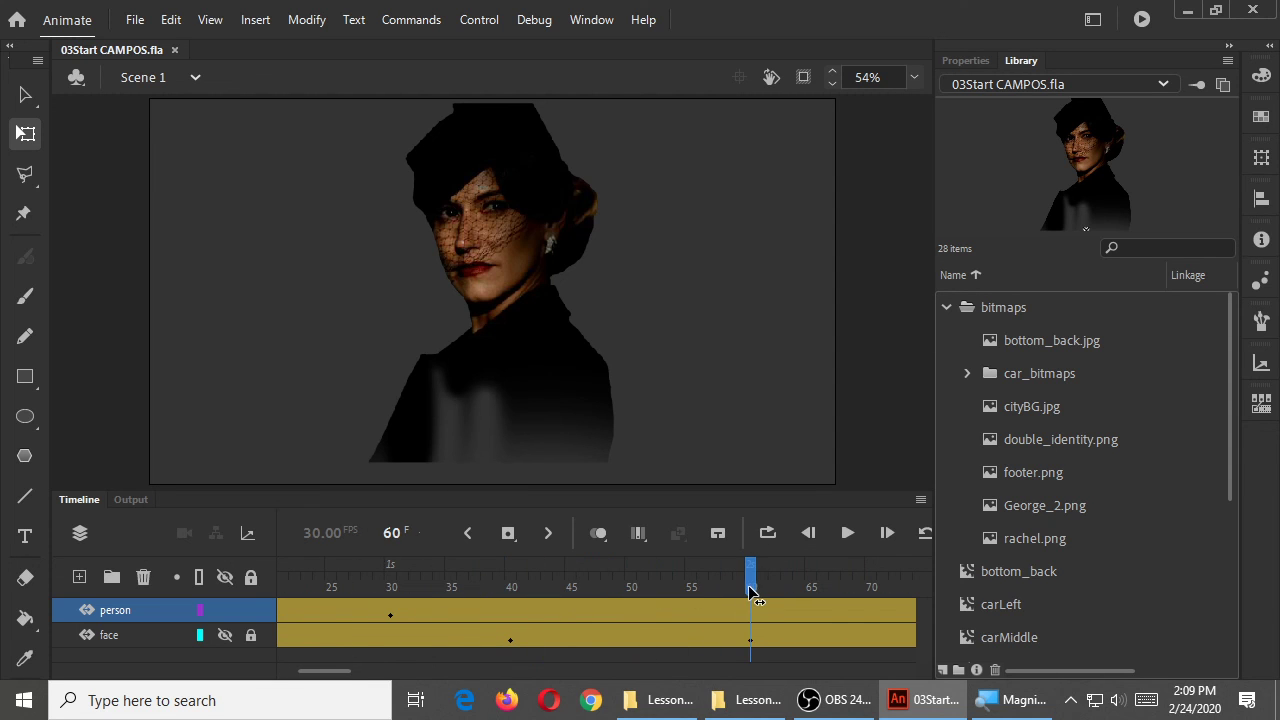
pyautogui.click(533, 390)
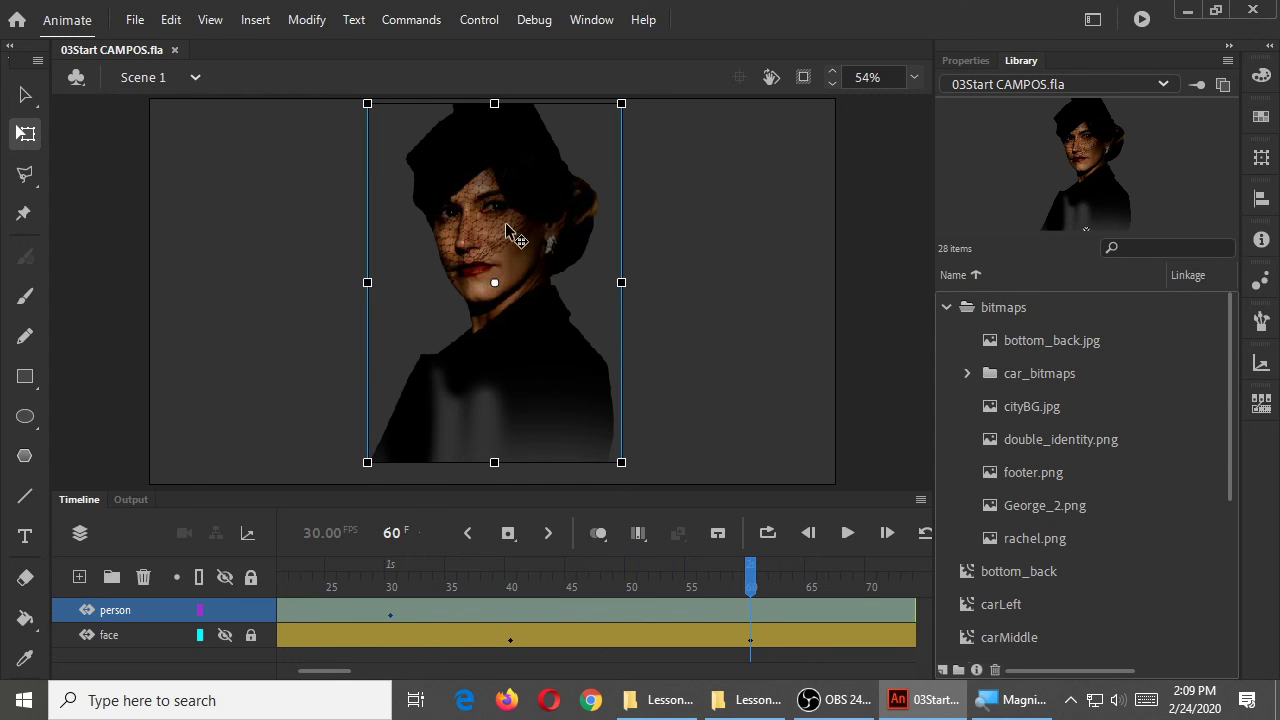
pyautogui.moveTo(510, 216); pyautogui.dragTo(720, 350)
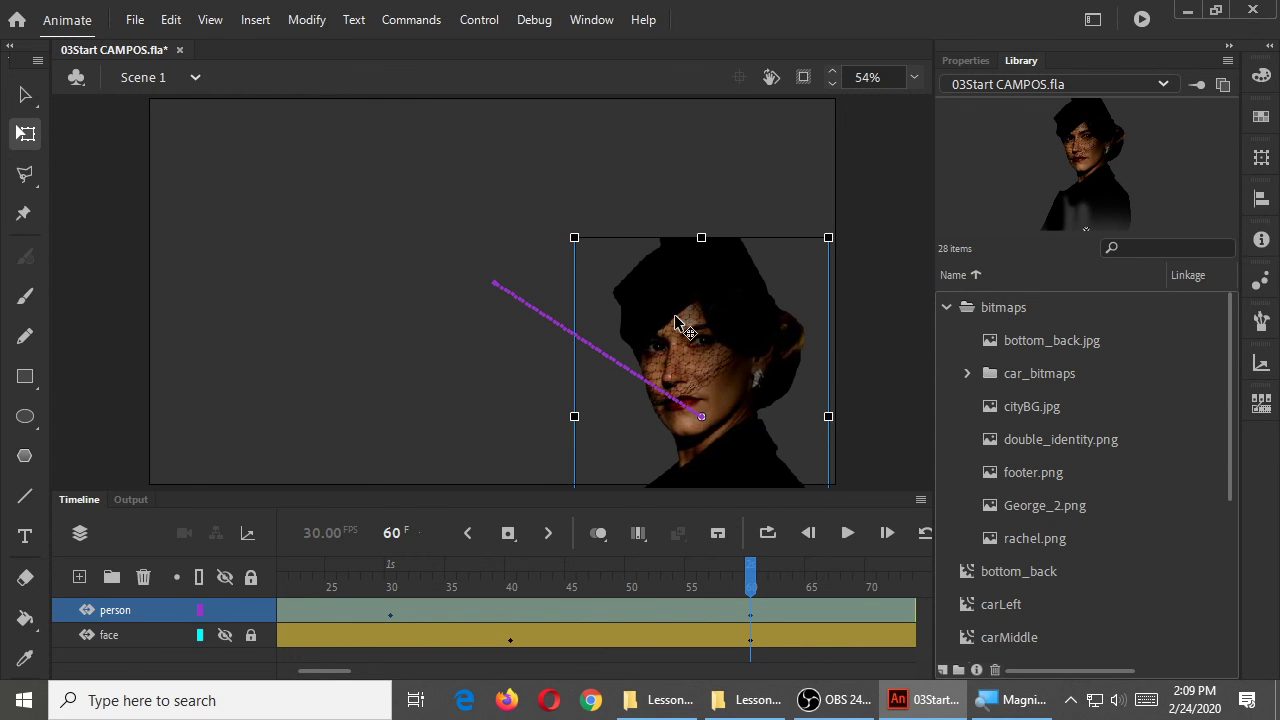
pyautogui.moveTo(572, 237); pyautogui.dragTo(479, 128)
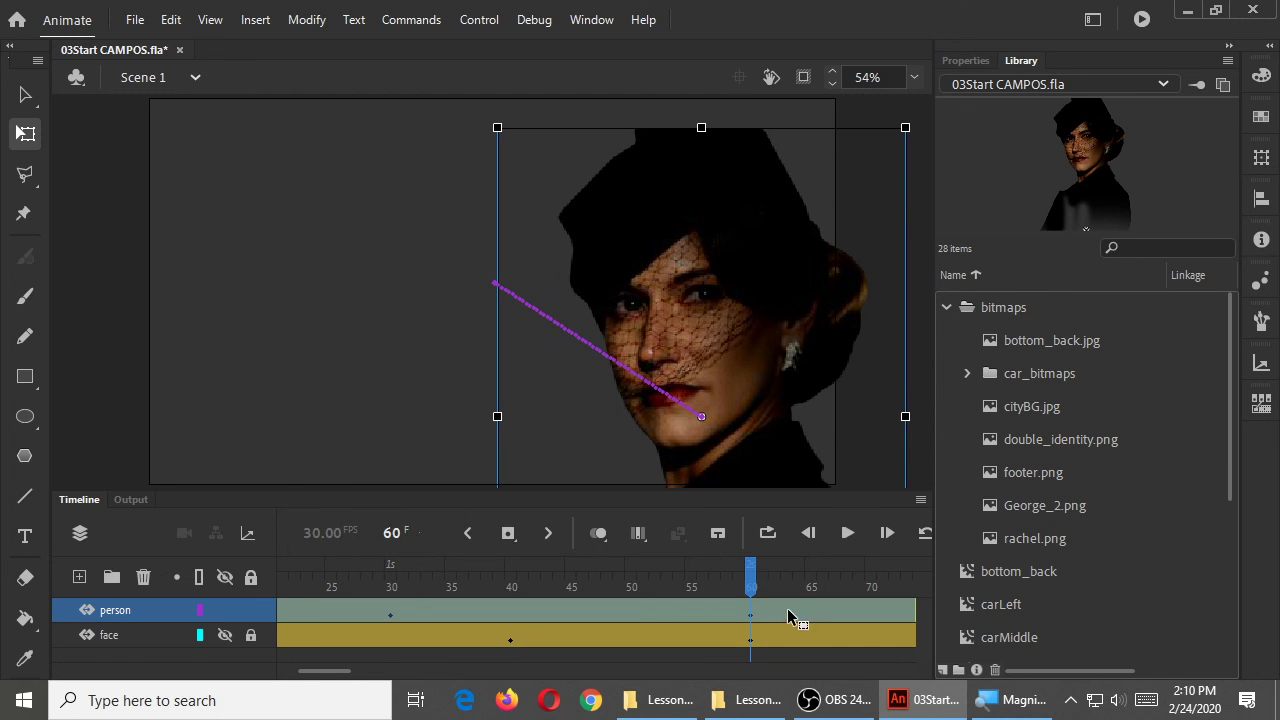
# - Play back the animation twice from frame 1 to review the diagonal move and scaling, returning to the first frame
pyautogui.click(319, 587)
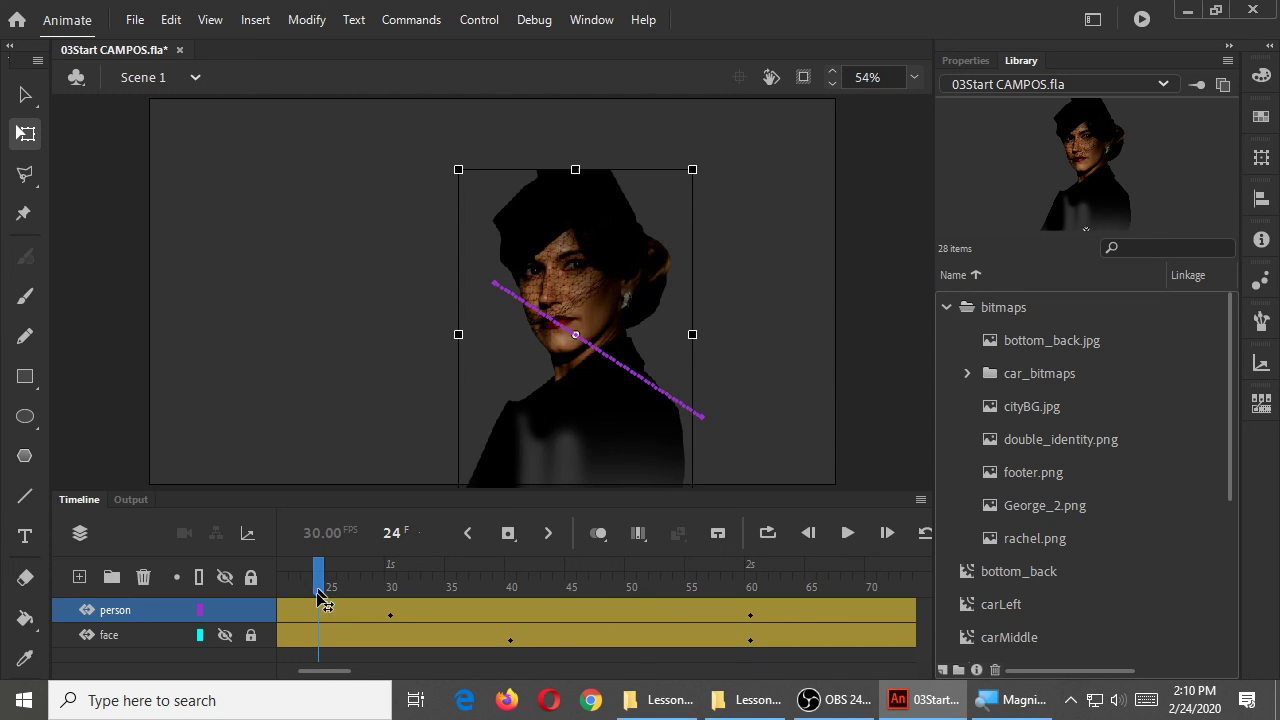
pyautogui.moveTo(323, 672); pyautogui.dragTo(279, 672)
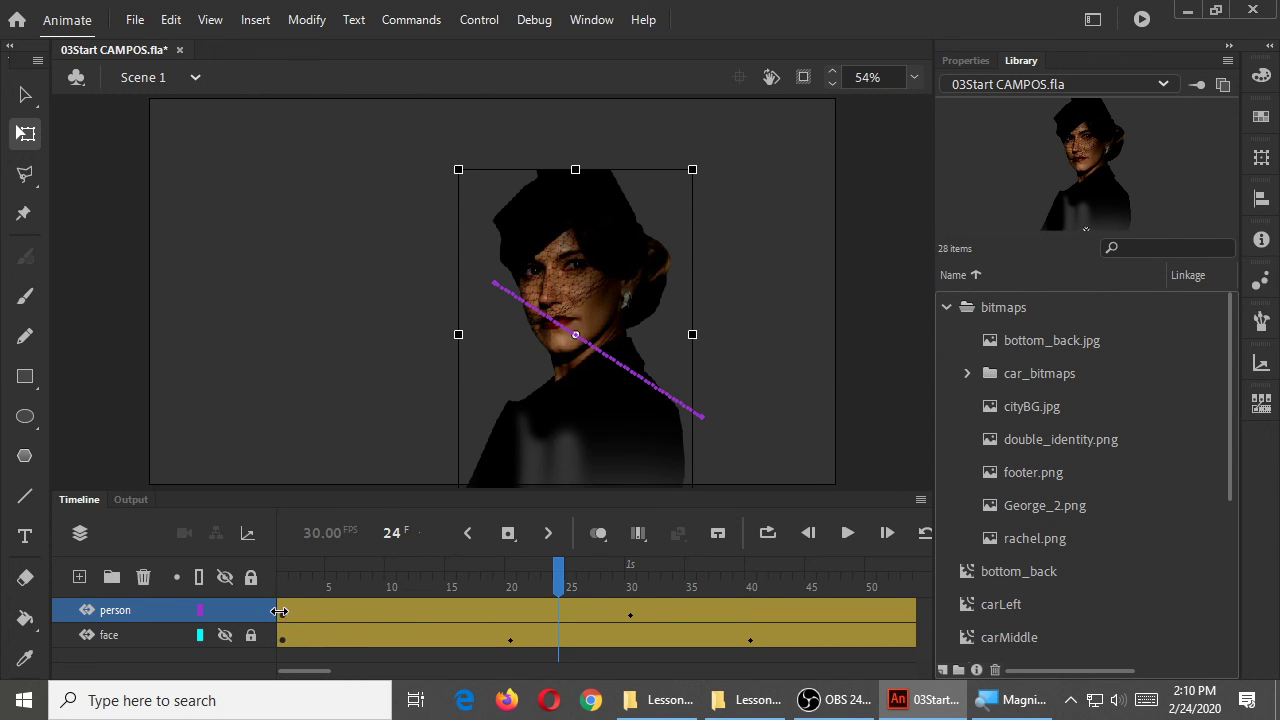
pyautogui.click(283, 613)
pyautogui.press('Return')
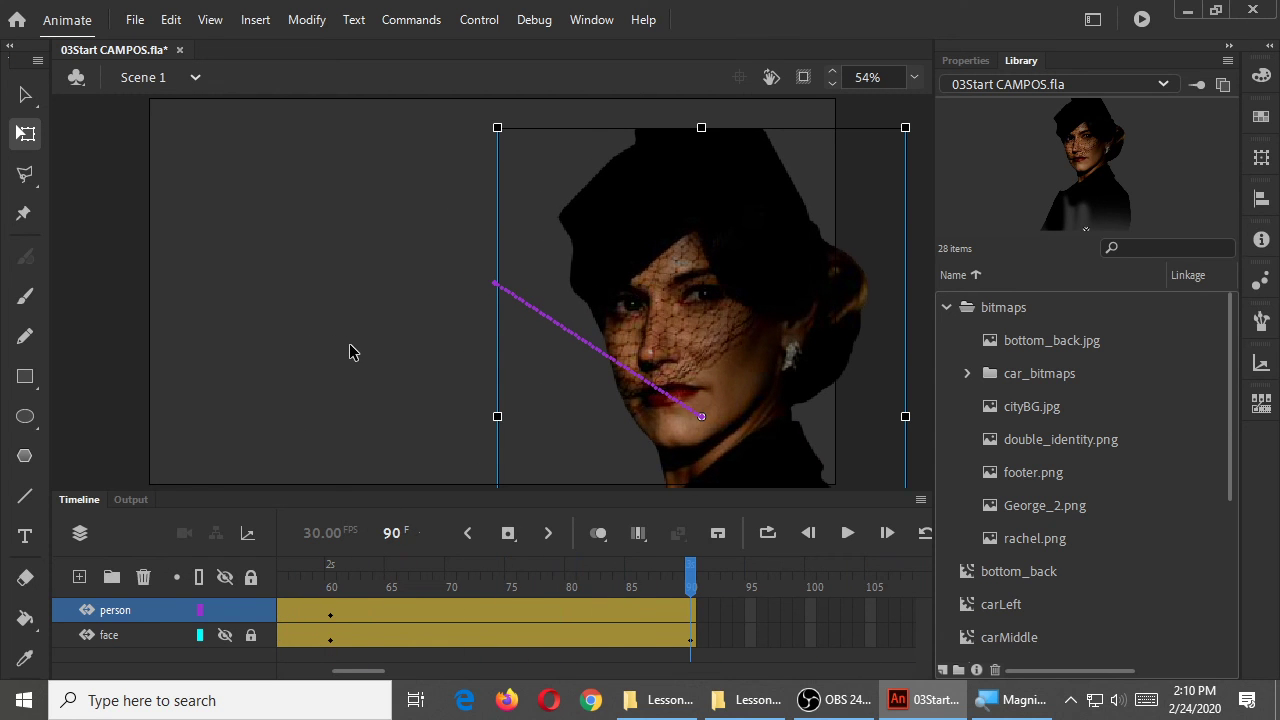
pyautogui.hotkey('shift', ',')
pyautogui.press('Return')
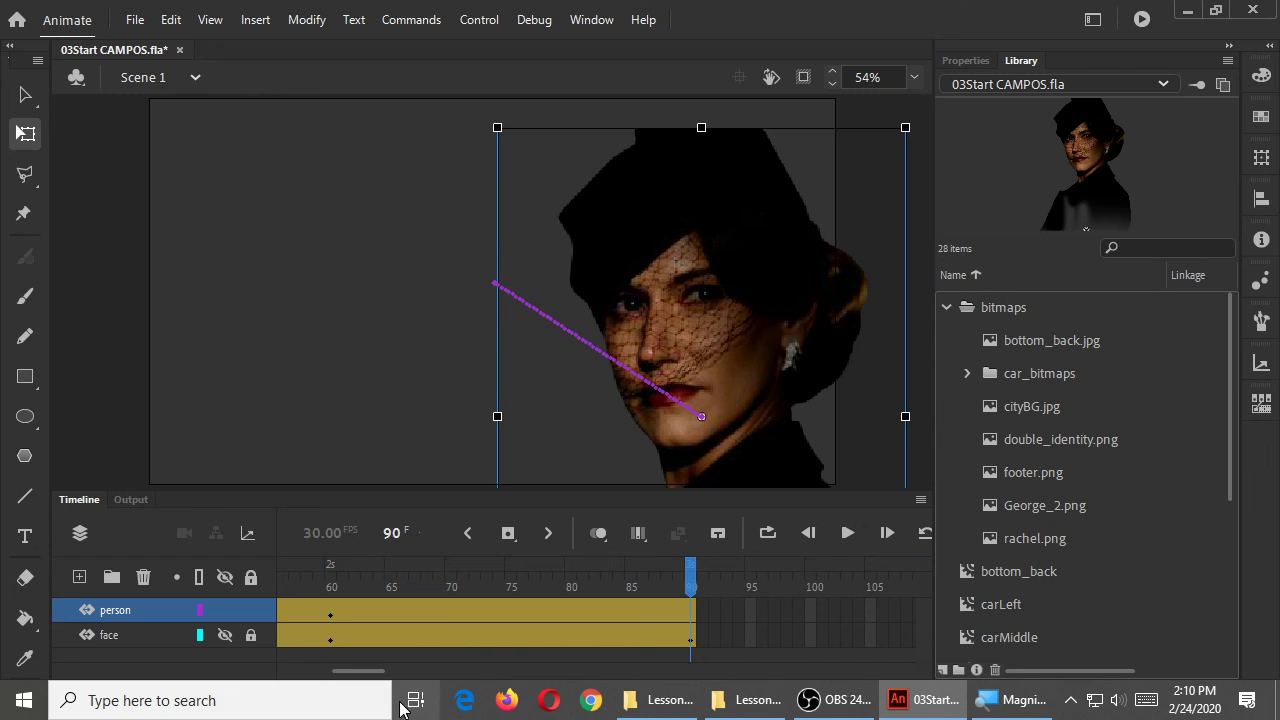
pyautogui.hotkey('shift', ',')
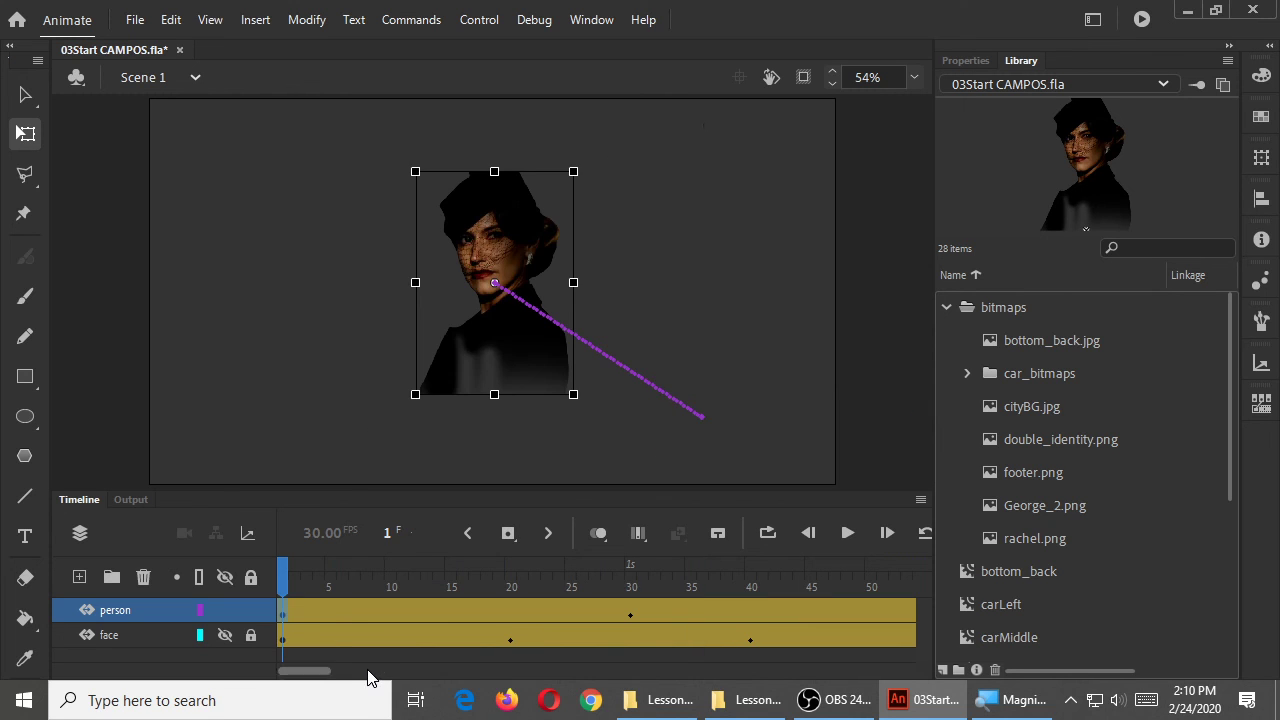
# - Undo the mcRachel clip's enlargement and diagonal move at frame 60
pyautogui.press('.')
pyautogui.press('.')
pyautogui.press('.')
pyautogui.press('.')
pyautogui.press('.')
pyautogui.press('.')
pyautogui.press('.')
pyautogui.press('.')
pyautogui.press('.')
pyautogui.press('.')
pyautogui.press('.')
pyautogui.press('.')
pyautogui.press('.')
pyautogui.press('.')
pyautogui.press('.')
pyautogui.press('.')
pyautogui.press('.')
pyautogui.press('.')
pyautogui.press('.')
pyautogui.press('.')
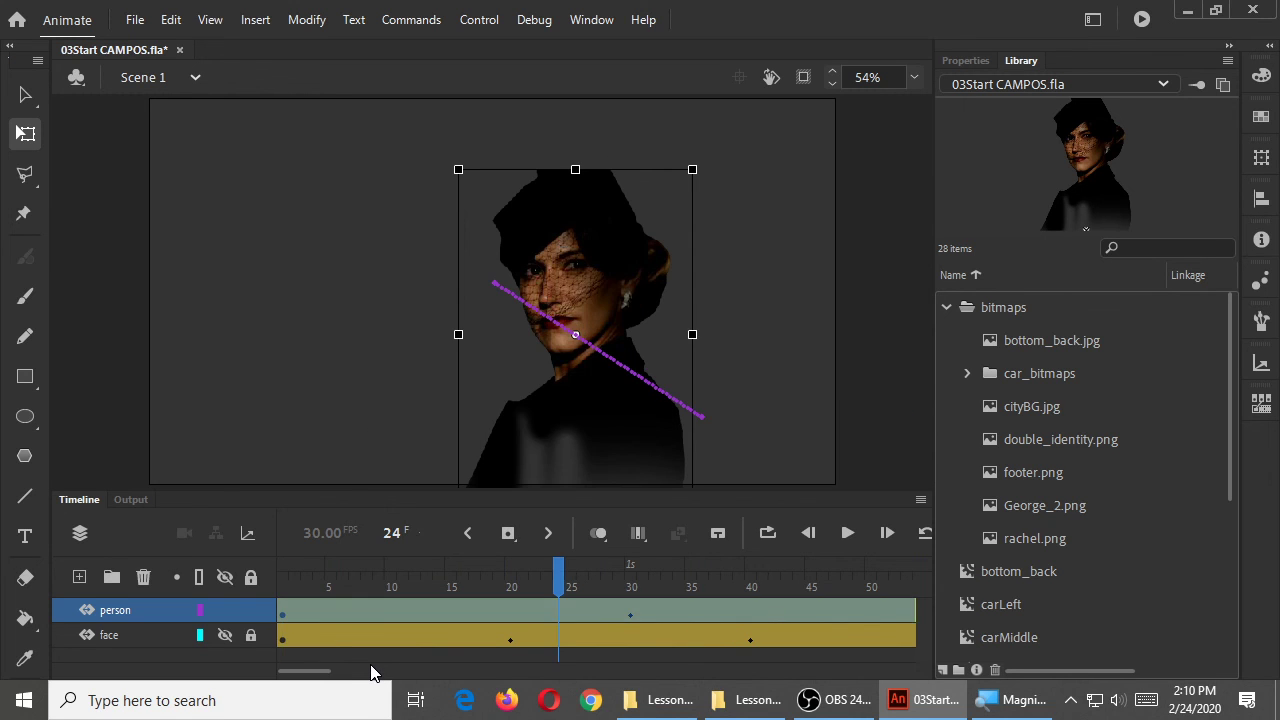
pyautogui.press('.')
pyautogui.press('.')
pyautogui.press('.')
pyautogui.press('.')
pyautogui.press('.')
pyautogui.press('.')
pyautogui.press('.')
pyautogui.press('.')
pyautogui.press('.')
pyautogui.press('.')
pyautogui.press('.')
pyautogui.press('.')
pyautogui.press('.')
pyautogui.press('.')
pyautogui.press('.')
pyautogui.press('.')
pyautogui.press('.')
pyautogui.press('.')
pyautogui.press('.')
pyautogui.press('.')
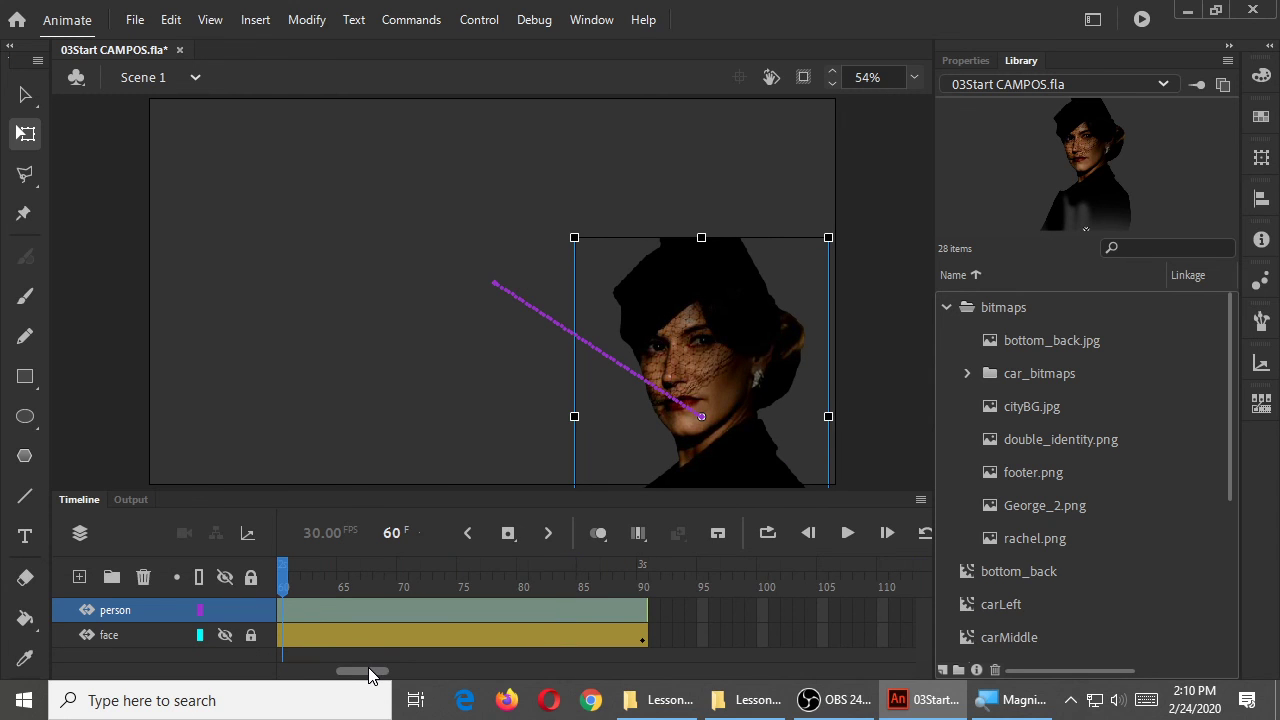
pyautogui.moveTo(370, 672); pyautogui.dragTo(347, 680)
pyautogui.hotkey('ctrl', 'z')
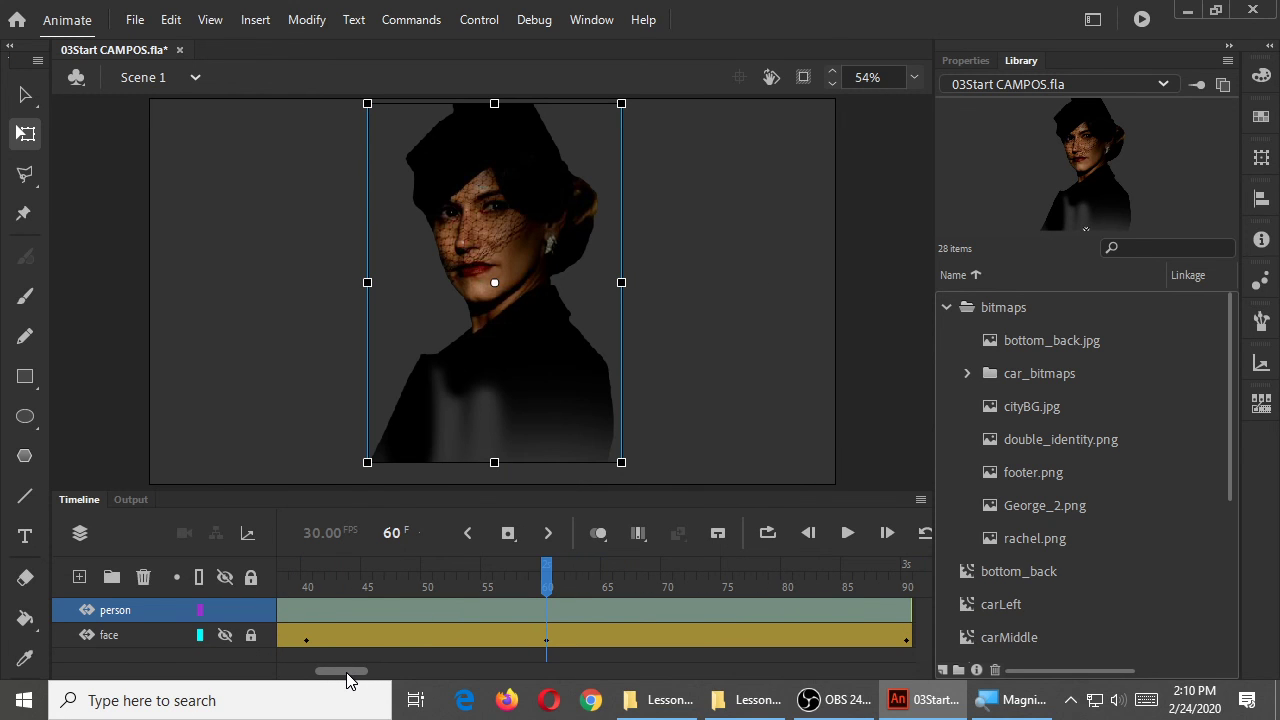
# - At frame 60, enlarge the mcRachel clip and shift it down and slightly right past the stage's lower edge, saving the document
pyautogui.moveTo(355, 674); pyautogui.dragTo(296, 681)
pyautogui.click(306, 614)
pyautogui.moveTo(283, 577); pyautogui.dragTo(697, 580)
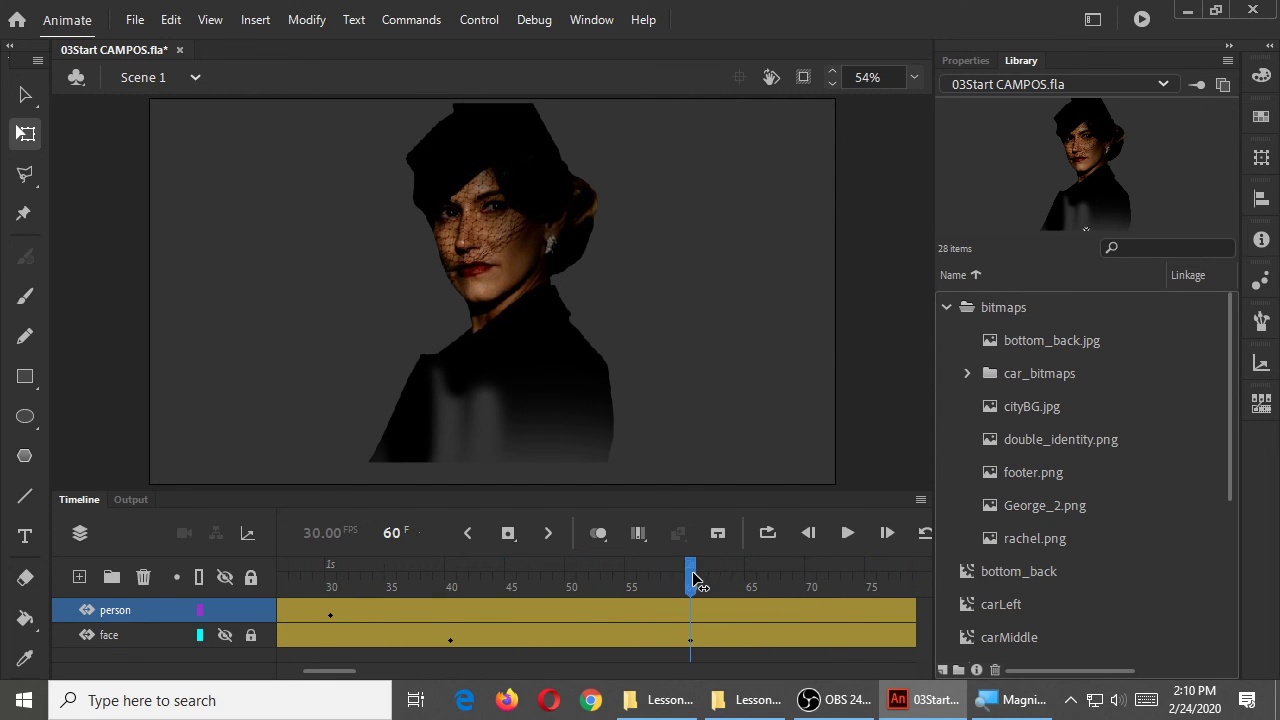
pyautogui.click(563, 434)
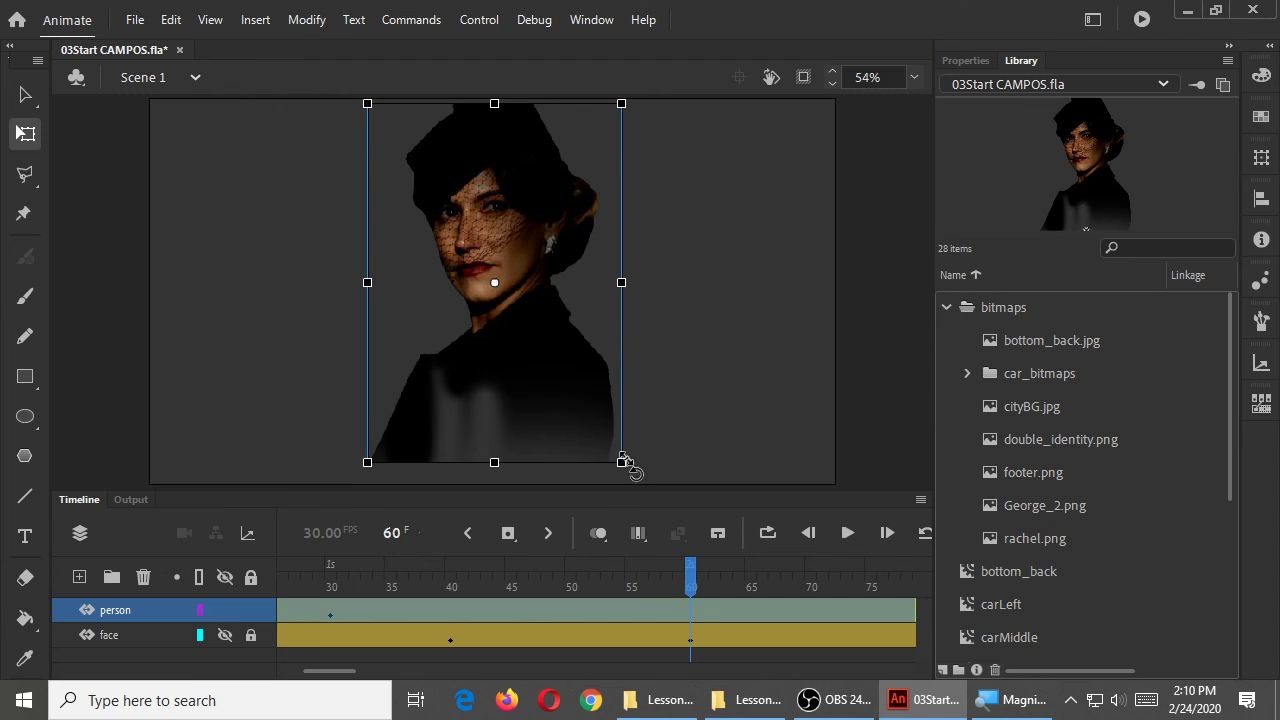
pyautogui.moveTo(624, 462); pyautogui.dragTo(719, 526)
pyautogui.moveTo(554, 215); pyautogui.dragTo(590, 290)
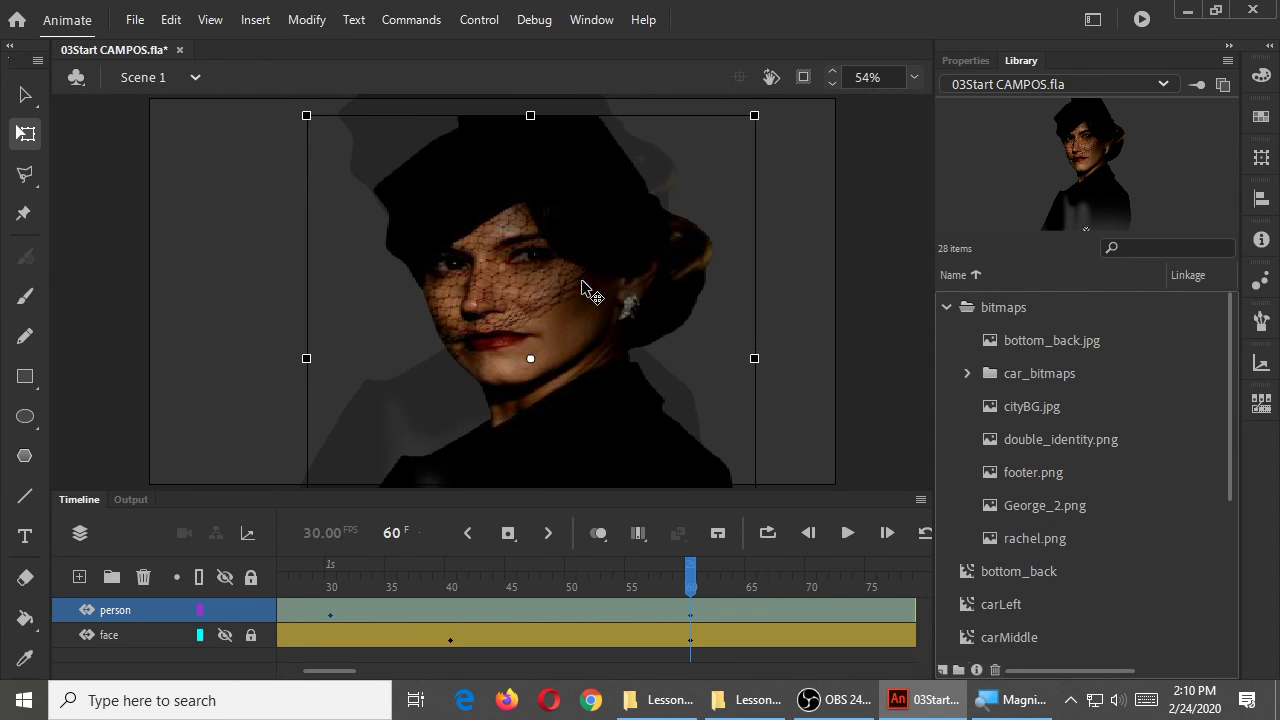
pyautogui.press('Return')
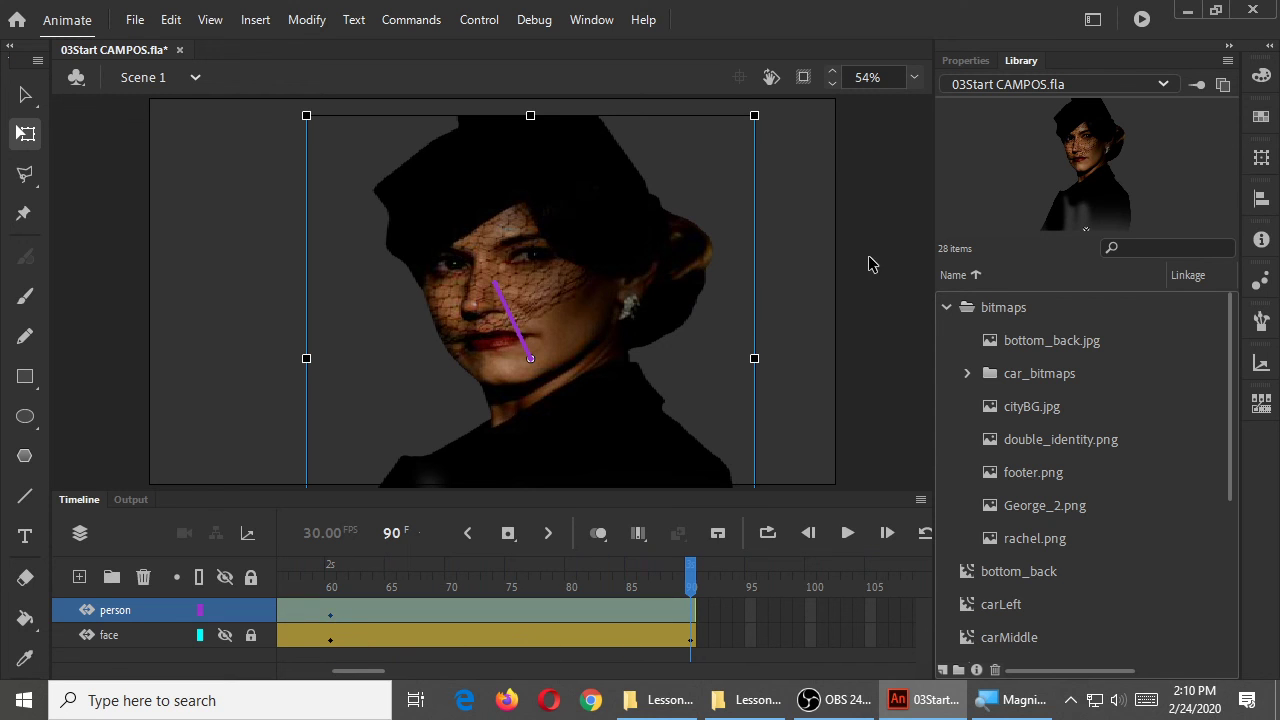
pyautogui.hotkey('ctrl', 's')
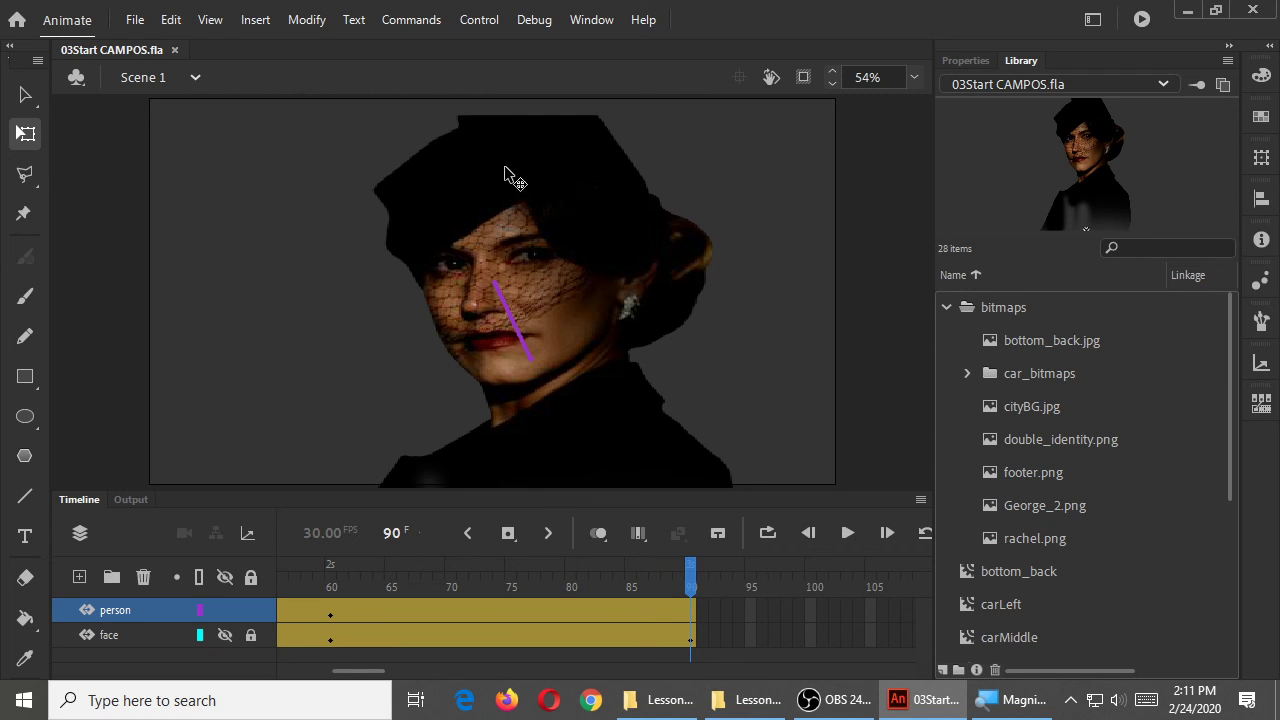
# - At frame 90 of the person layer, shrink the mcRachel clip to a tiny figure and play back the tween
pyautogui.moveTo(690, 572)
pyautogui.mouseDown()
pyautogui.moveTo(545, 588)
pyautogui.moveTo(691, 590)
pyautogui.mouseUp()
pyautogui.click(691, 614)
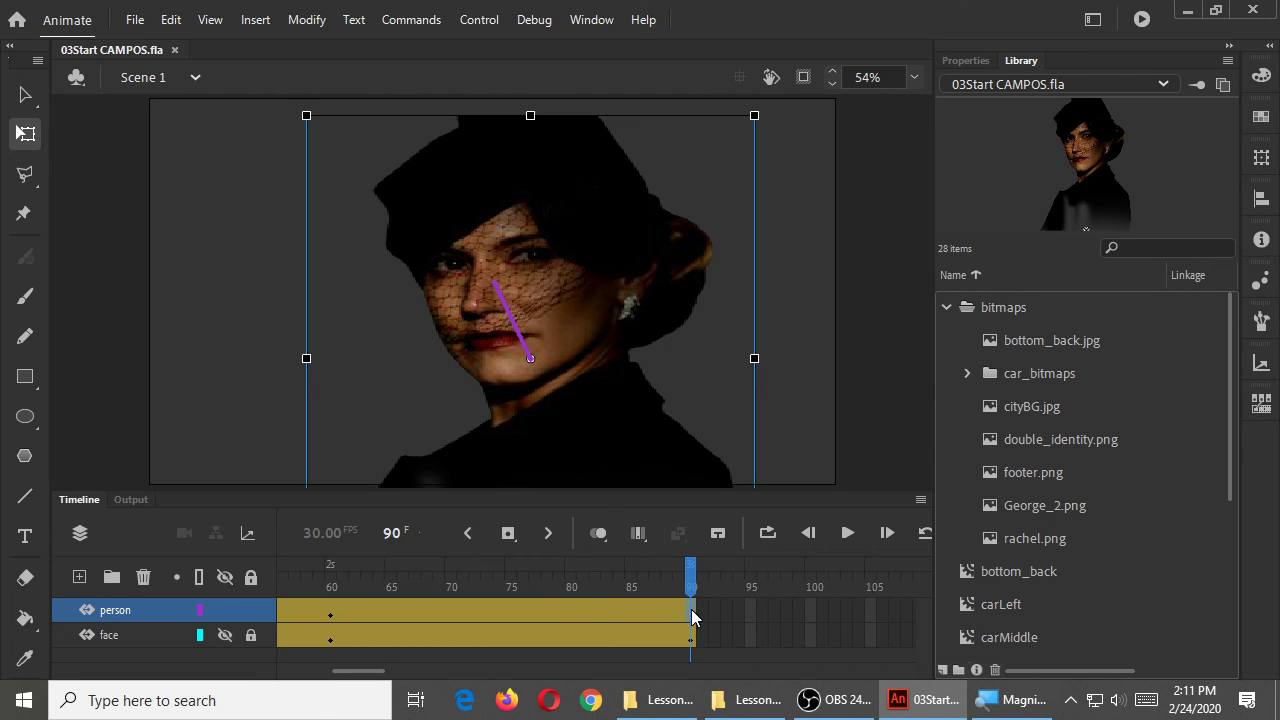
pyautogui.moveTo(757, 115); pyautogui.dragTo(556, 343)
pyautogui.press('Return')
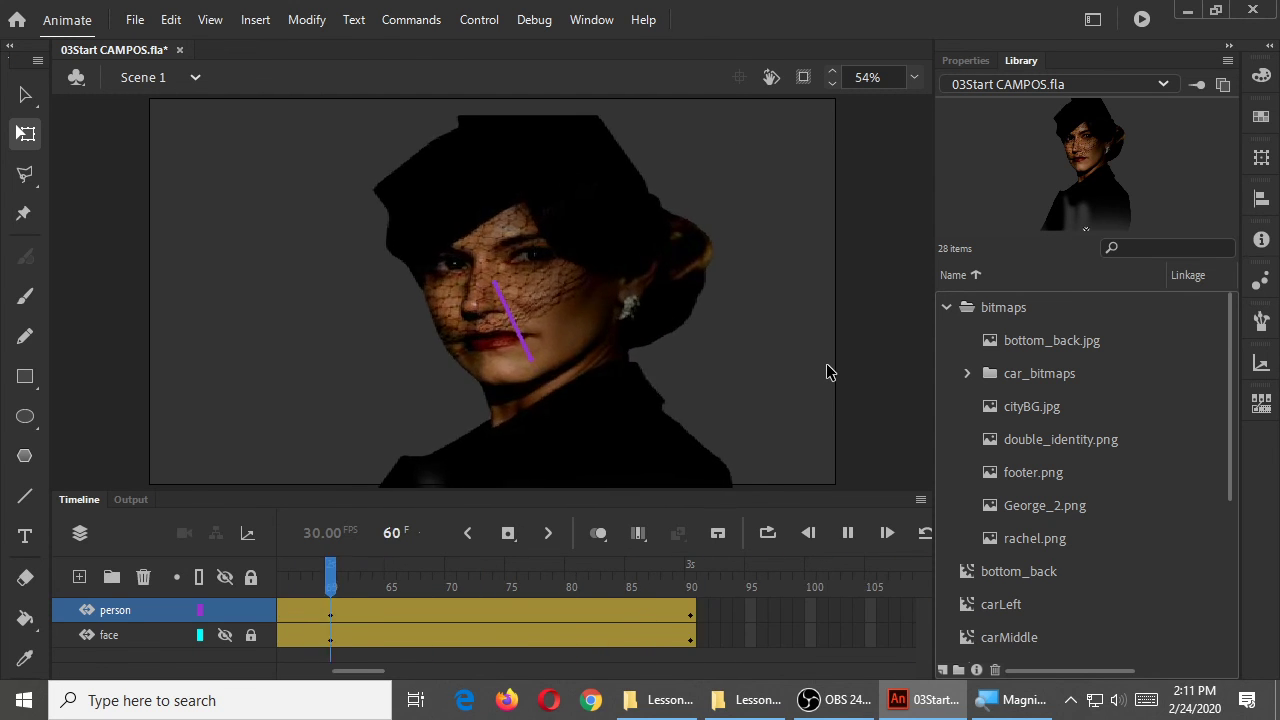
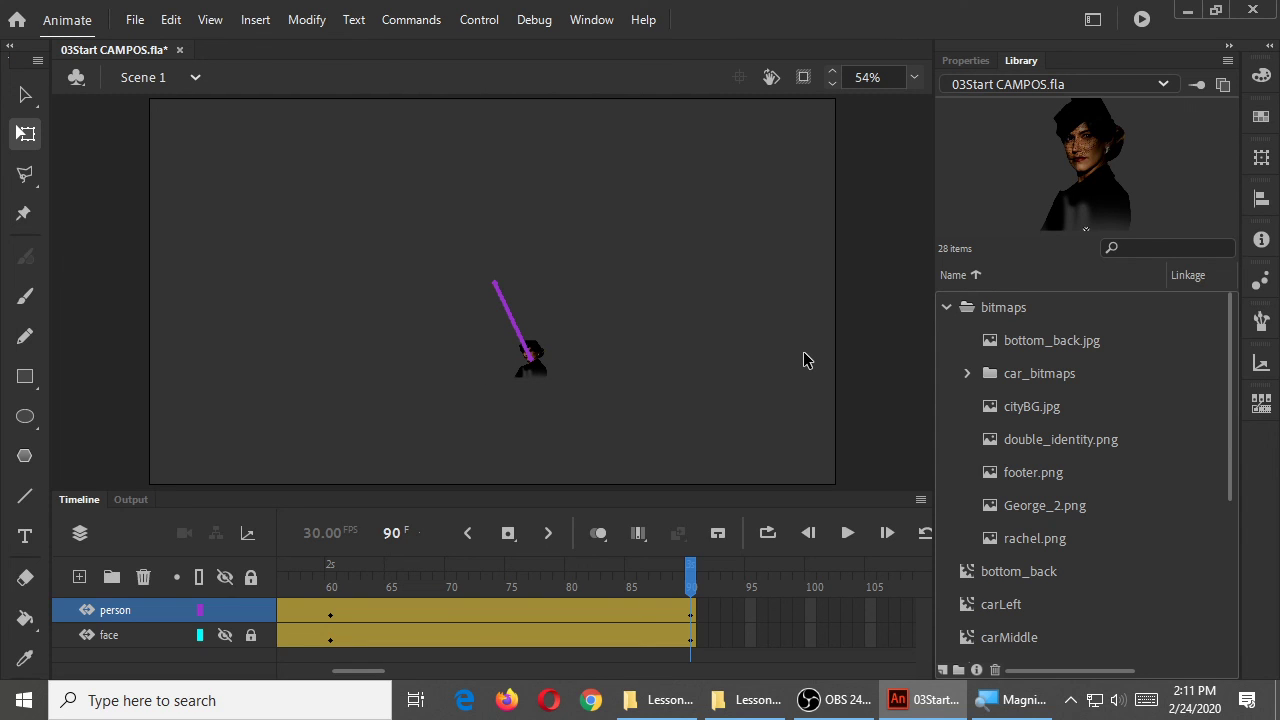
# - Save the document and play back the completed mcRachel animation
pyautogui.hotkey('ctrl', 's')
pyautogui.press('Return')
pyautogui.click(822, 700)
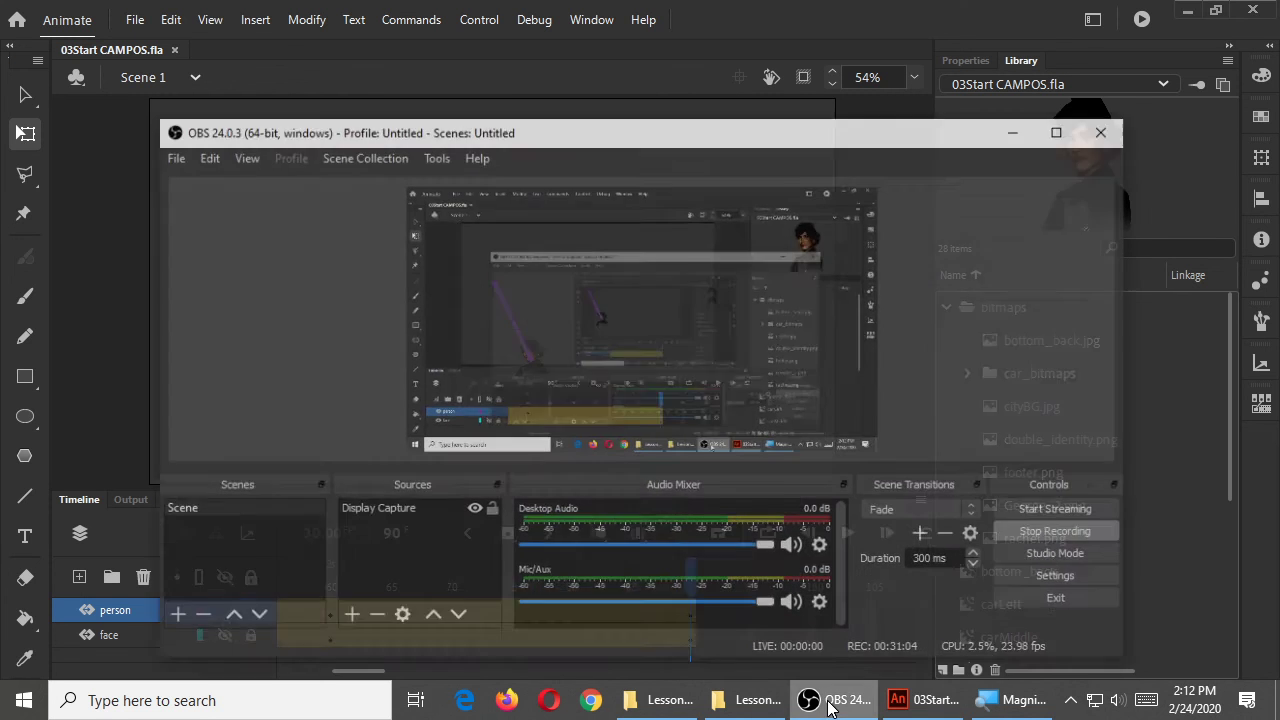